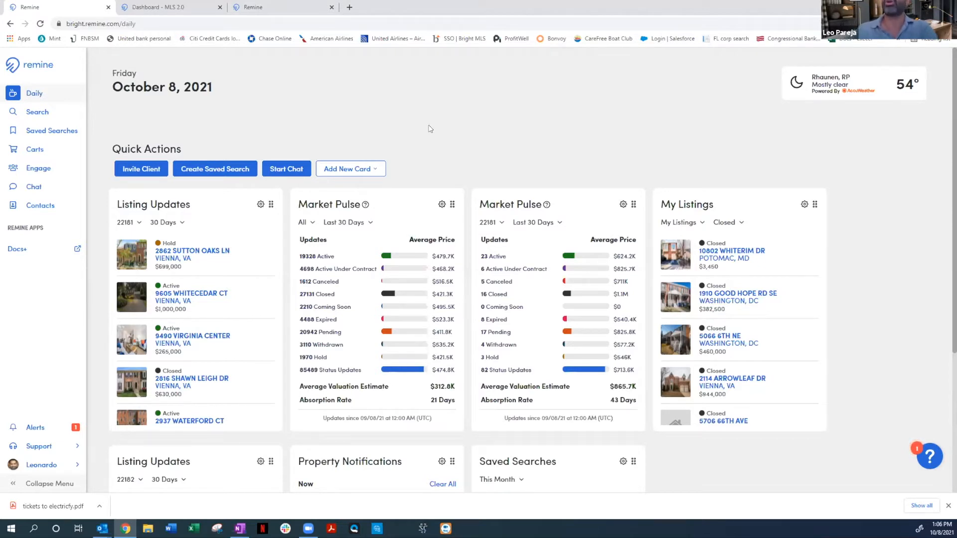
# Add a My Listings card to the Daily dashboard
pyautogui.click(366, 169)
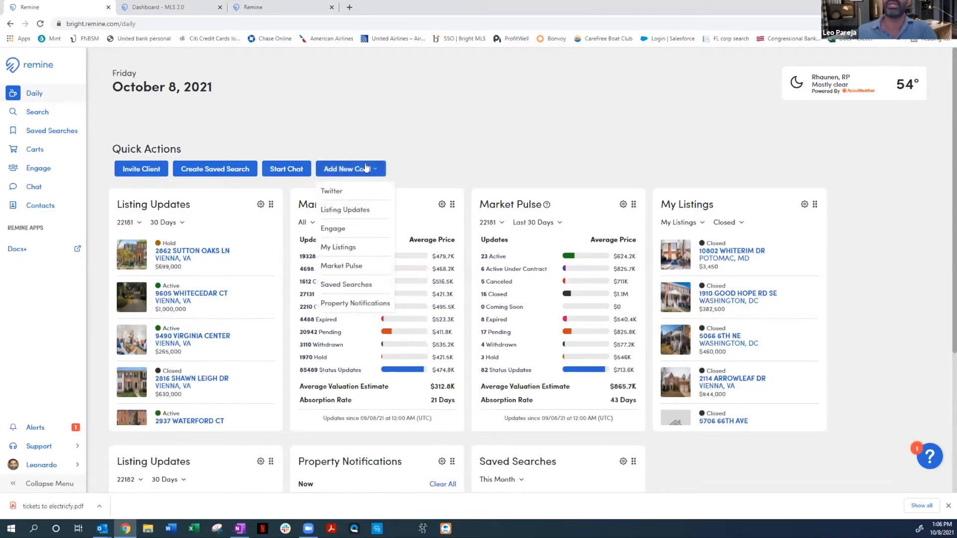
pyautogui.click(343, 249)
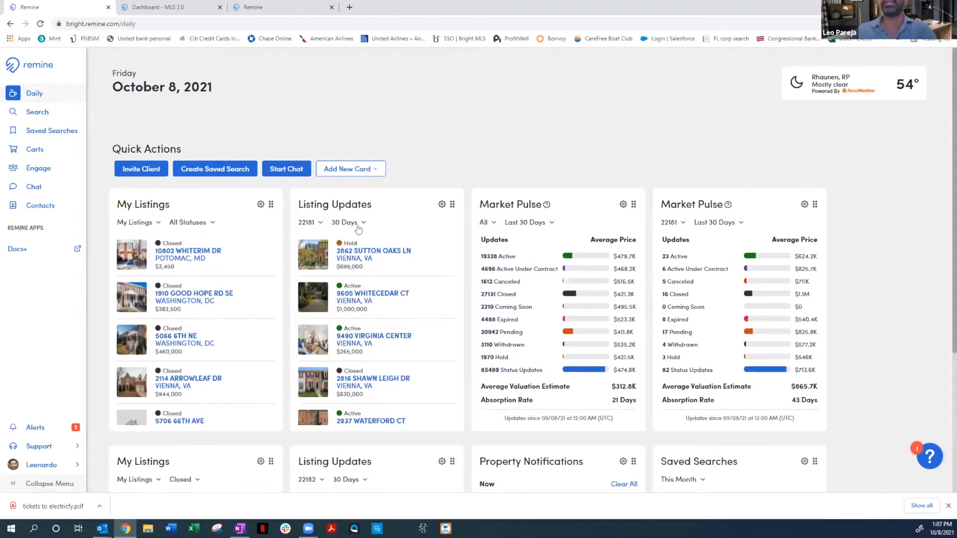
# Examine the zip code and time range filters on the Listing Updates and Market Pulse cards, plus the delete and duplicate card options
pyautogui.click(315, 226)
pyautogui.click(346, 225)
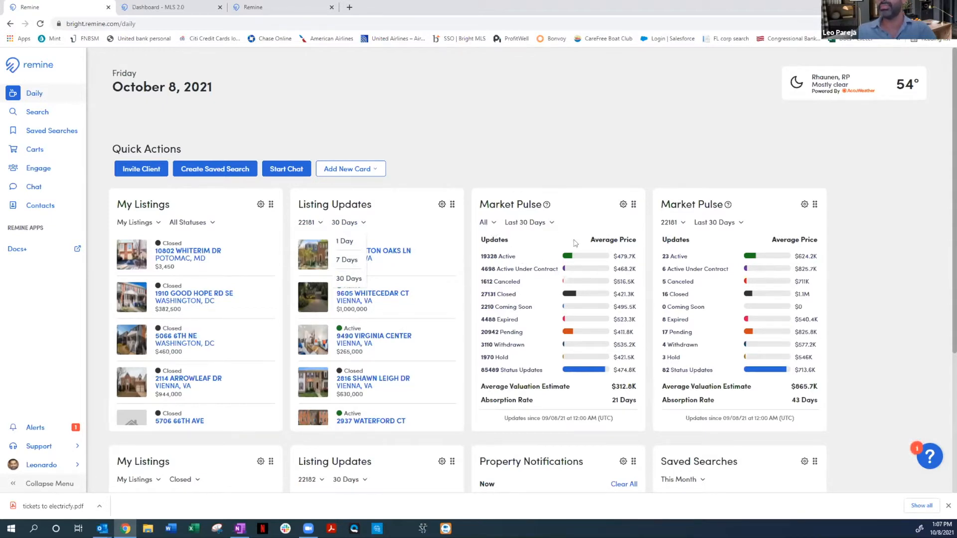
pyautogui.click(498, 222)
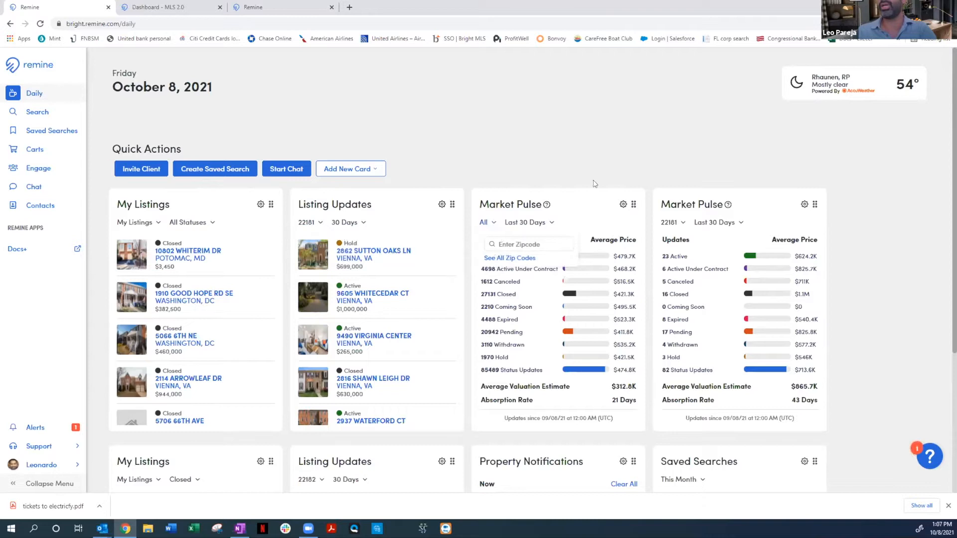
pyautogui.click(608, 172)
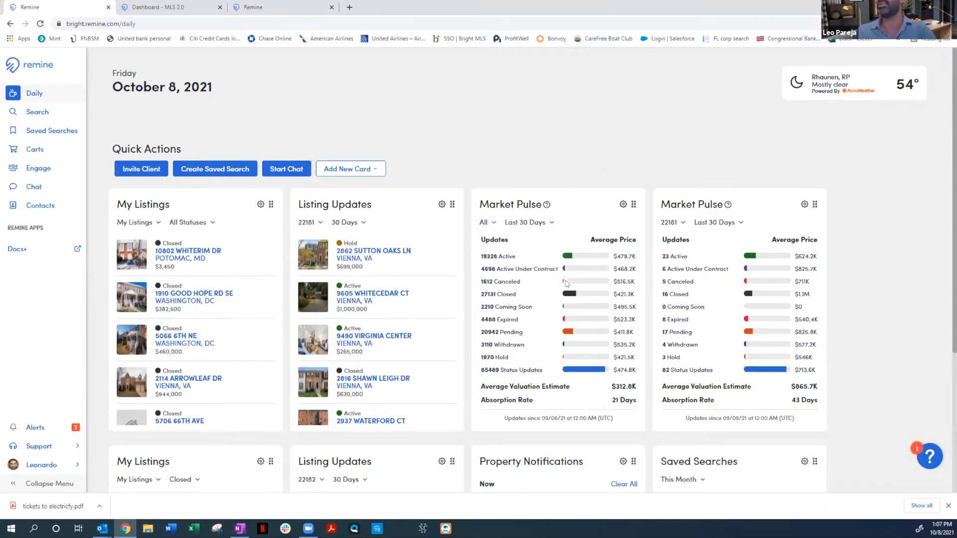
pyautogui.scroll(-2, 535, 297)
pyautogui.scroll(2, 463, 235)
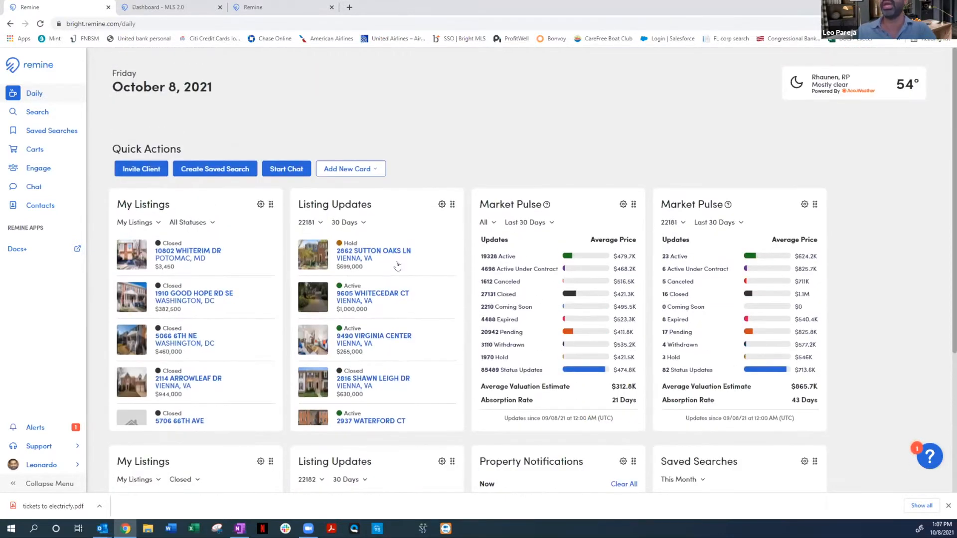
pyautogui.click(442, 205)
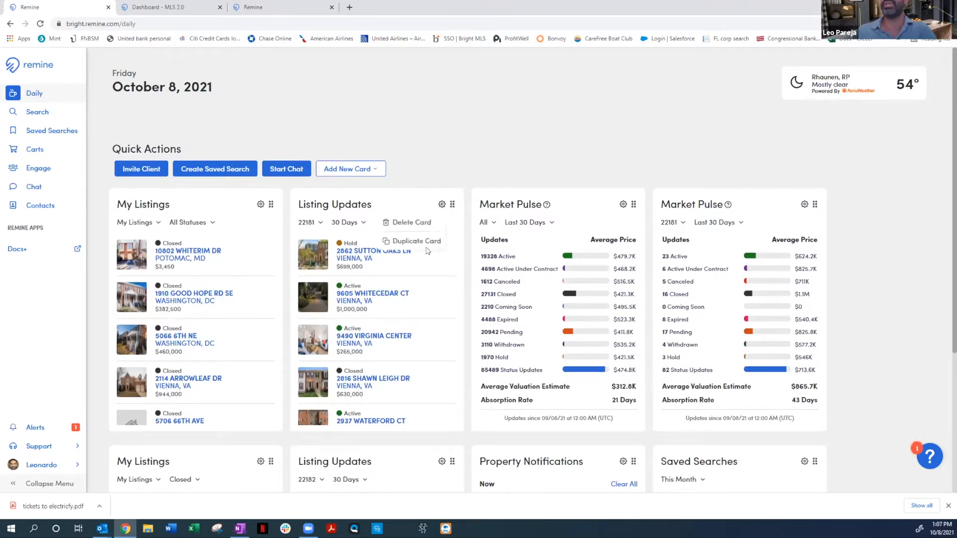
pyautogui.click(425, 165)
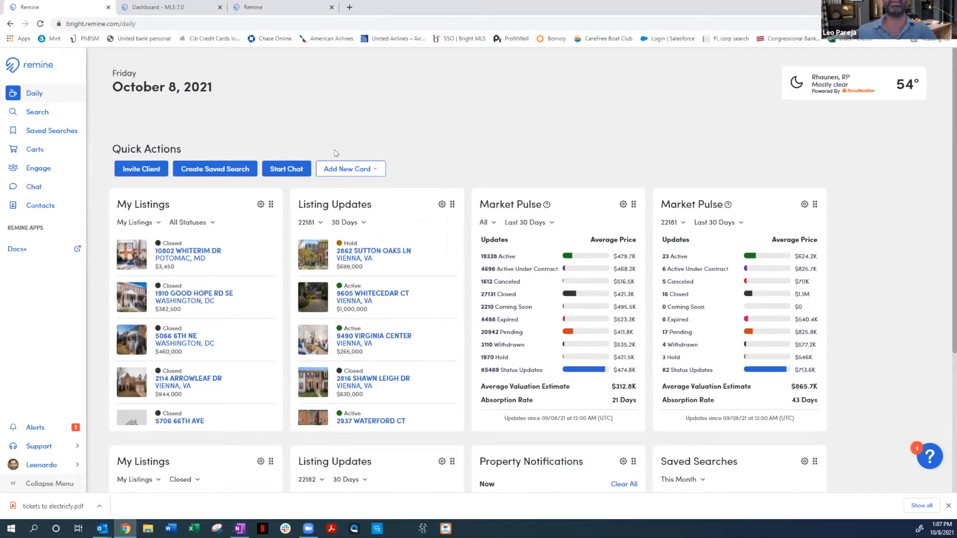
# Open the property search and clear all its filters, checking the Listing mode before returning to Properties
pyautogui.click(52, 119)
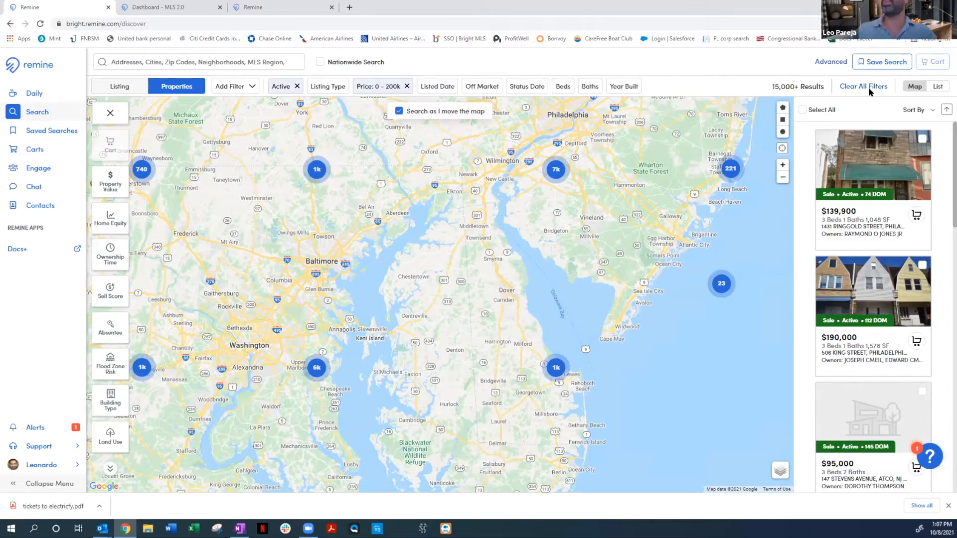
pyautogui.click(865, 87)
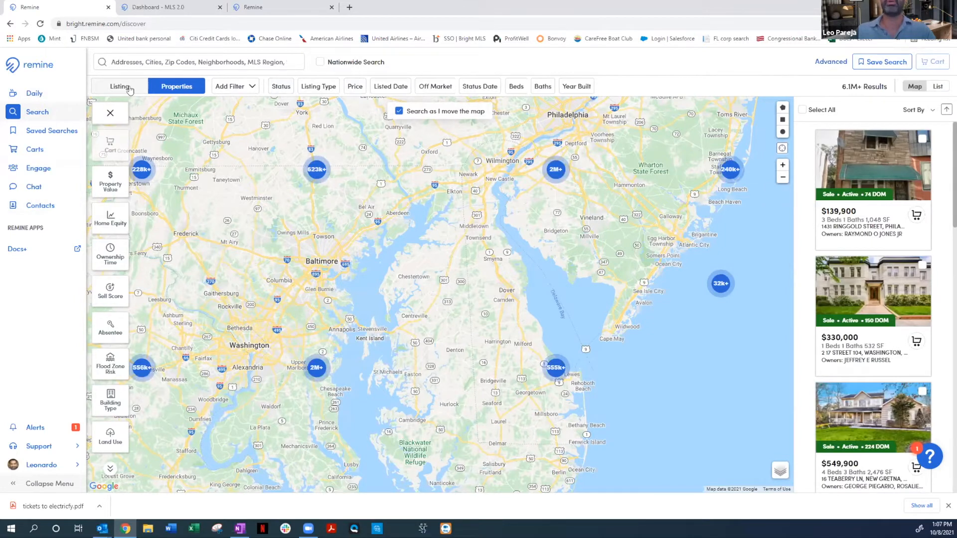
pyautogui.click(146, 90)
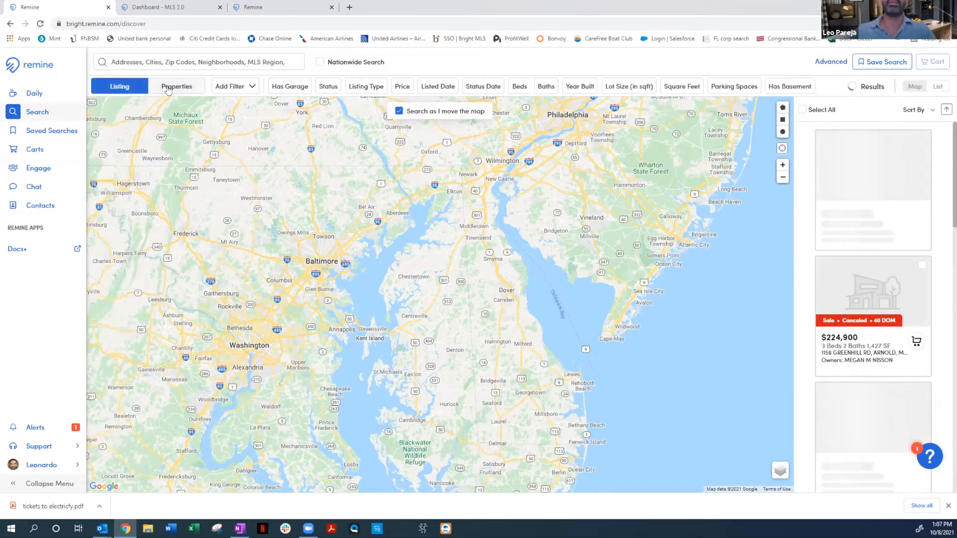
pyautogui.click(170, 87)
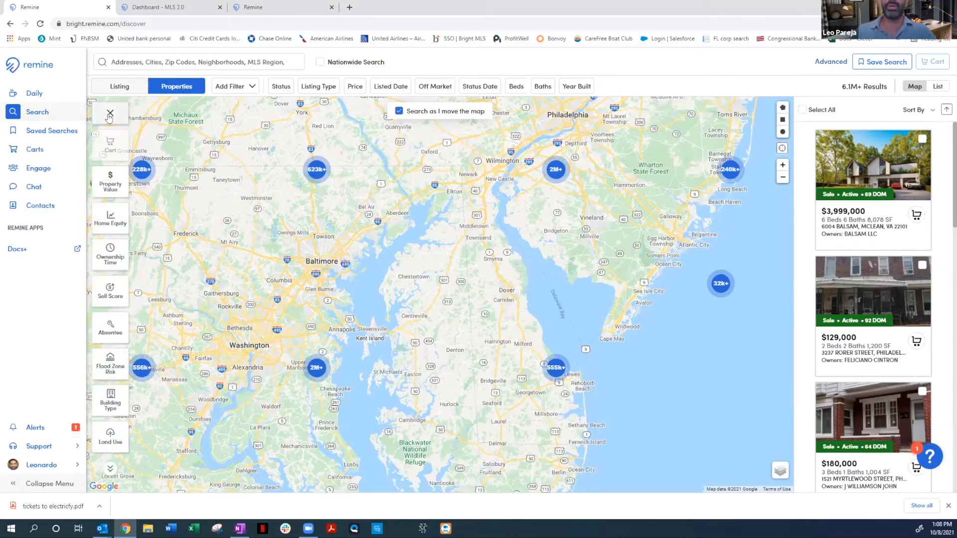
# Search places for the property's house number and street name
pyautogui.click(202, 69)
pyautogui.click(288, 132)
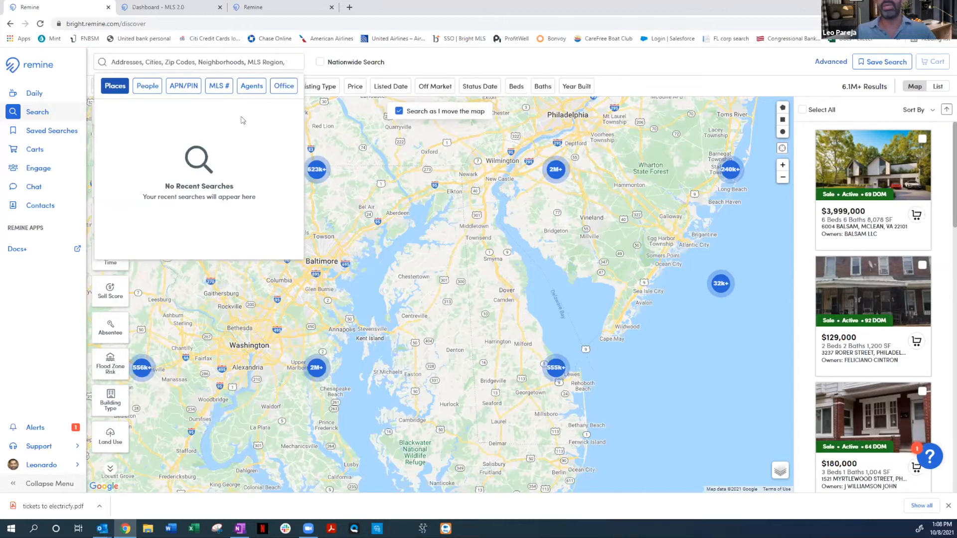
pyautogui.click(223, 59)
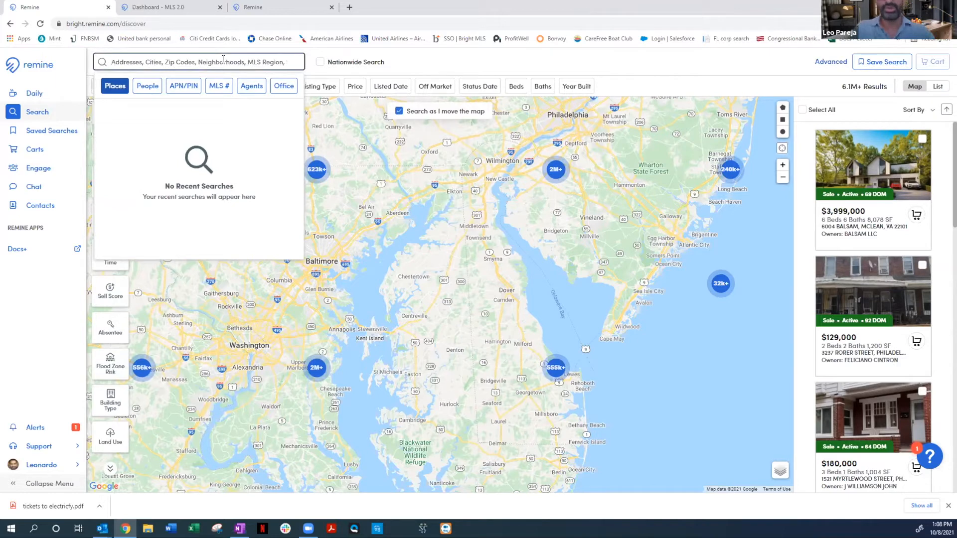
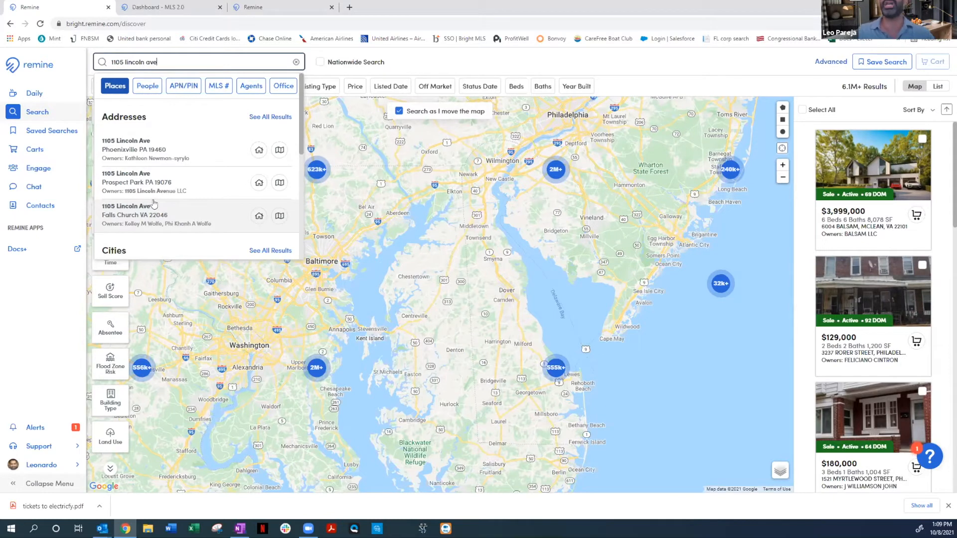
# Check the address matches nationwide, return to the regional search and show the Falls Church VA match on the map
pyautogui.click(320, 61)
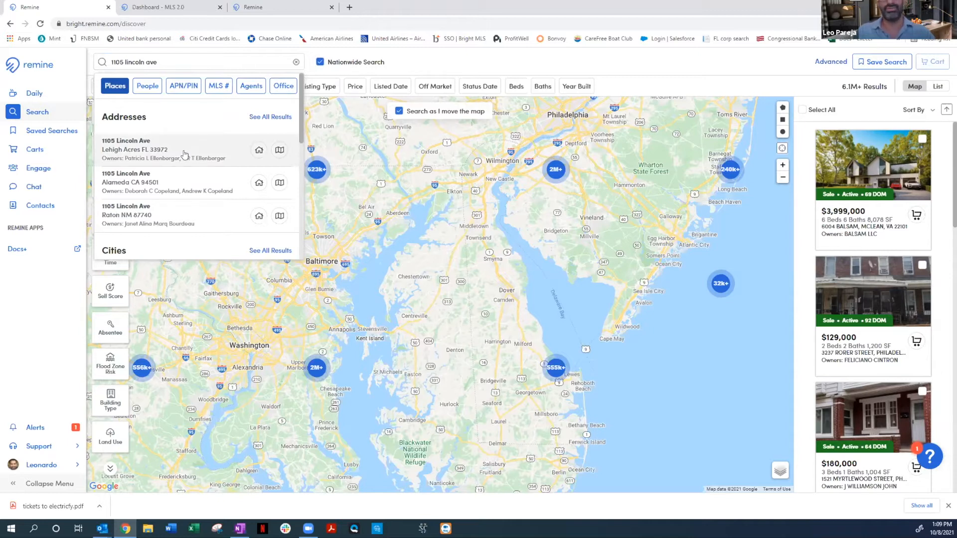
pyautogui.click(320, 62)
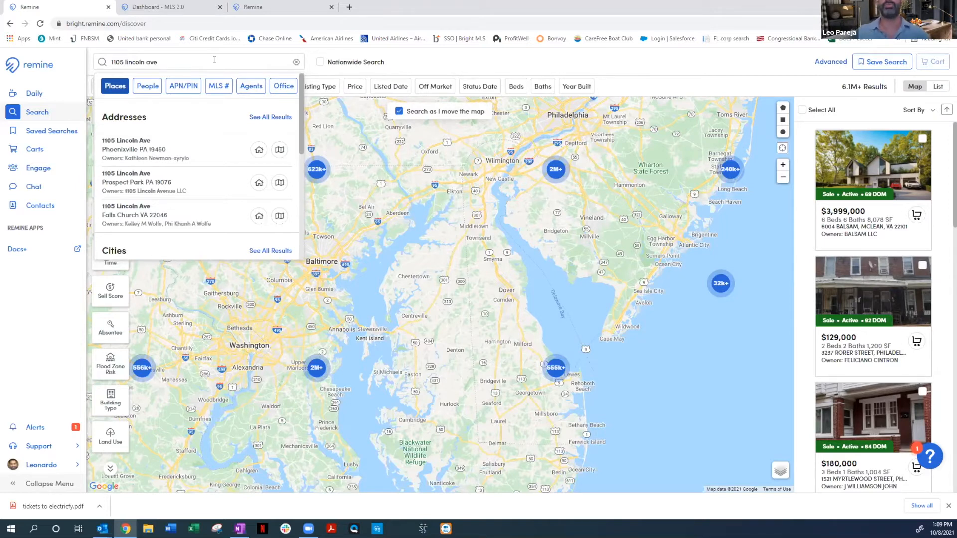
pyautogui.click(279, 216)
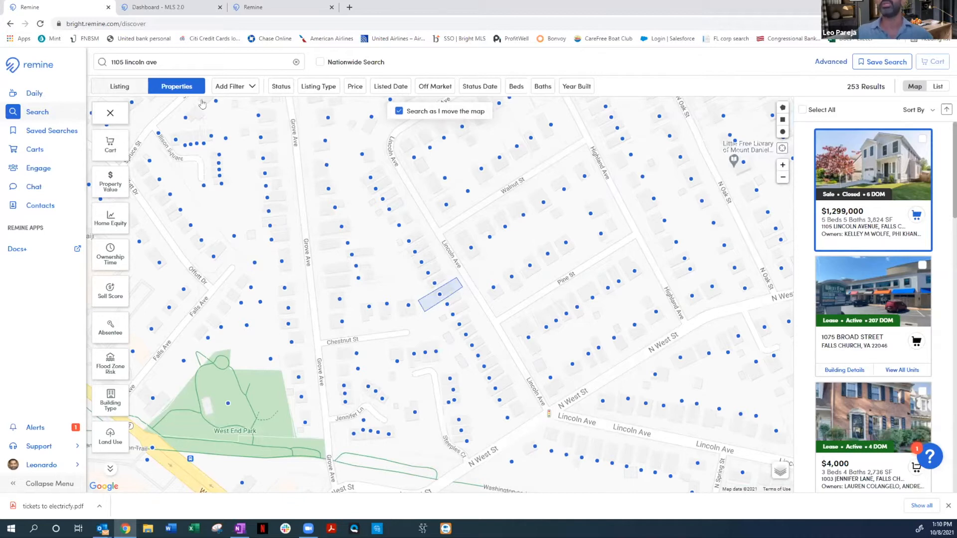
# Review the address suggestions again and open the details of the highlighted $1,299,000 Falls Church property
pyautogui.click(181, 60)
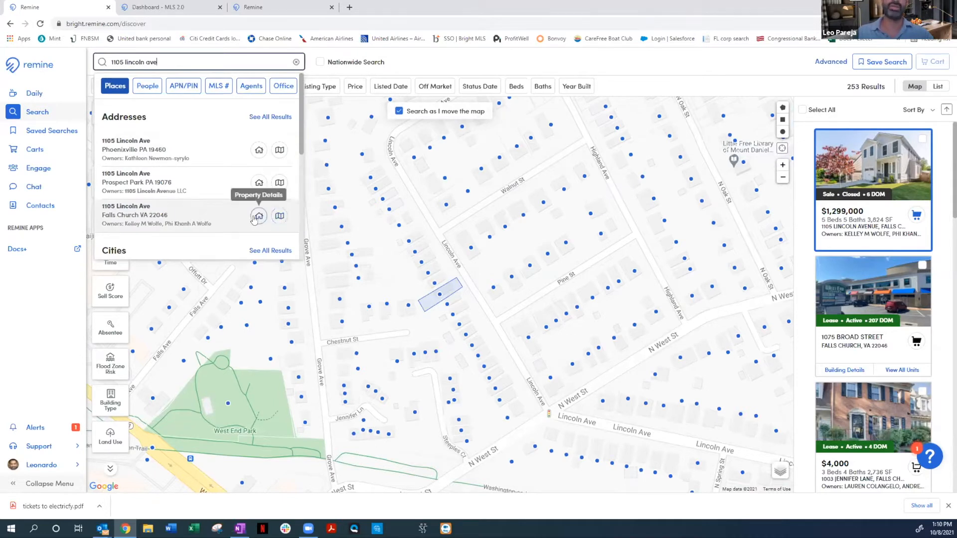
pyautogui.click(652, 66)
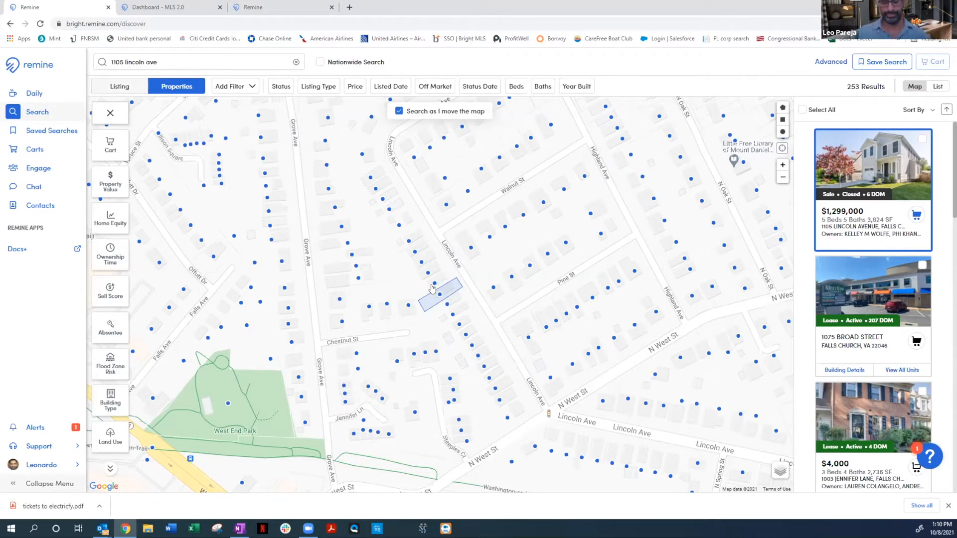
pyautogui.click(858, 228)
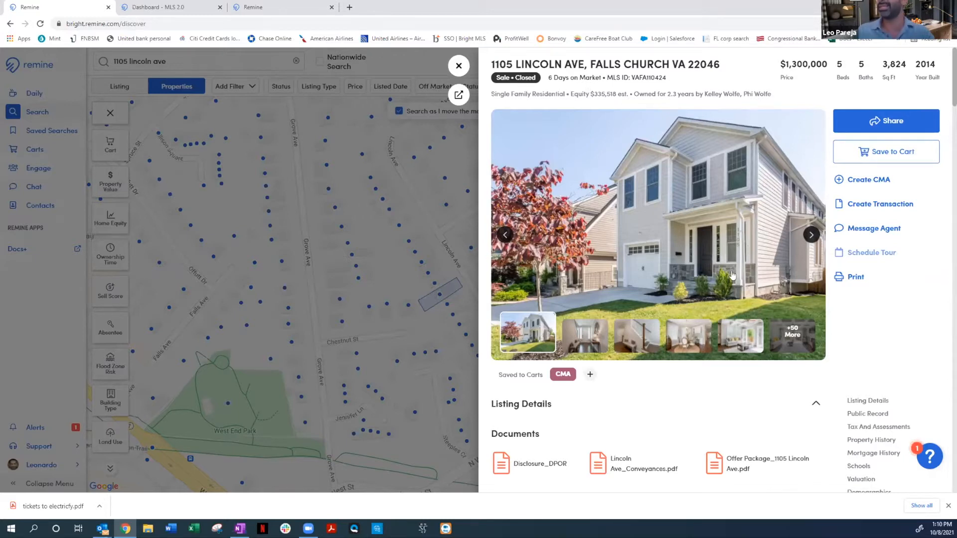
# Browse through the property's listing photos
pyautogui.click(813, 237)
pyautogui.click(812, 235)
pyautogui.click(812, 235)
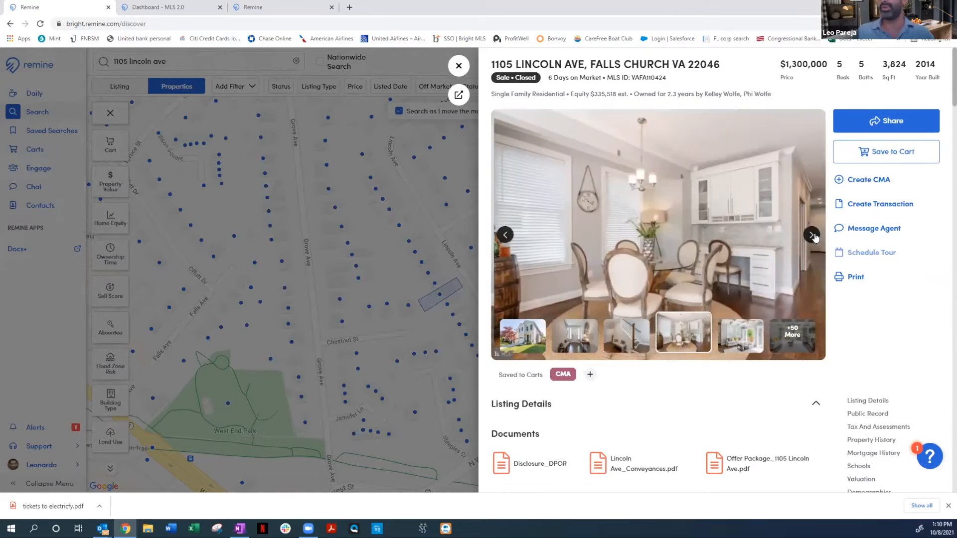
pyautogui.click(812, 235)
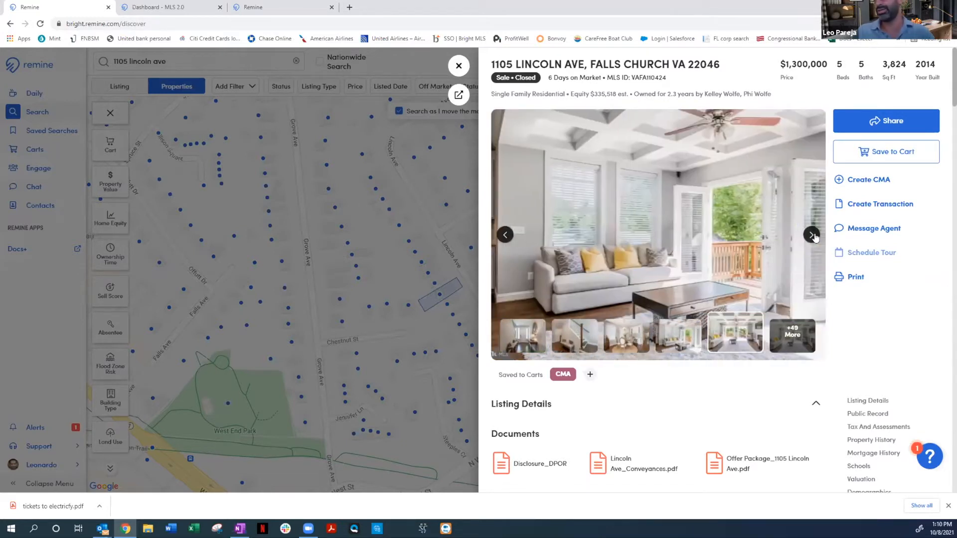
pyautogui.click(812, 236)
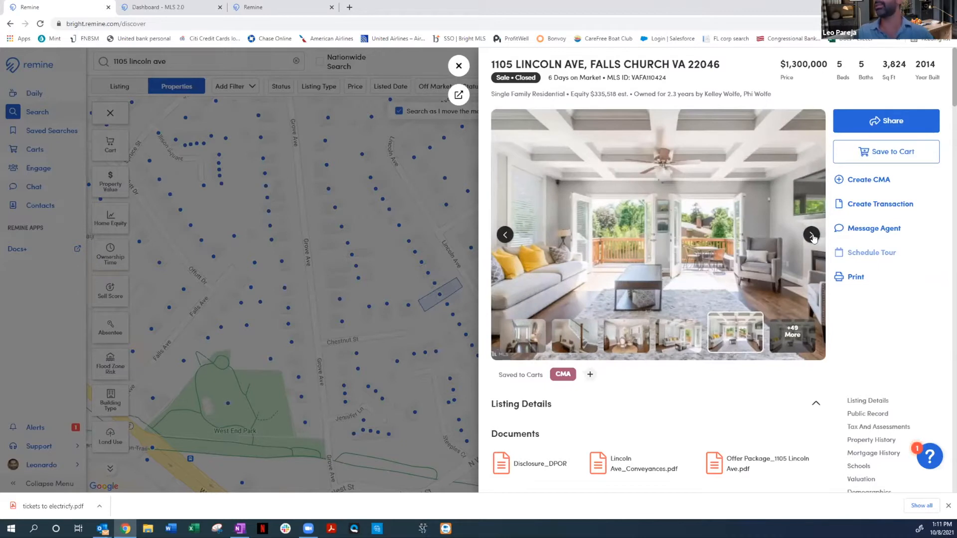
# Review the listing's documents and its public remarks, agent remarks and showing instructions
pyautogui.scroll(-3, 587, 362)
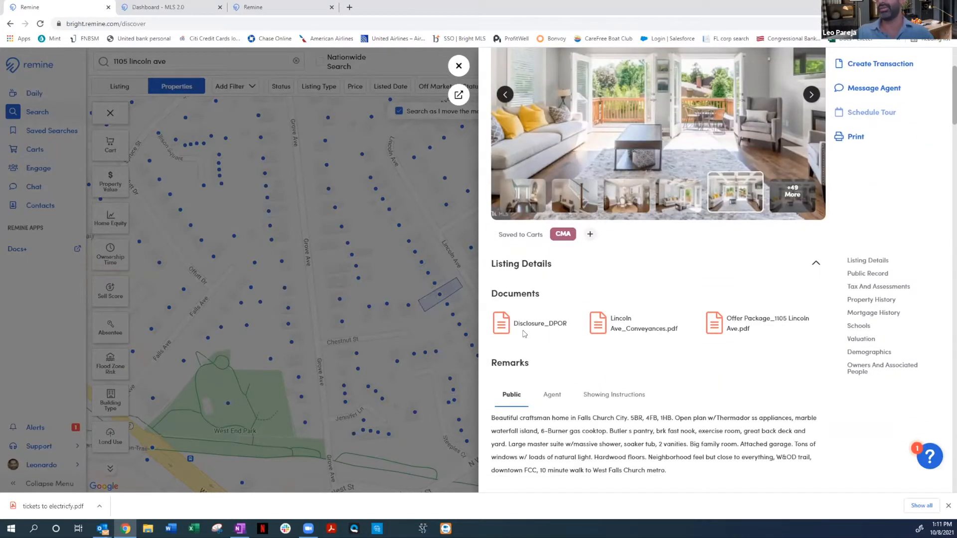
pyautogui.scroll(-1, 654, 353)
pyautogui.scroll(-1, 655, 352)
pyautogui.click(553, 305)
pyautogui.click(610, 303)
pyautogui.click(549, 303)
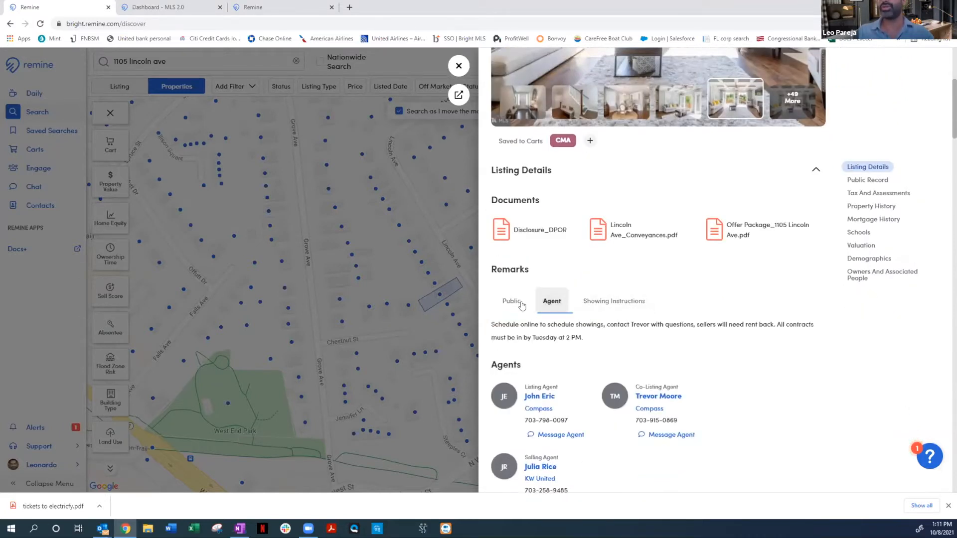
pyautogui.click(513, 303)
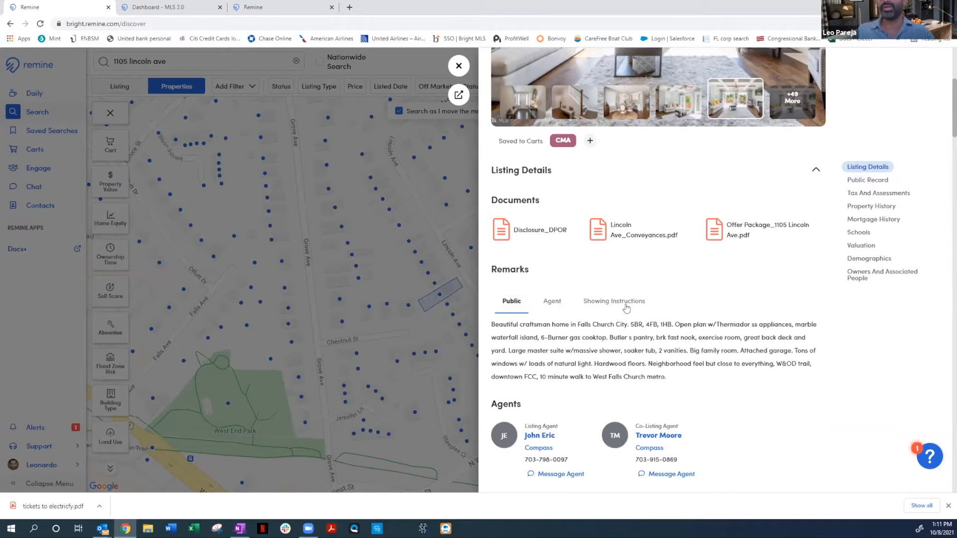
pyautogui.click(538, 301)
pyautogui.click(605, 302)
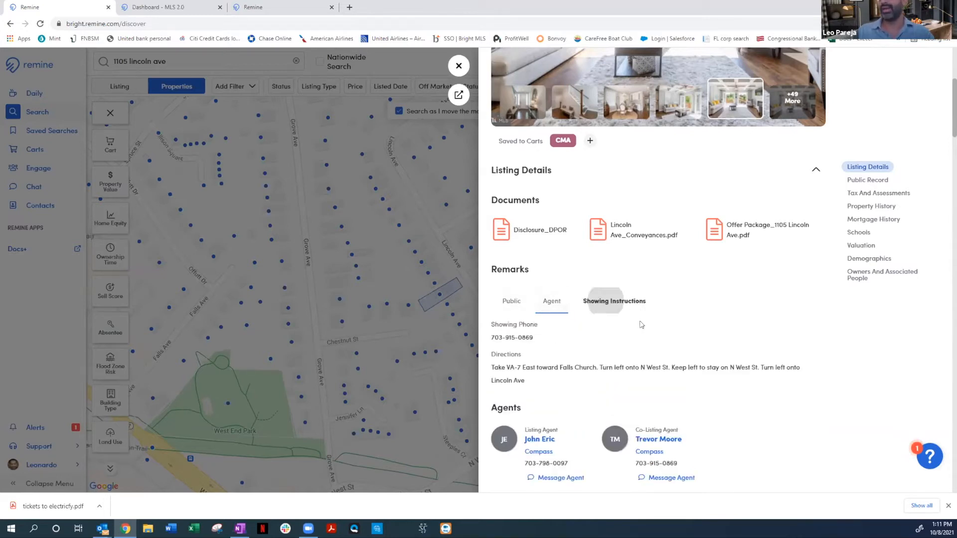
# Expand the full listing details and examine the originating system, structure, interior, utilities, tax and legal information
pyautogui.scroll(-9, 641, 325)
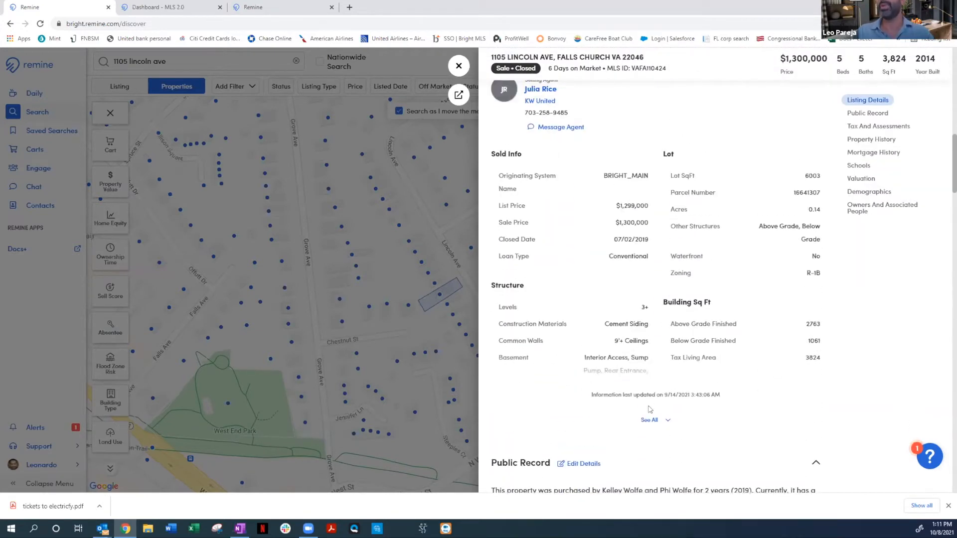
pyautogui.click(648, 420)
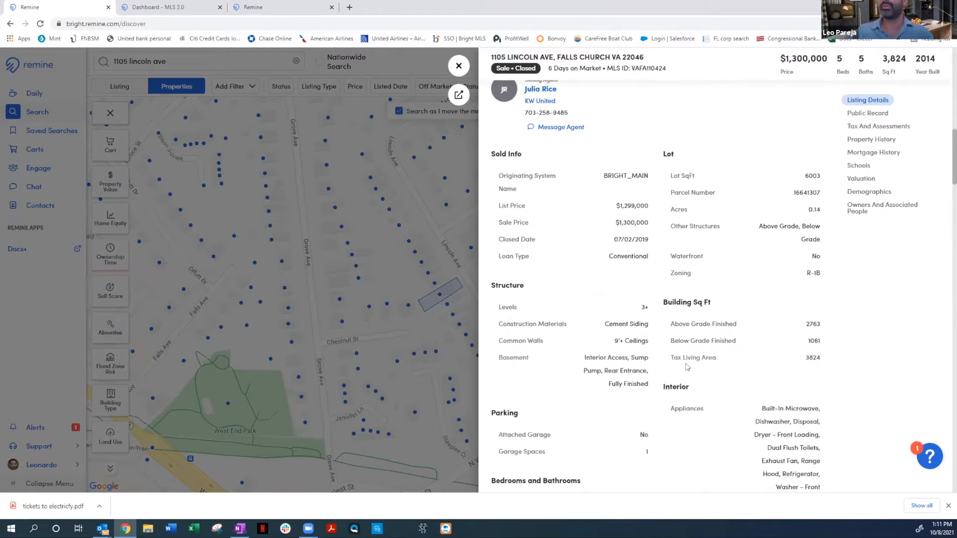
pyautogui.moveTo(602, 176); pyautogui.dragTo(657, 173)
pyautogui.click(650, 175)
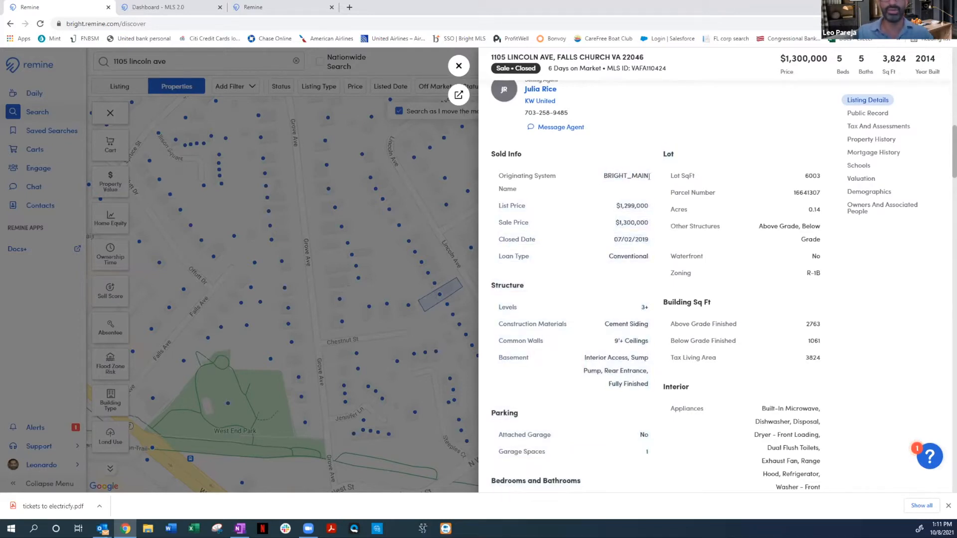
pyautogui.scroll(-3, 645, 213)
pyautogui.scroll(-4, 645, 213)
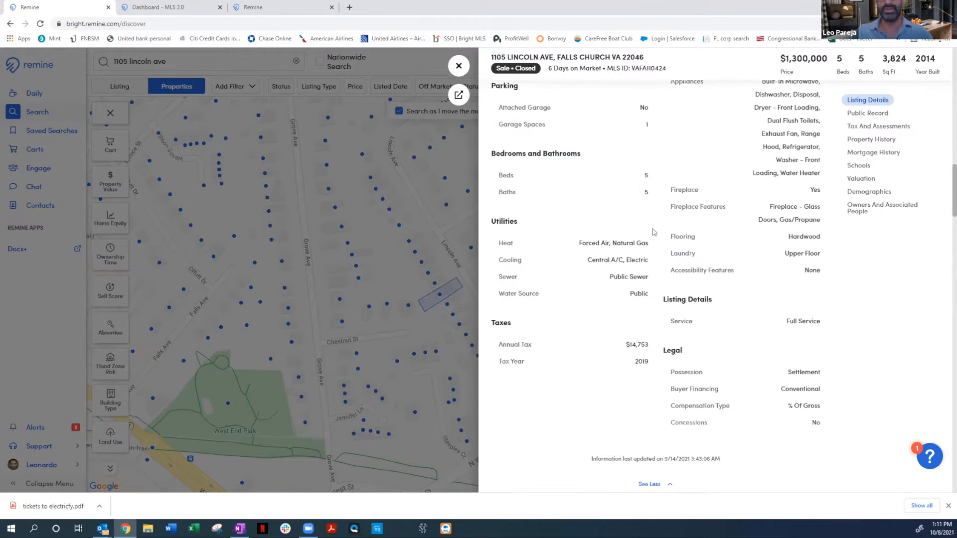
# Review the public record summary of ownership, value and equity, along with the property's map options
pyautogui.scroll(-6, 649, 252)
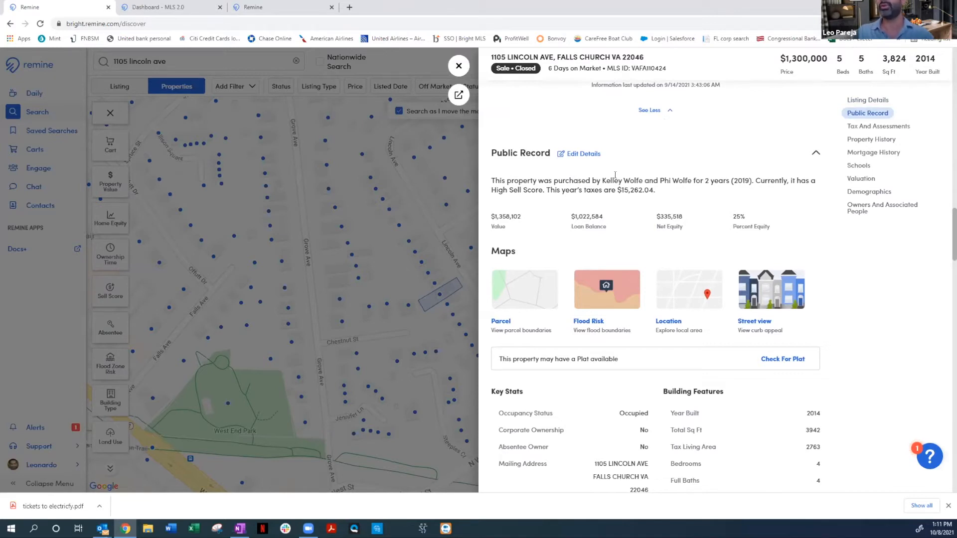
pyautogui.scroll(-2, 746, 181)
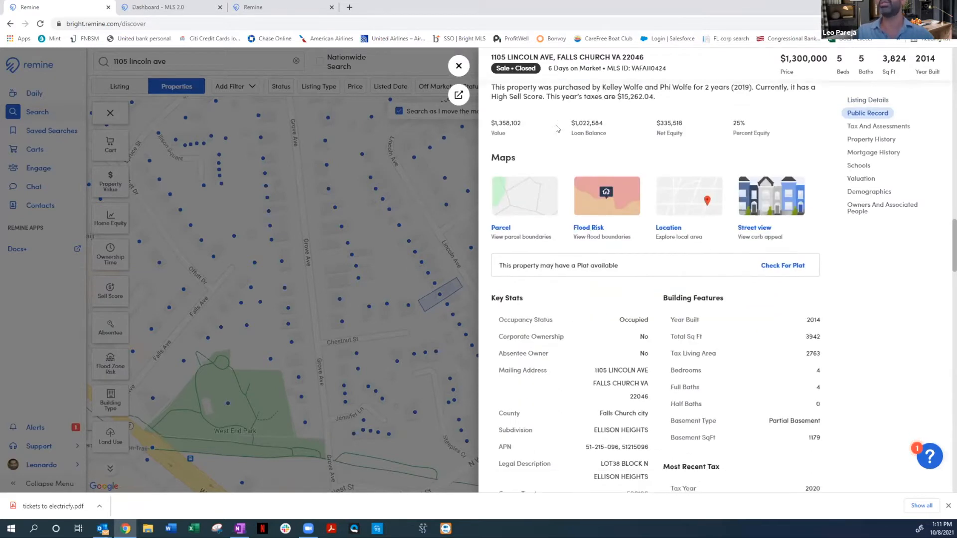
pyautogui.scroll(1, 652, 153)
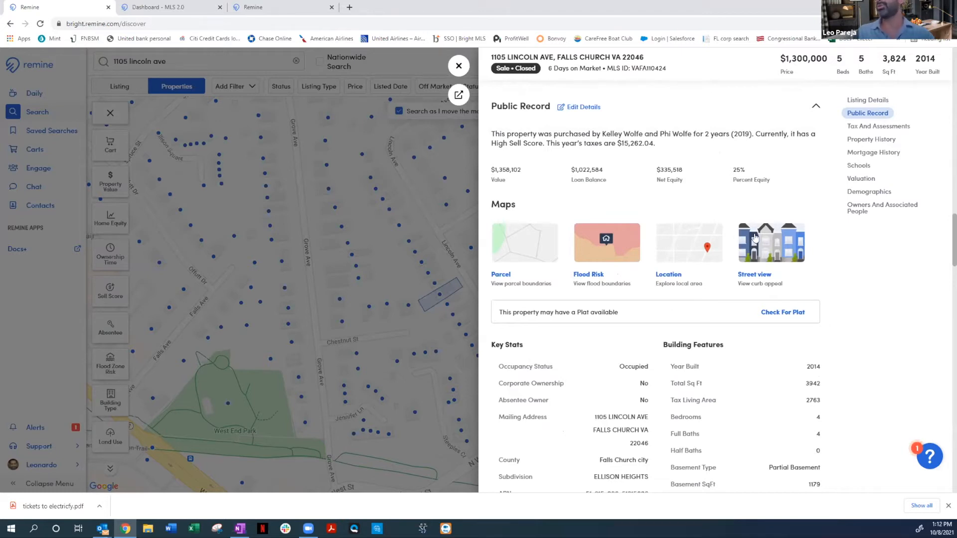
# Expand the full public record and examine its key stats, structure, recent tax, lot, utilities and active mortgage information
pyautogui.scroll(-3, 722, 239)
pyautogui.click(651, 471)
pyautogui.scroll(-1, 552, 202)
pyautogui.scroll(-1, 560, 170)
pyautogui.scroll(1, 560, 170)
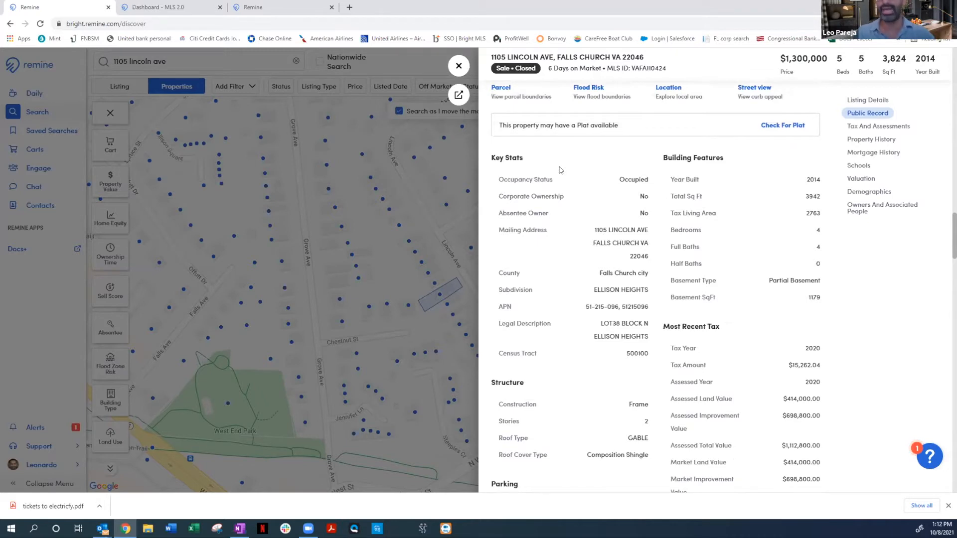
pyautogui.scroll(-7, 593, 204)
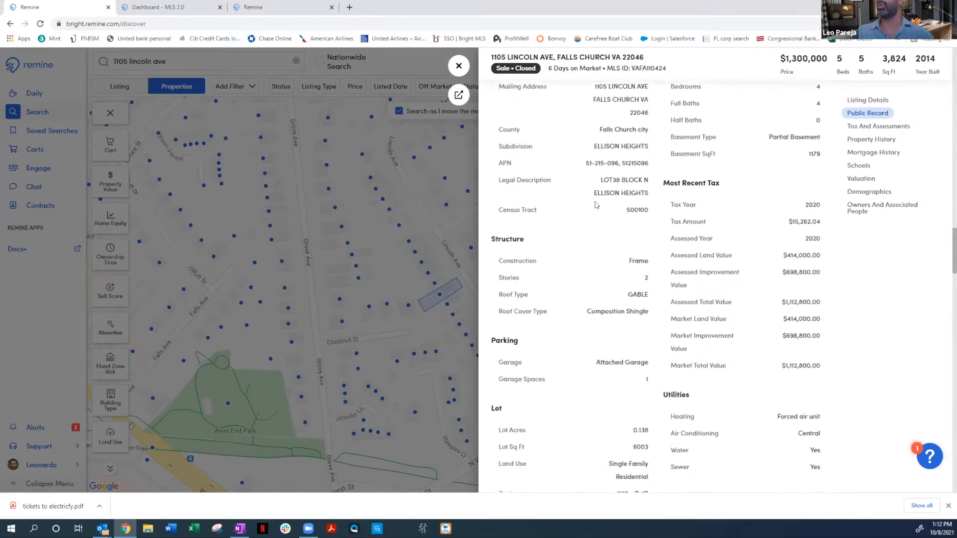
pyautogui.scroll(-1, 594, 204)
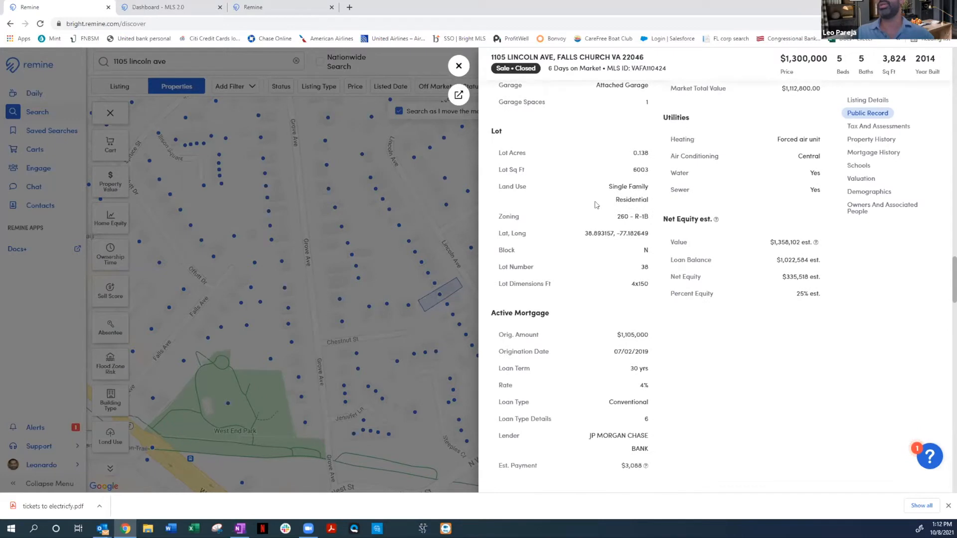
pyautogui.scroll(-2, 596, 207)
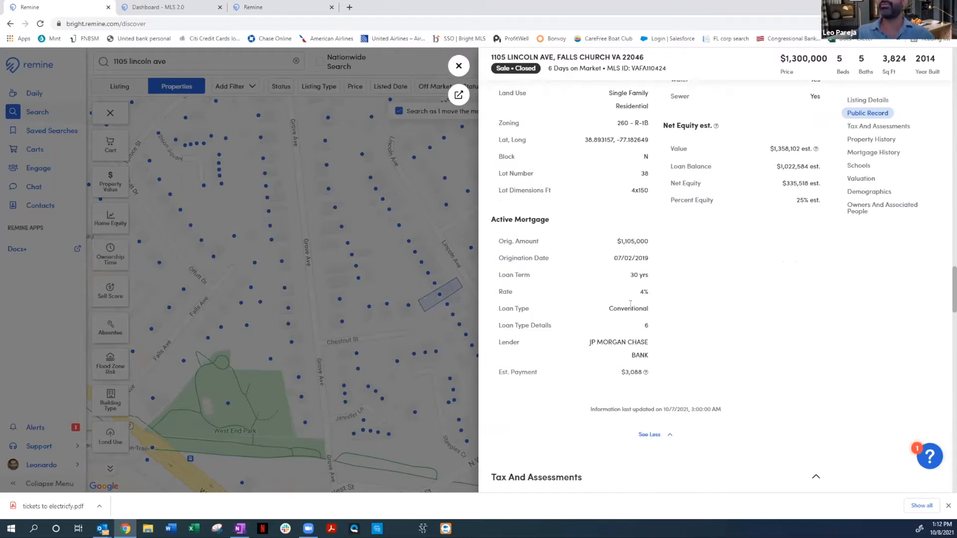
# Highlight the estimated loan balance and examine the net equity and active mortgage estimates
pyautogui.moveTo(776, 166); pyautogui.dragTo(808, 170)
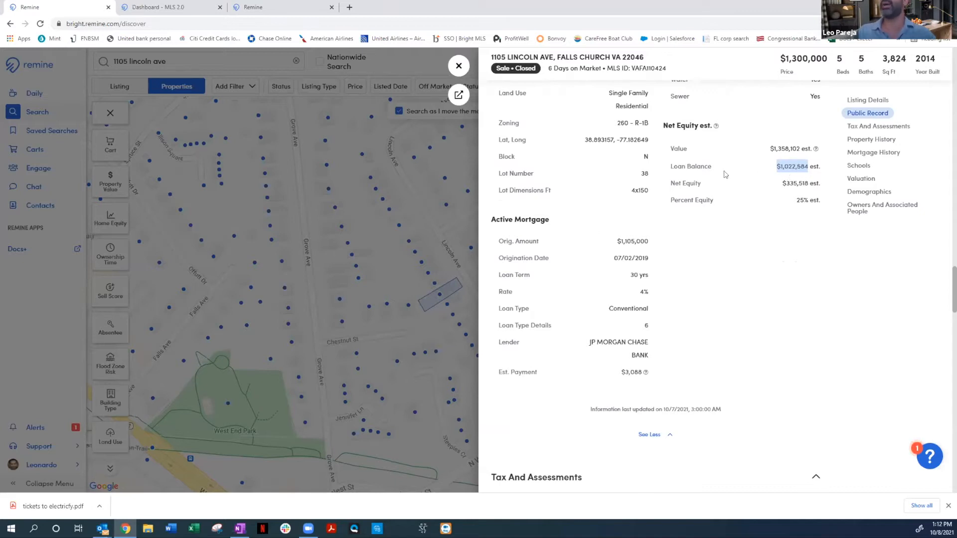
pyautogui.click(774, 167)
pyautogui.moveTo(774, 169); pyautogui.dragTo(810, 166)
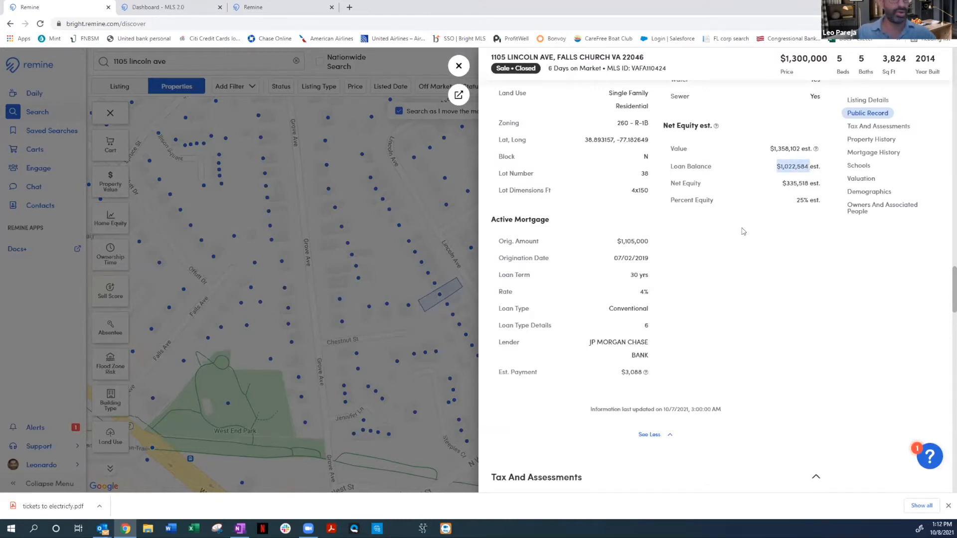
pyautogui.click(792, 170)
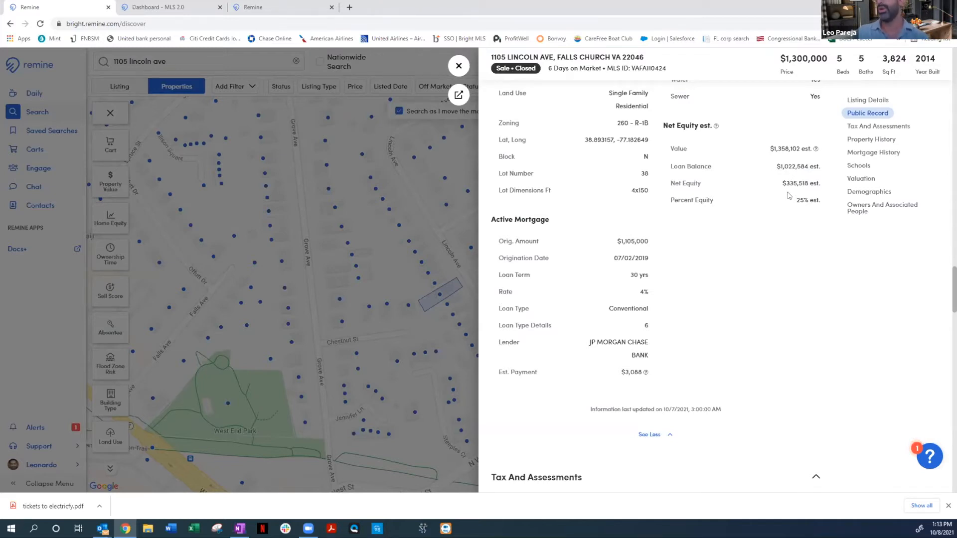
pyautogui.moveTo(816, 151)
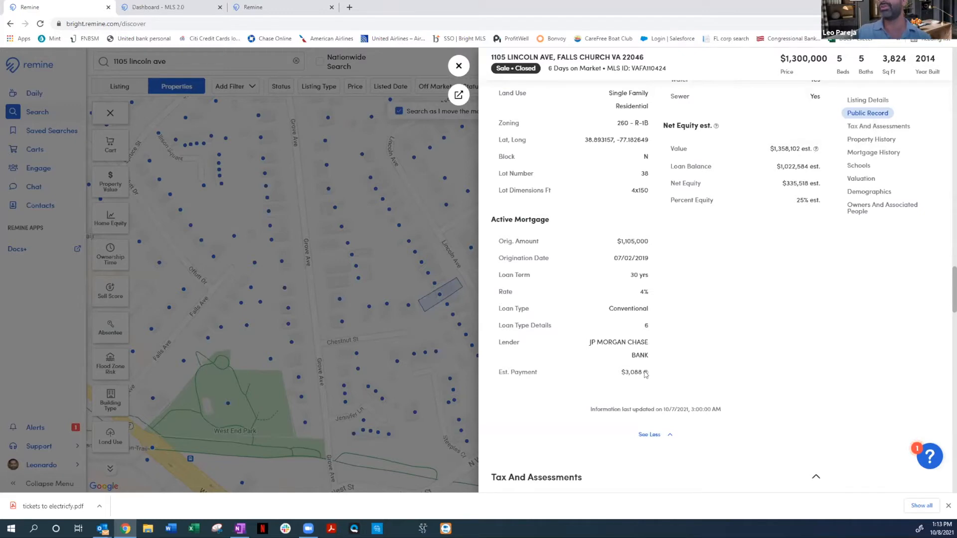
# Review the yearly taxes, assessed values and market values under Tax And Assessments
pyautogui.scroll(-2, 699, 374)
pyautogui.scroll(-2, 700, 374)
pyautogui.scroll(-2, 701, 279)
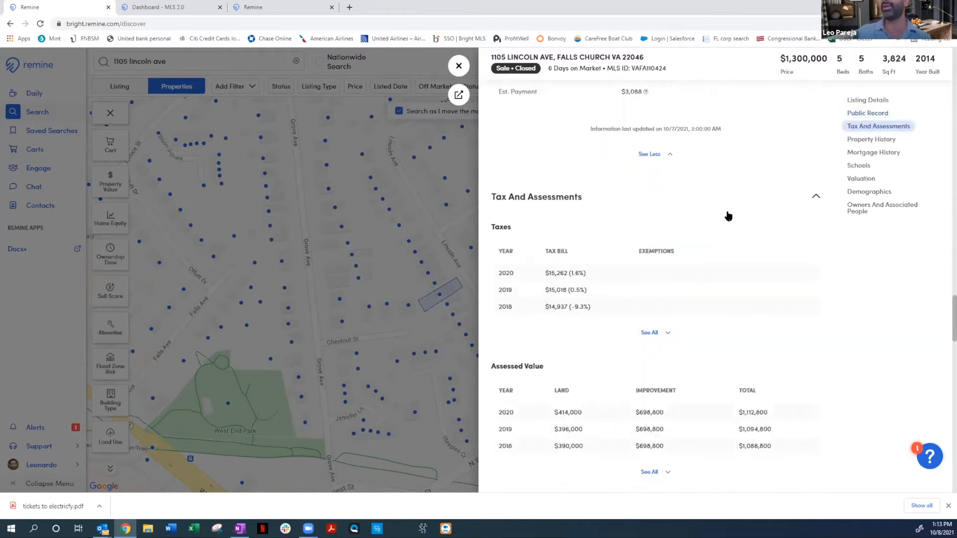
pyautogui.scroll(-1, 570, 191)
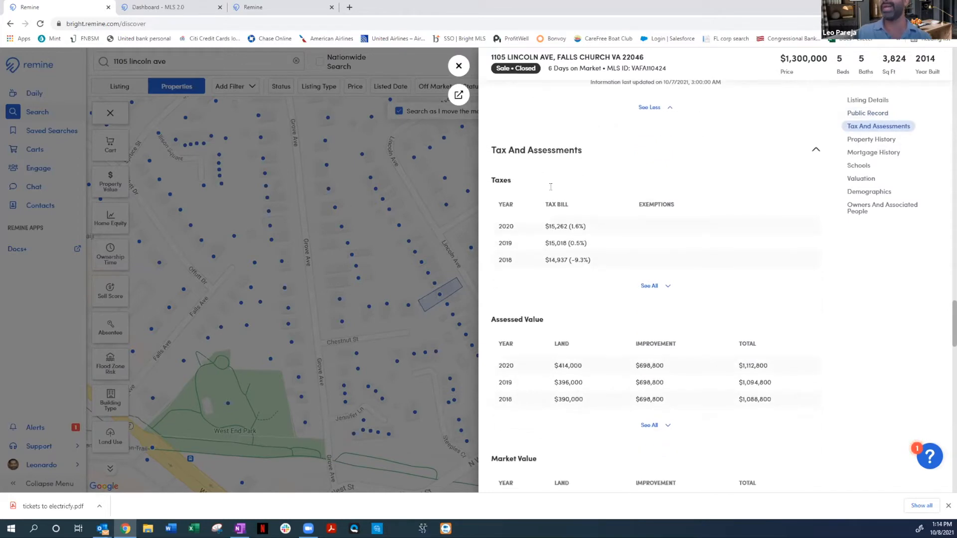
pyautogui.scroll(-5, 605, 275)
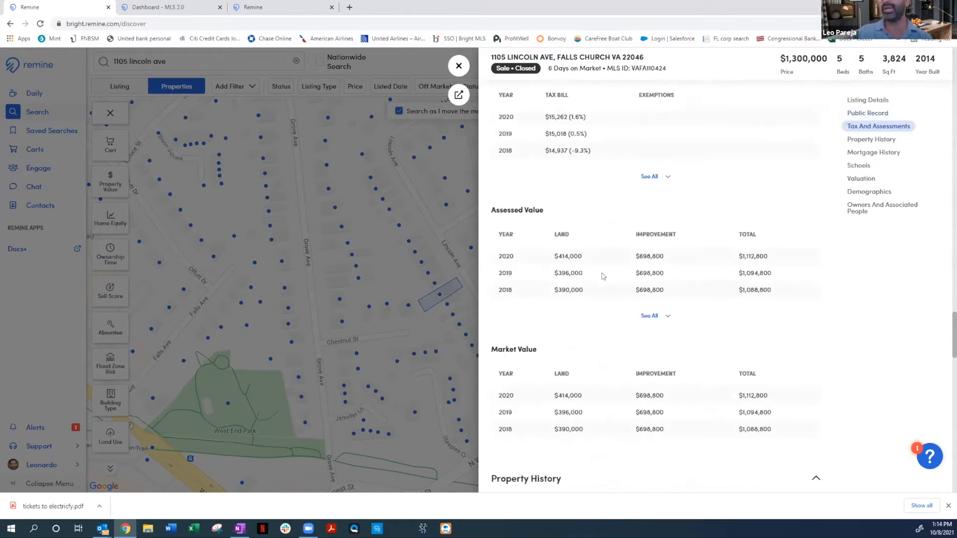
# Expand the complete property history and review its sale and deed transactions
pyautogui.scroll(-6, 672, 279)
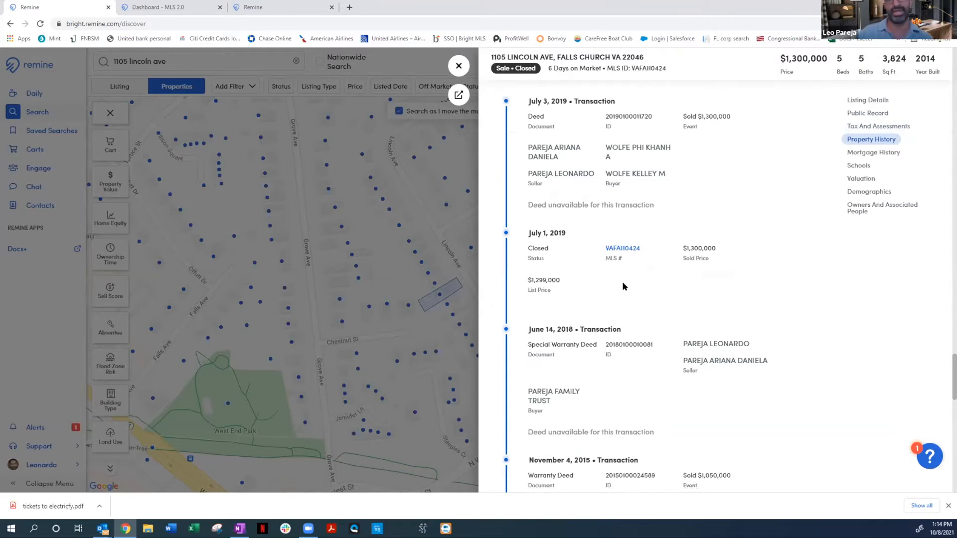
pyautogui.scroll(-5, 624, 290)
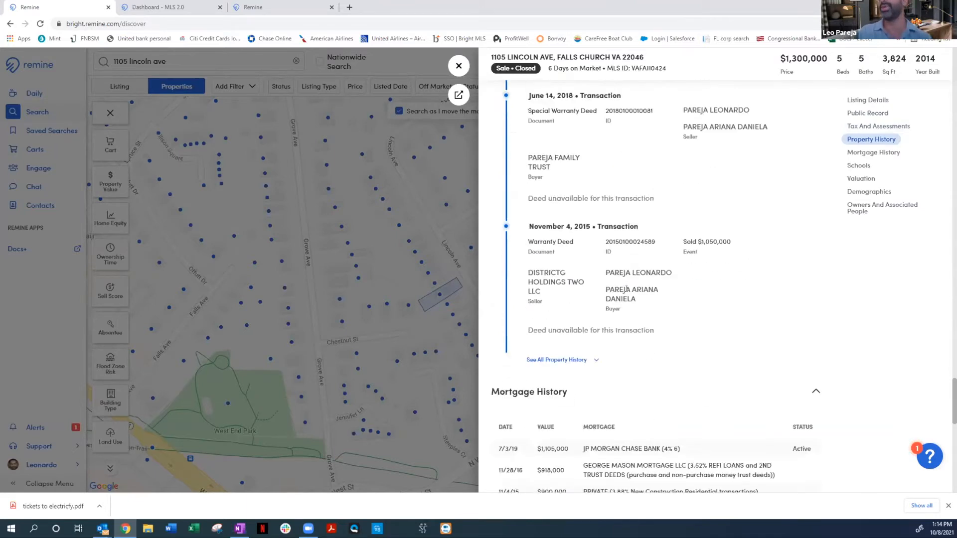
pyautogui.click(578, 364)
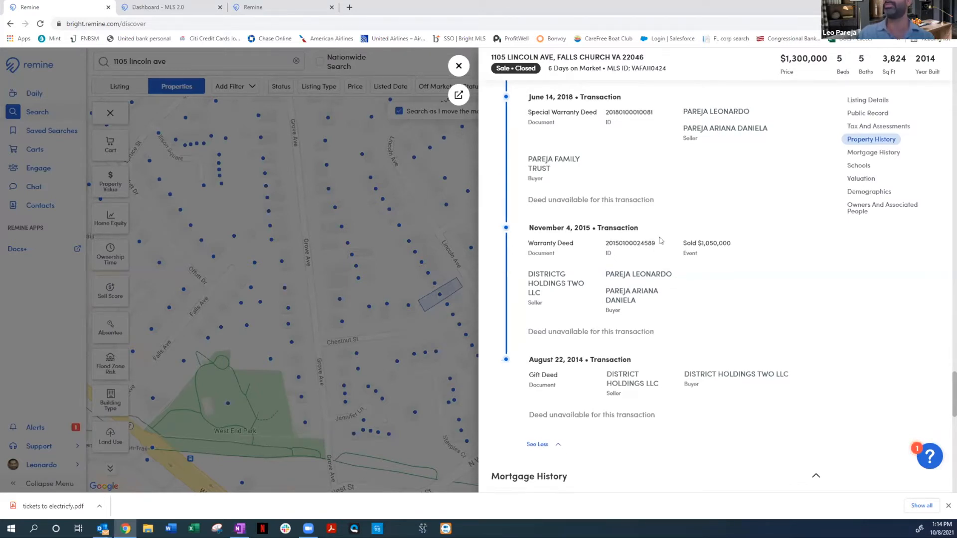
pyautogui.scroll(3, 653, 244)
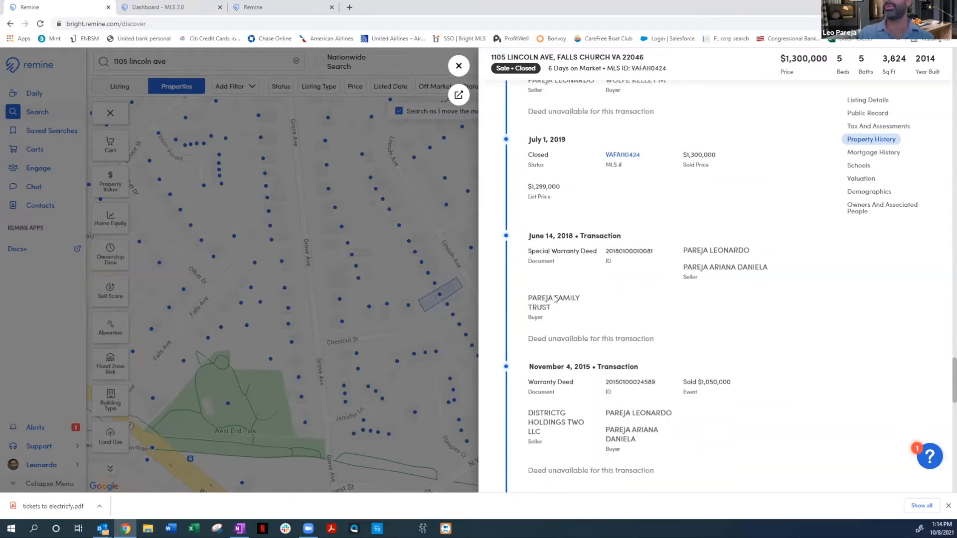
pyautogui.scroll(2, 653, 282)
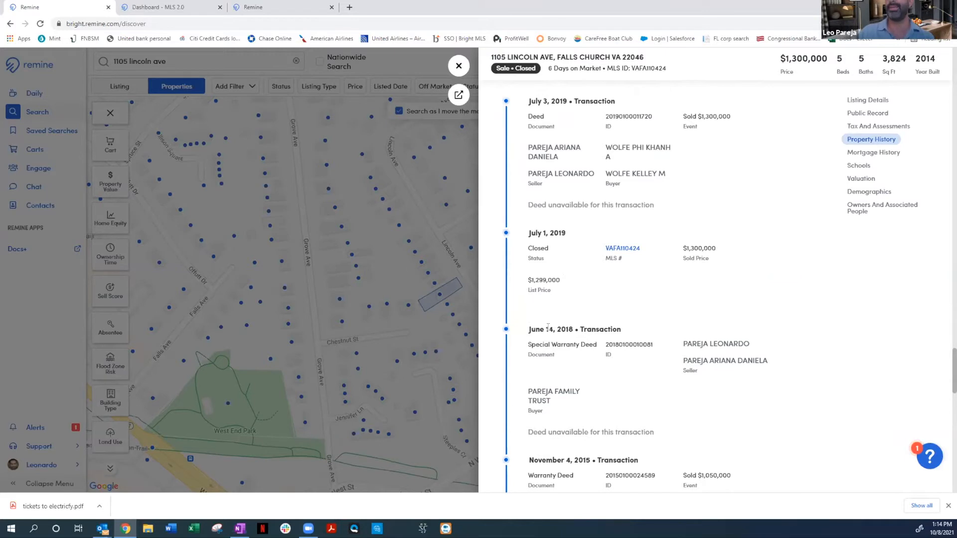
# Highlight the June 14, 2018 and July 3, 2019 transactions in the property history, clearing each selection again
pyautogui.moveTo(531, 329); pyautogui.dragTo(713, 373)
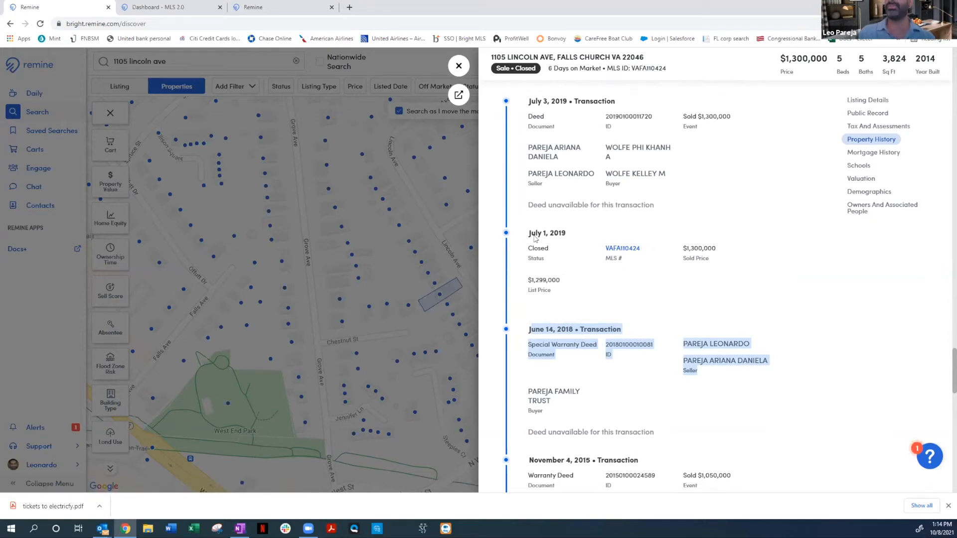
pyautogui.click(582, 265)
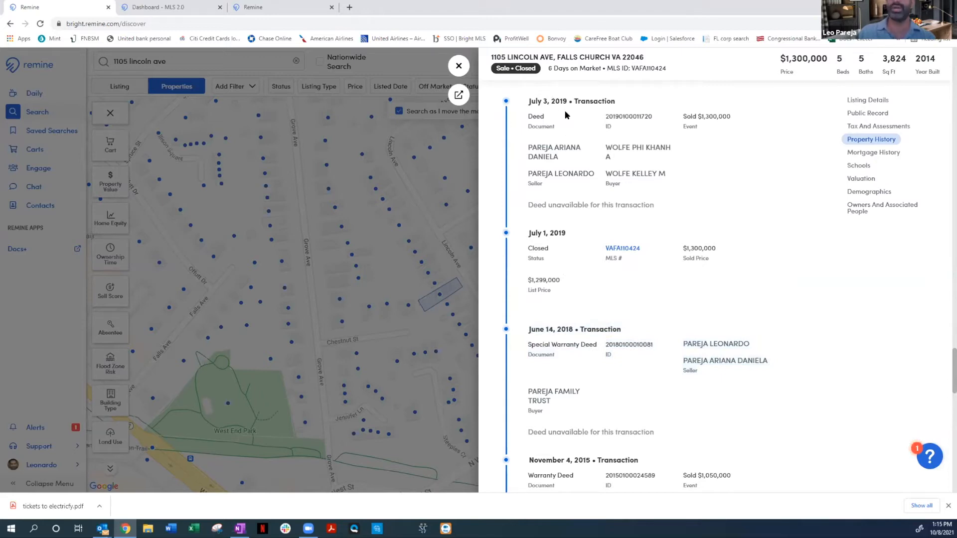
pyautogui.moveTo(529, 101); pyautogui.dragTo(672, 203)
pyautogui.scroll(1, 672, 202)
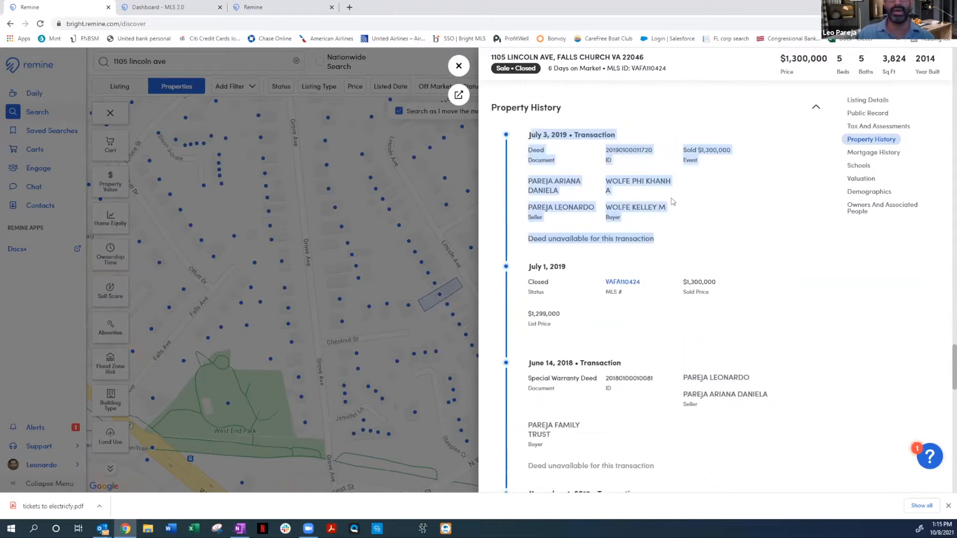
pyautogui.scroll(1, 671, 202)
pyautogui.click(720, 270)
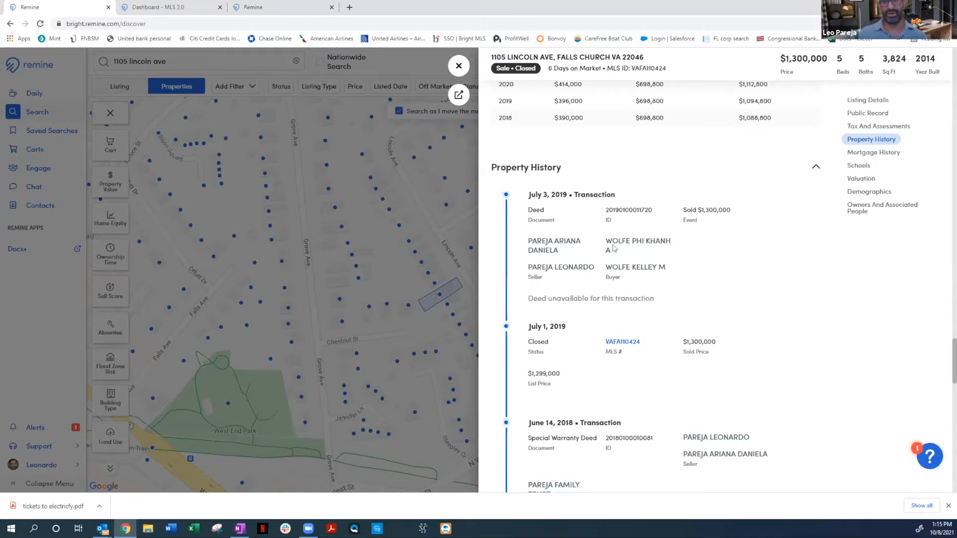
# Expand the full mortgage history and compare its loans with the property's past transactions
pyautogui.scroll(-4, 598, 224)
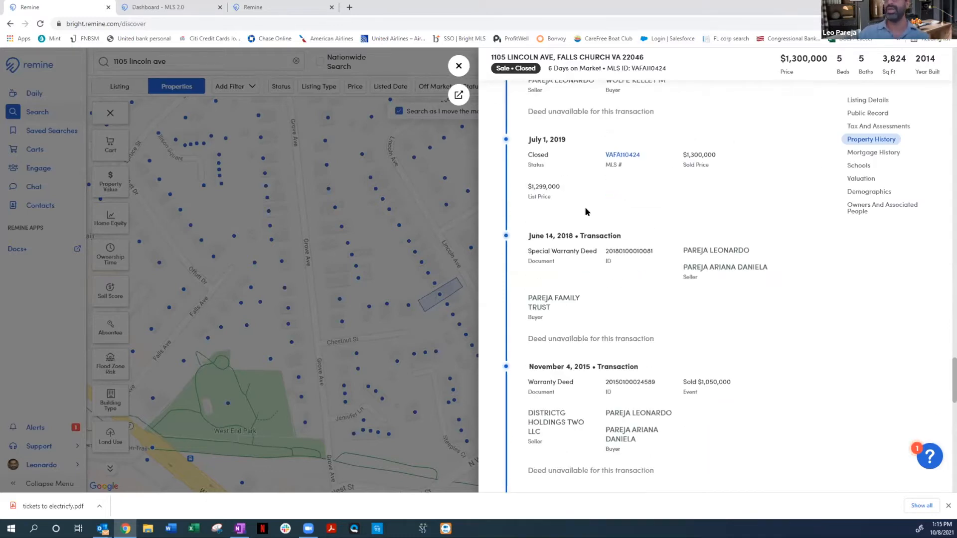
pyautogui.scroll(-8, 587, 229)
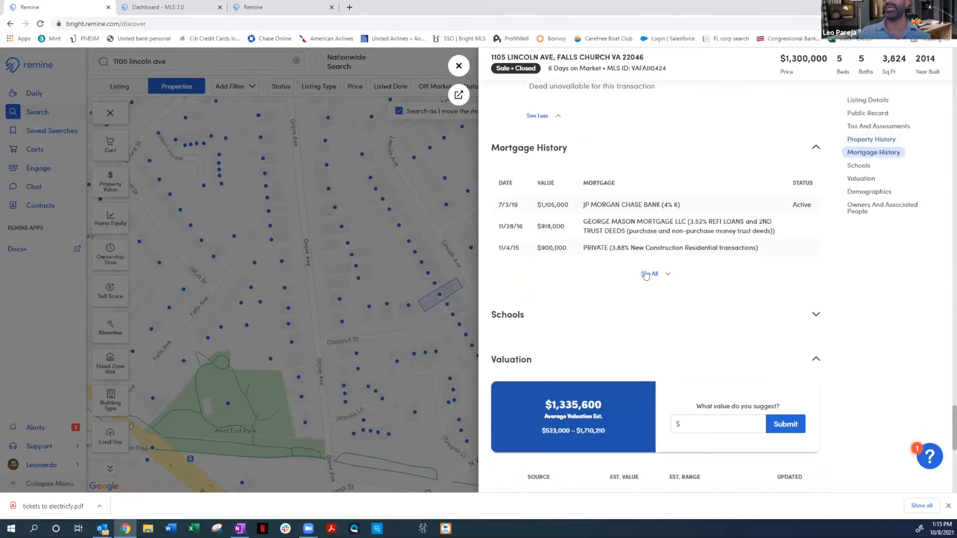
pyautogui.click(647, 273)
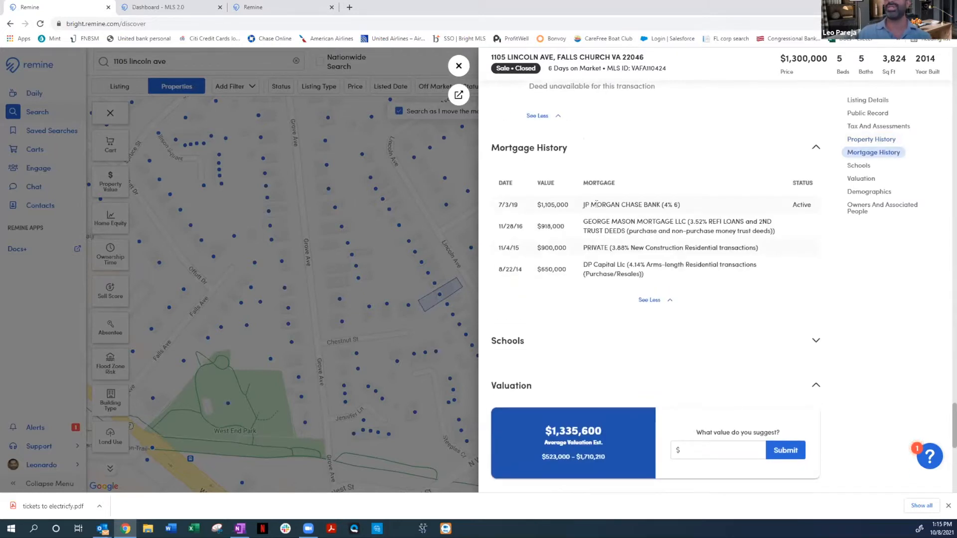
pyautogui.scroll(4, 587, 174)
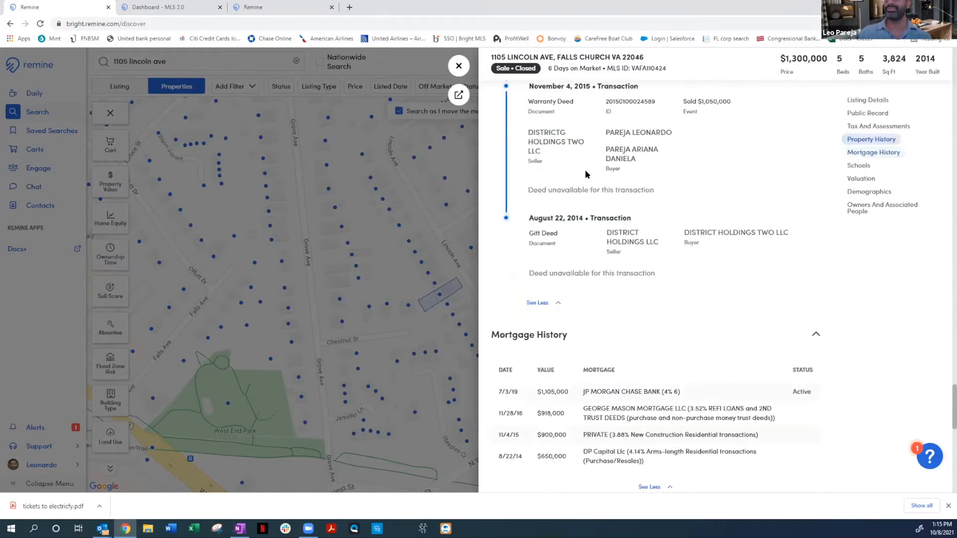
pyautogui.scroll(-5, 611, 212)
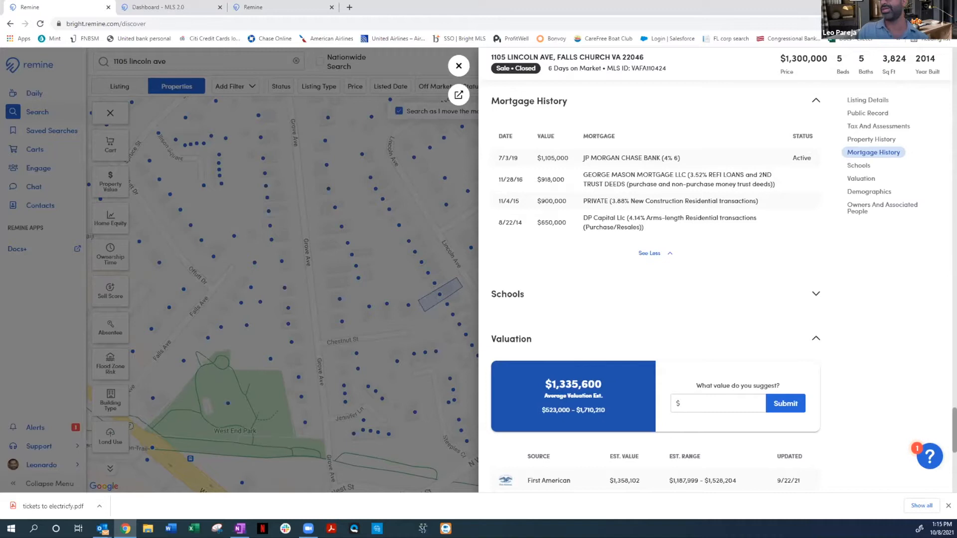
# Review the average valuation and the individual value estimates from each source in the Valuation section
pyautogui.scroll(-3, 655, 284)
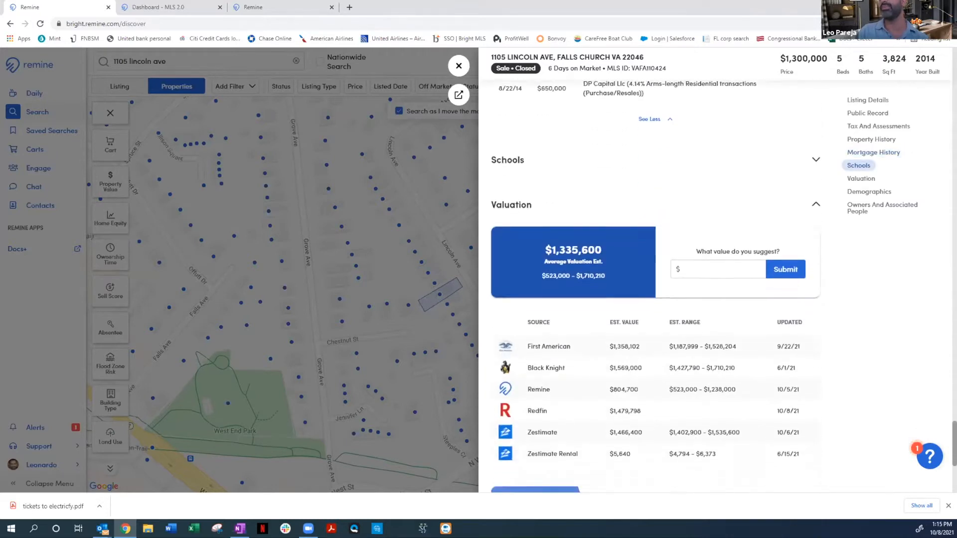
pyautogui.scroll(-1, 897, 326)
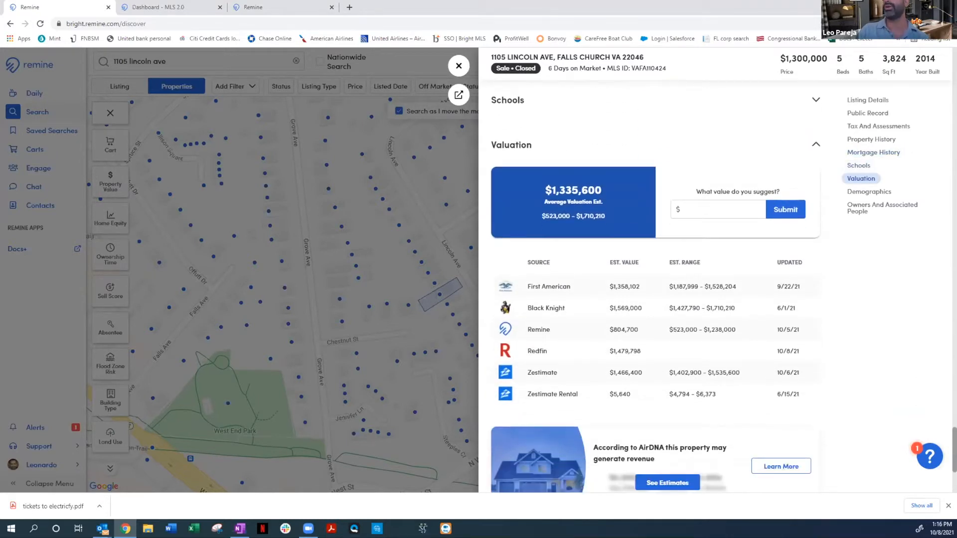
pyautogui.scroll(1, 897, 326)
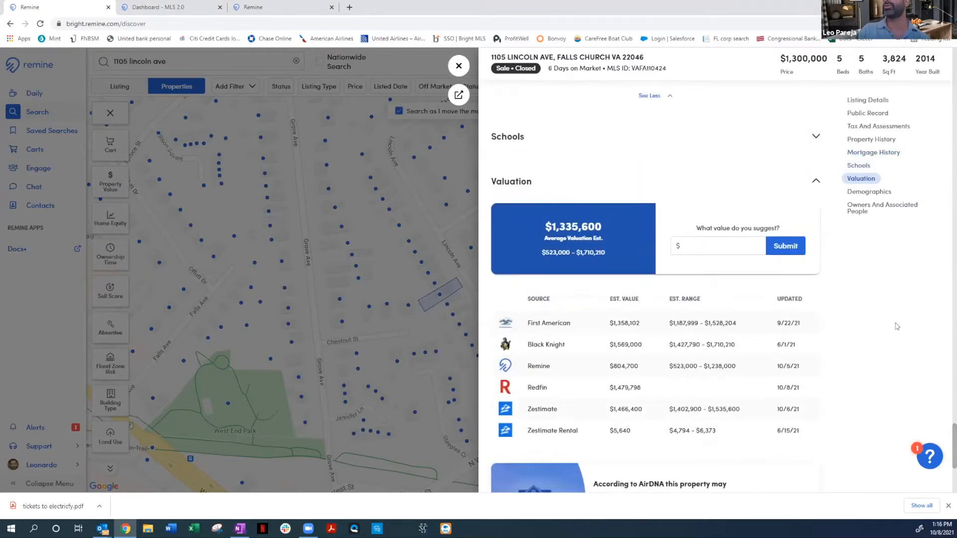
# Expand the Schools section, view the Niche website that supplies its ratings and return to the Remine property details
pyautogui.click(815, 138)
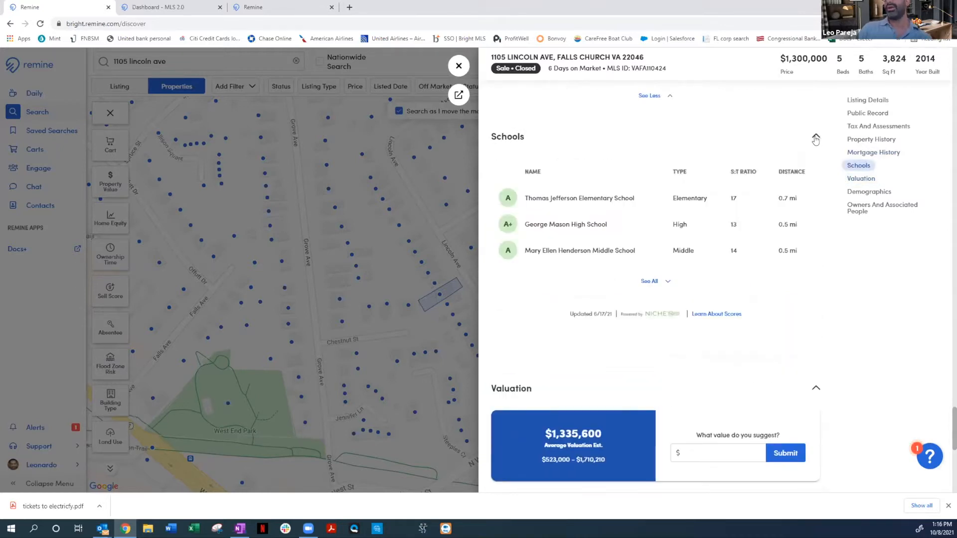
pyautogui.click(657, 313)
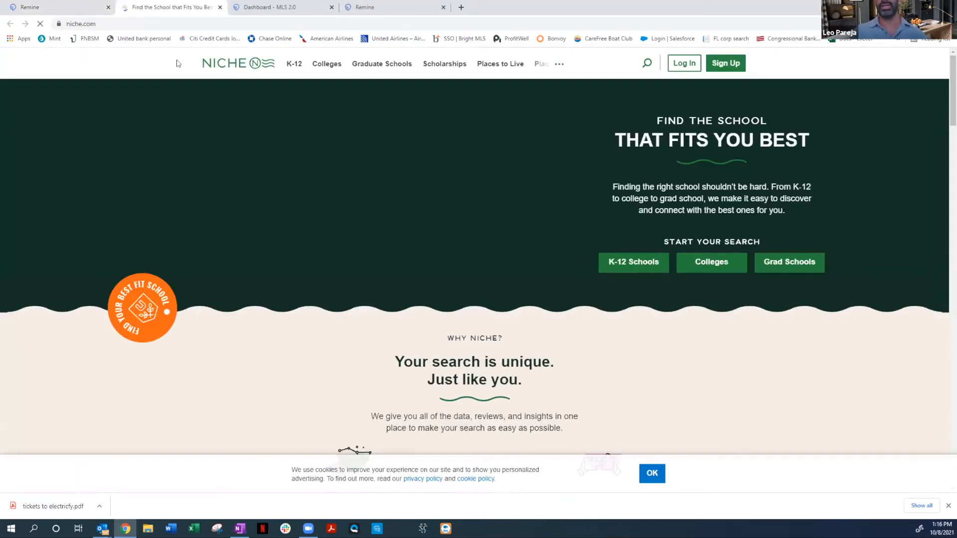
pyautogui.click(94, 10)
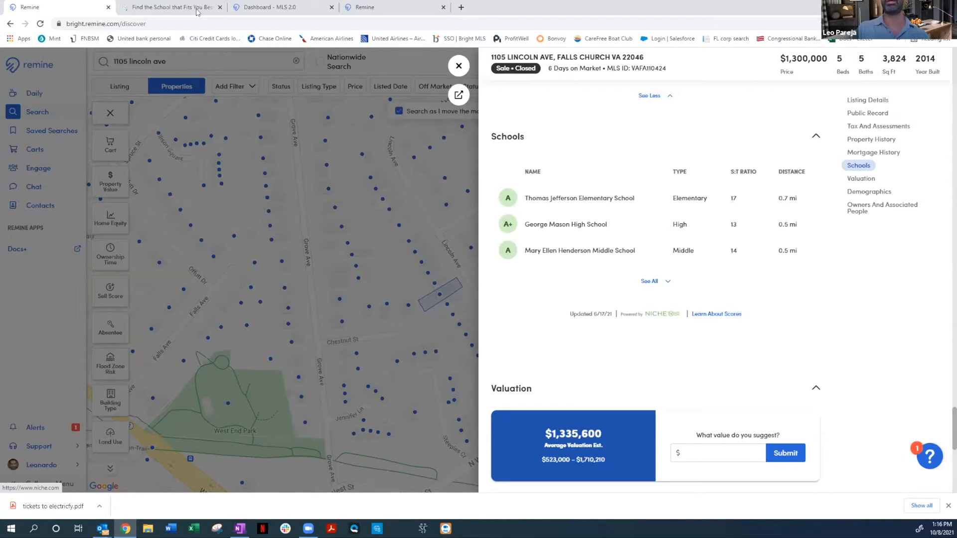
pyautogui.click(145, 6)
pyautogui.click(88, 2)
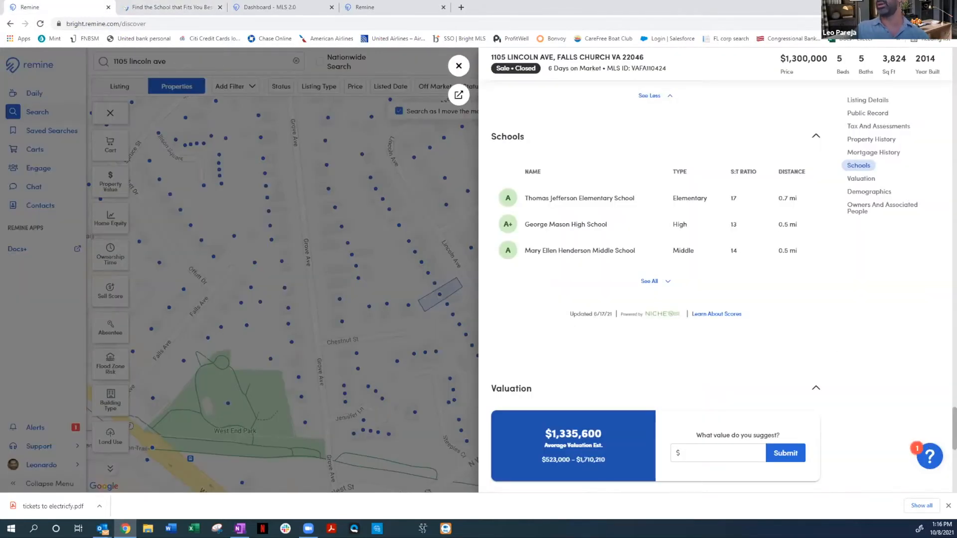
# Expand the Demographics section below the valuations, review its neighborhood figures and collapse it again
pyautogui.scroll(-1, 655, 289)
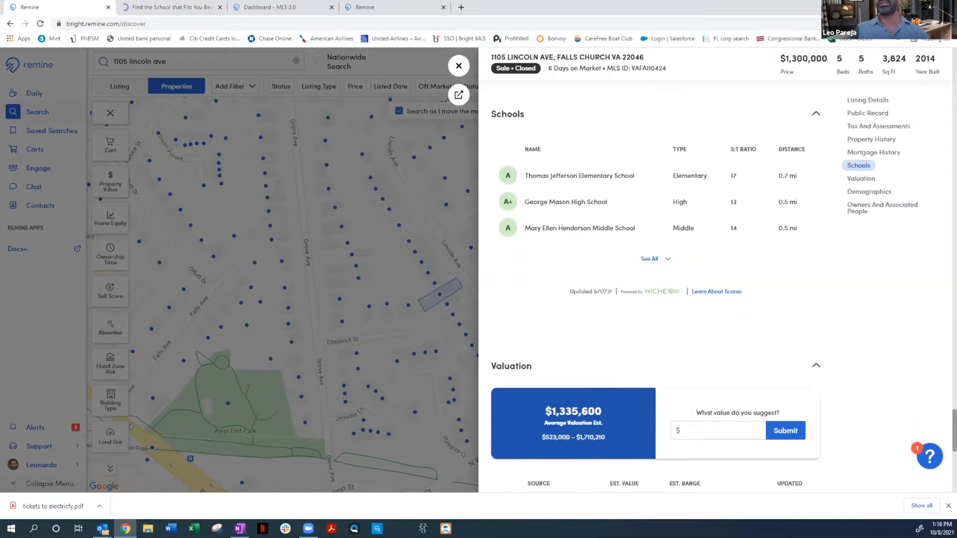
pyautogui.scroll(-5, 864, 394)
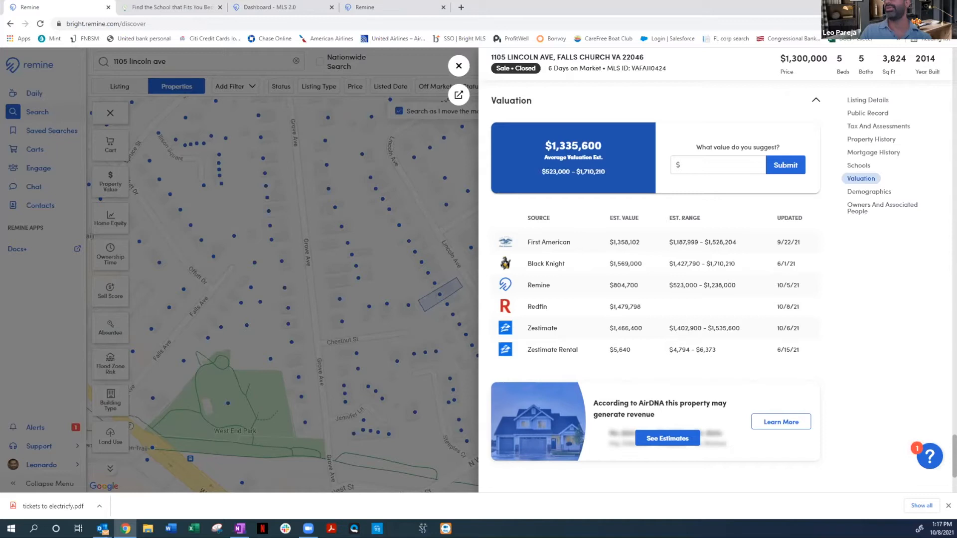
pyautogui.scroll(-3, 837, 357)
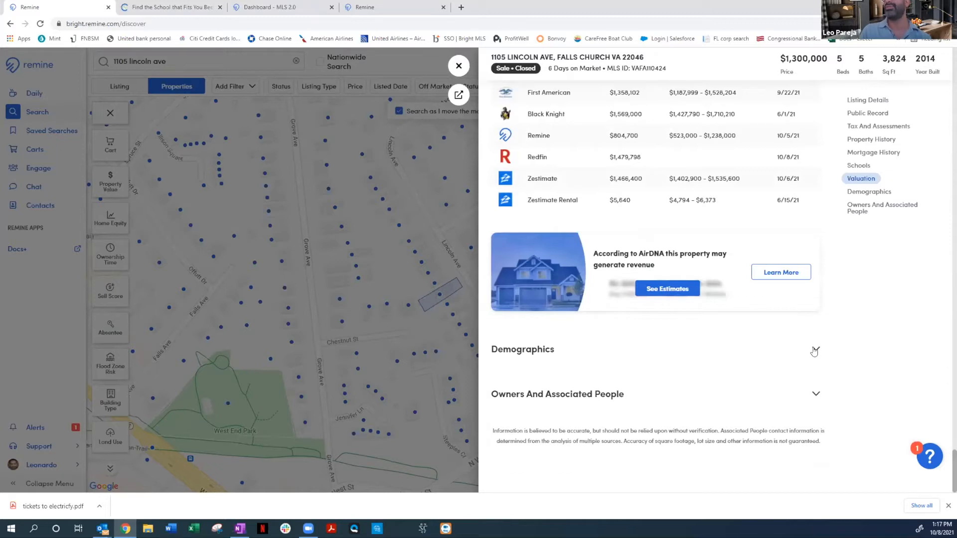
pyautogui.click(814, 350)
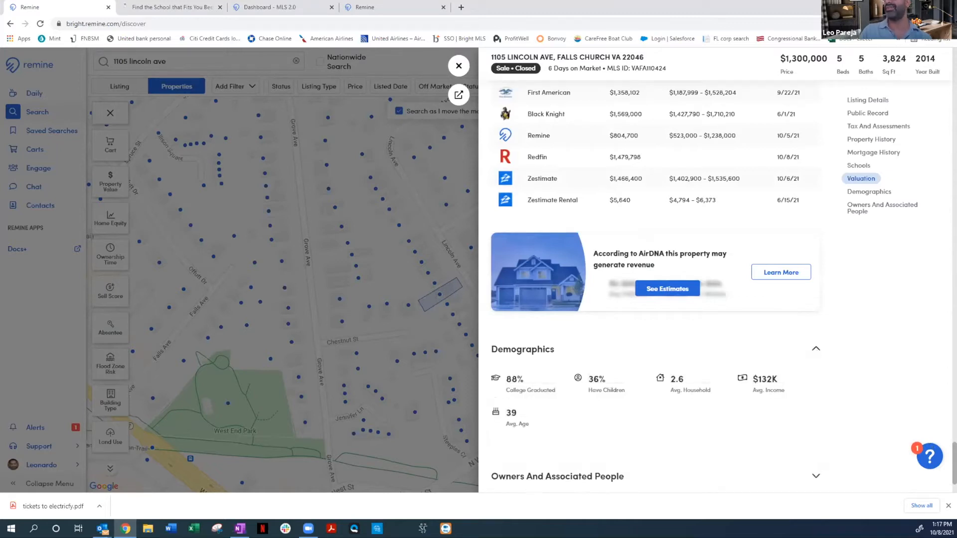
pyautogui.scroll(-2, 891, 421)
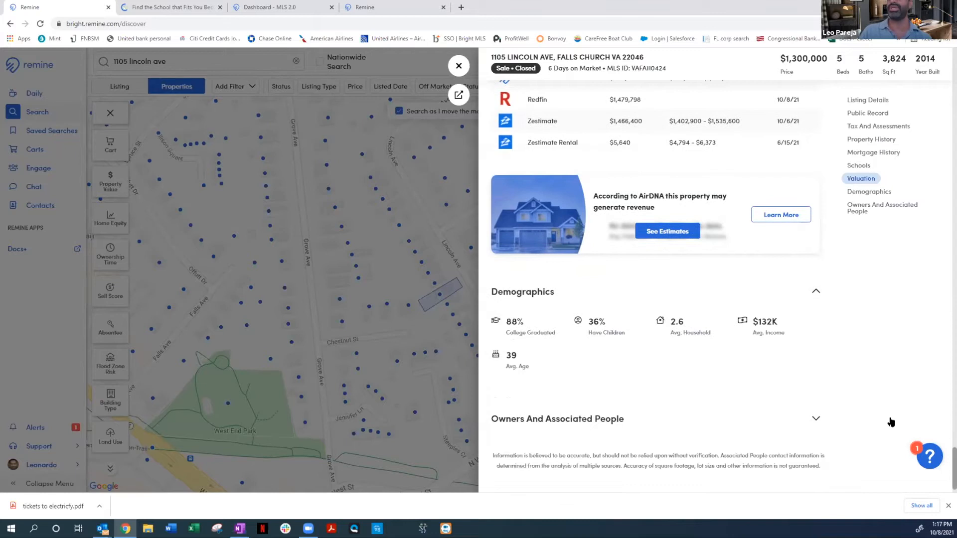
pyautogui.scroll(-1, 870, 383)
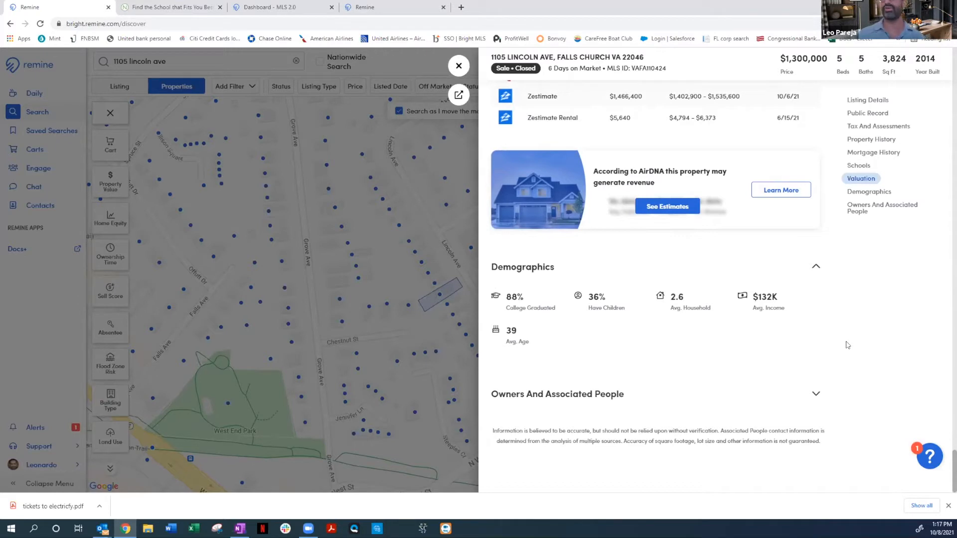
pyautogui.click(817, 270)
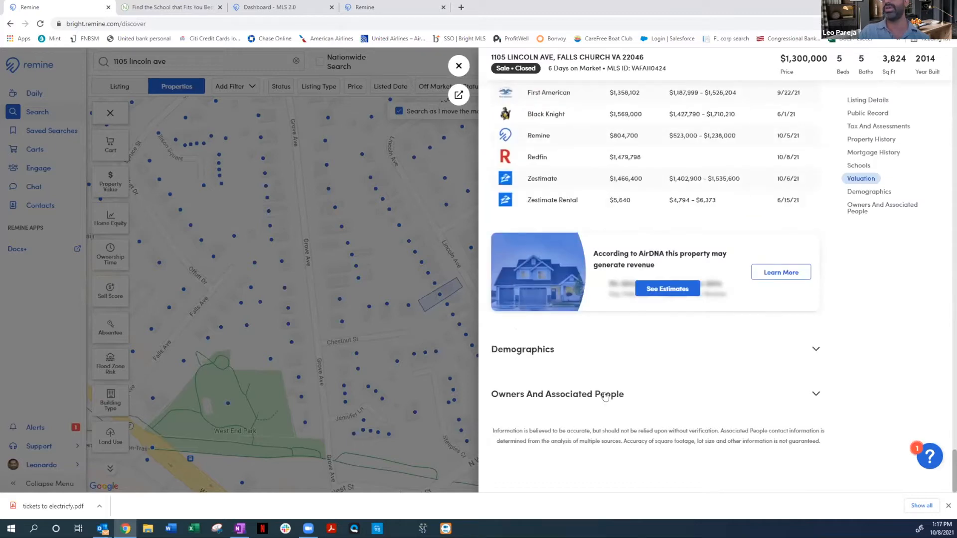
# Expand the Owners And Associated People section and check the owner's card with its Buy Score and contact information
pyautogui.click(817, 395)
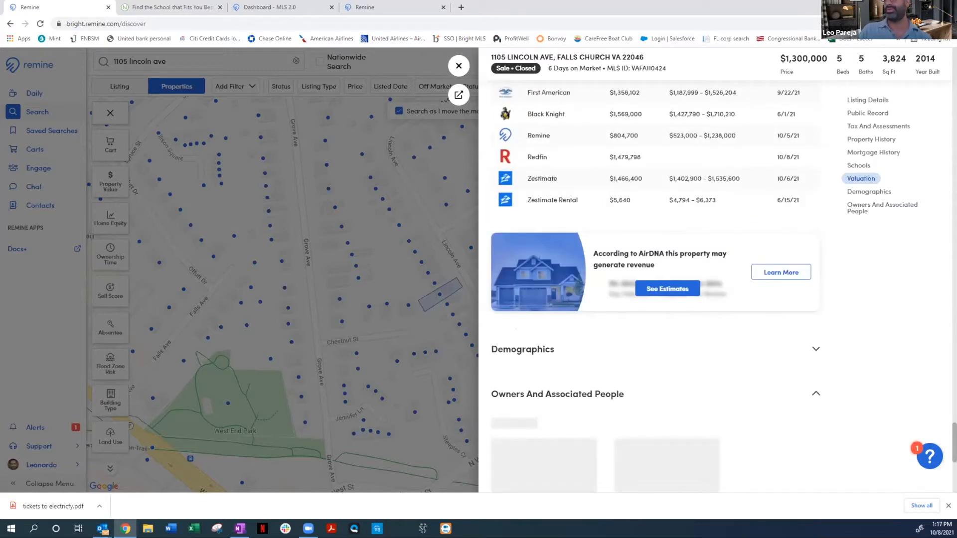
pyautogui.click(955, 417)
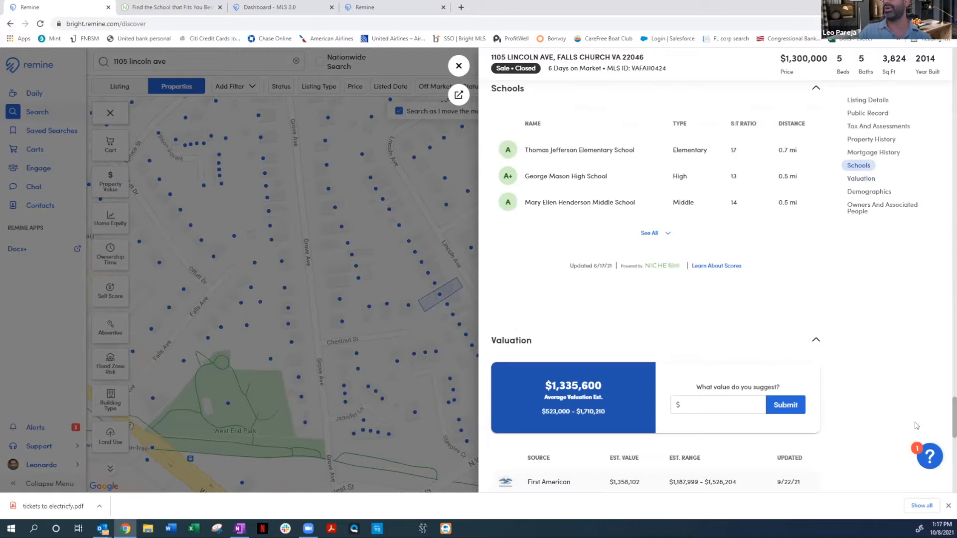
pyautogui.click(945, 474)
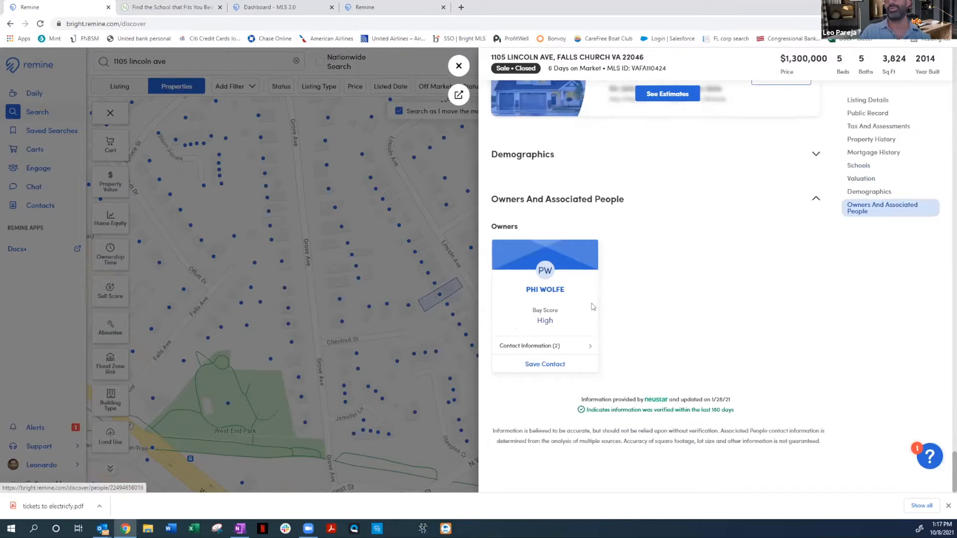
pyautogui.click(590, 348)
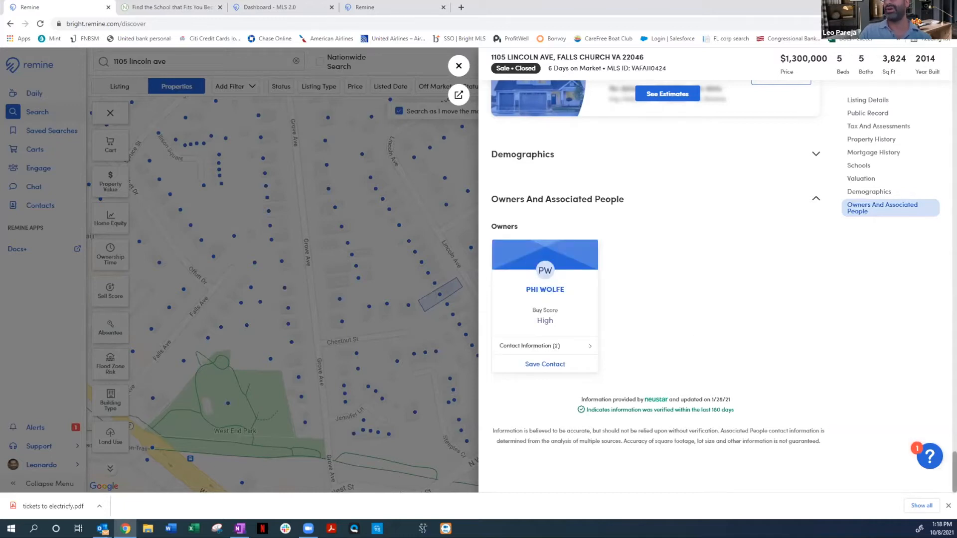
# Return to the property summary, view the email and link options for sharing this property, and close them without sending
pyautogui.scroll(2, 655, 269)
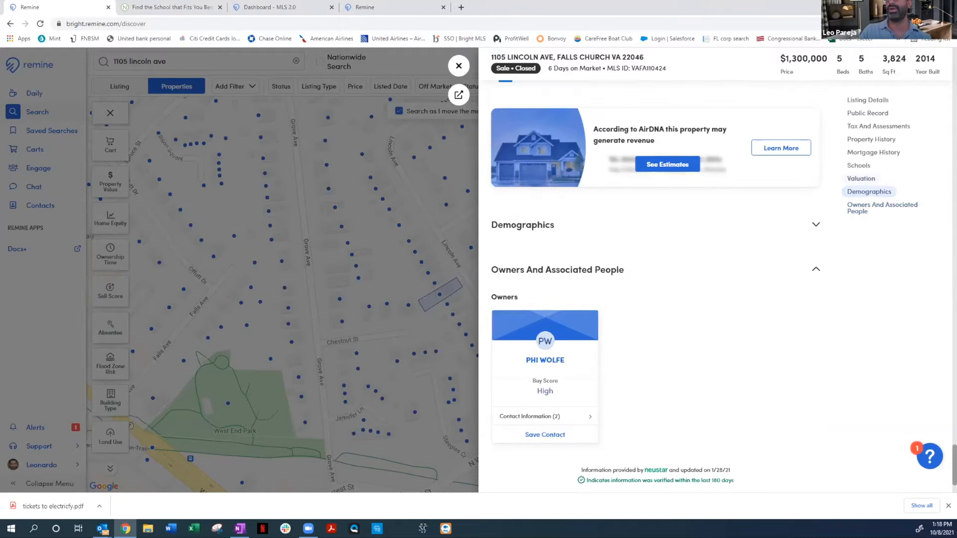
pyautogui.scroll(1, 655, 269)
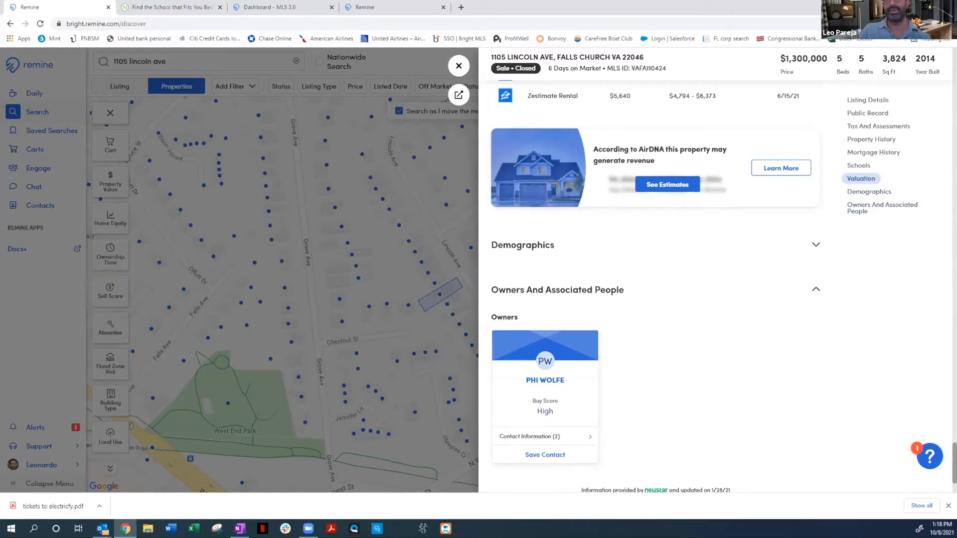
pyautogui.scroll(1, 655, 286)
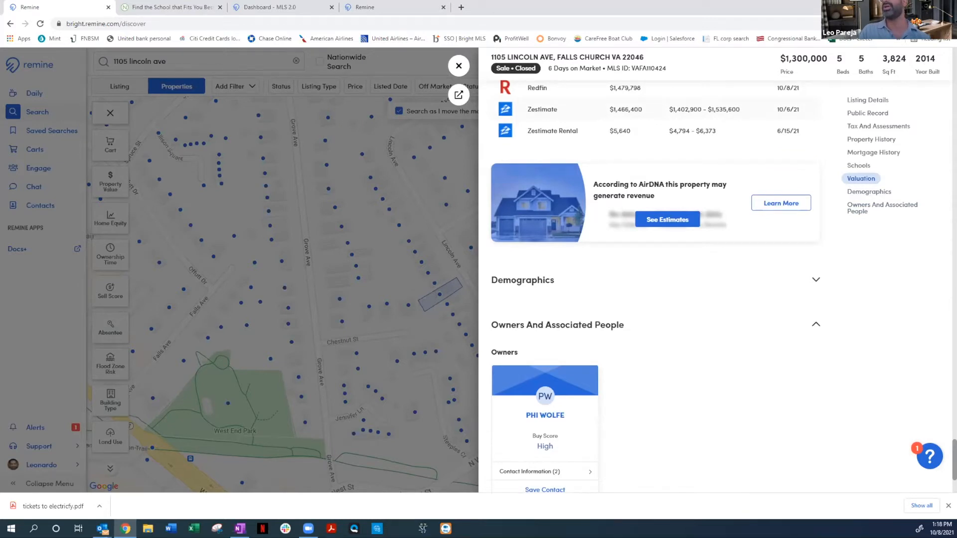
pyautogui.scroll(5, 655, 286)
pyautogui.scroll(2, 655, 286)
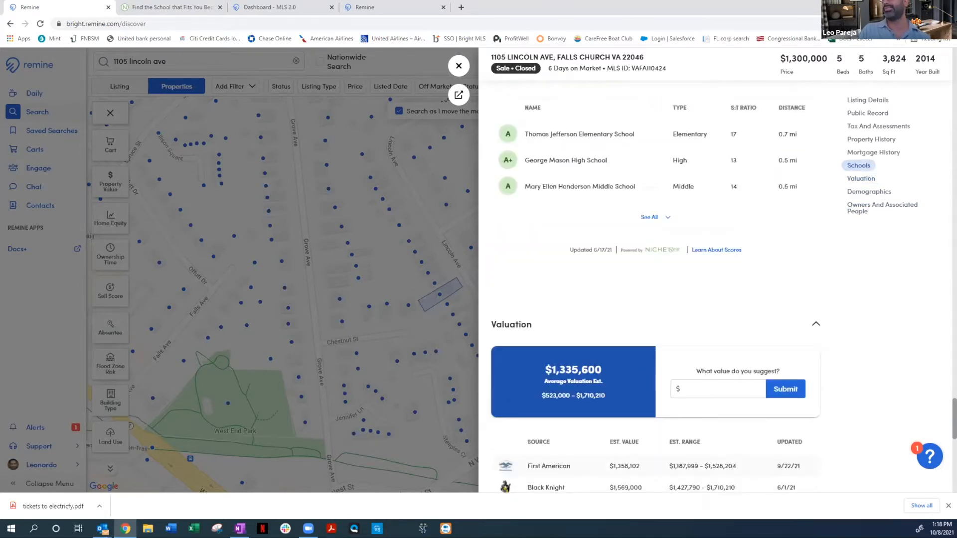
pyautogui.scroll(5, 655, 286)
pyautogui.scroll(4, 655, 286)
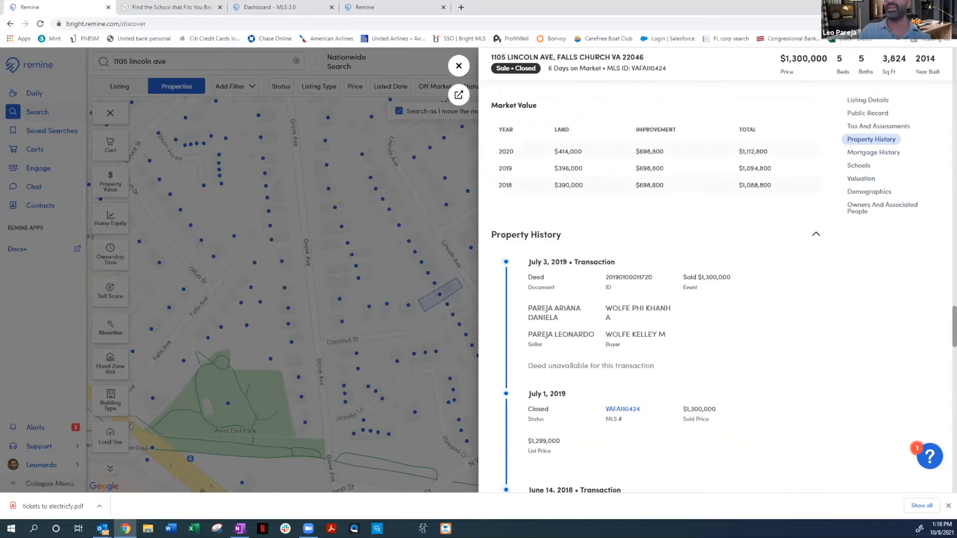
pyautogui.scroll(1, 655, 286)
pyautogui.scroll(5, 655, 286)
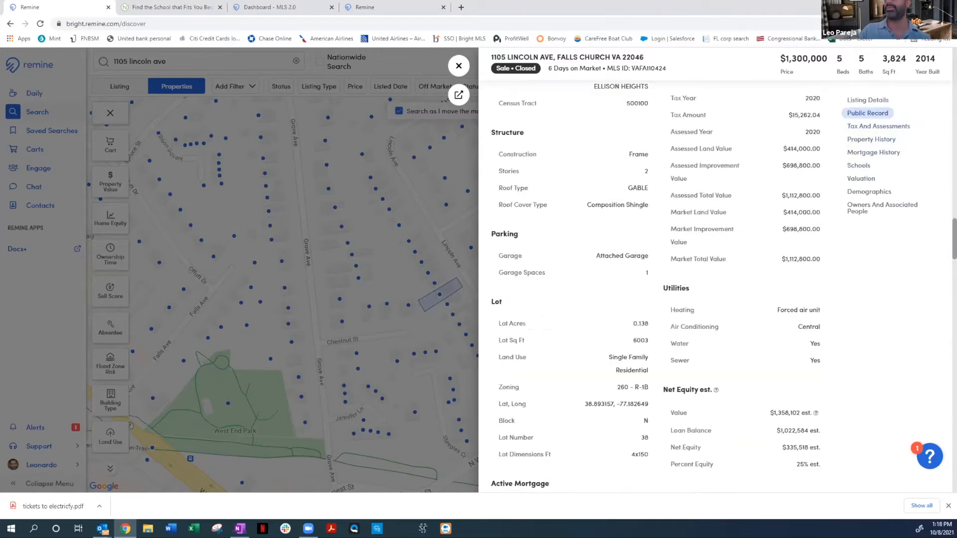
pyautogui.scroll(5, 655, 286)
pyautogui.scroll(5, 655, 286)
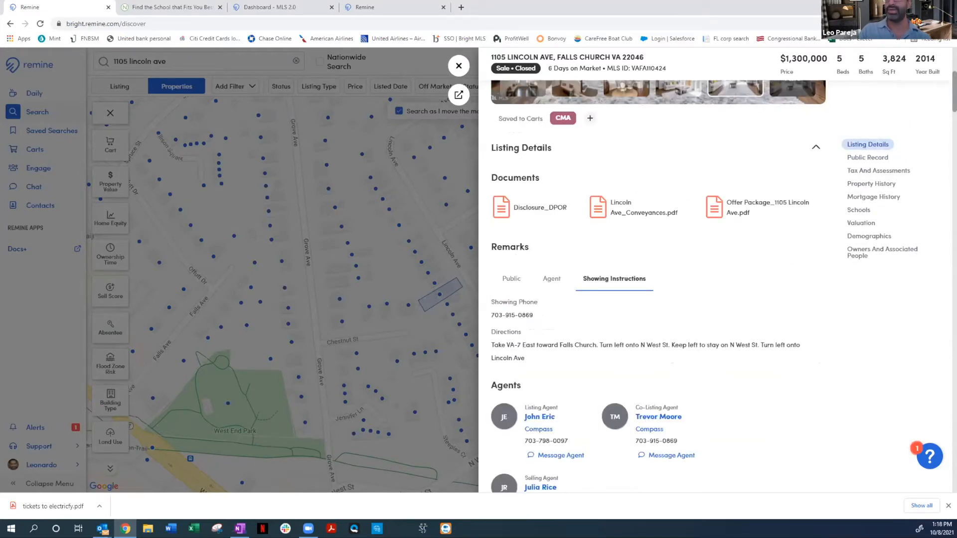
pyautogui.scroll(3, 655, 286)
pyautogui.scroll(3, 655, 286)
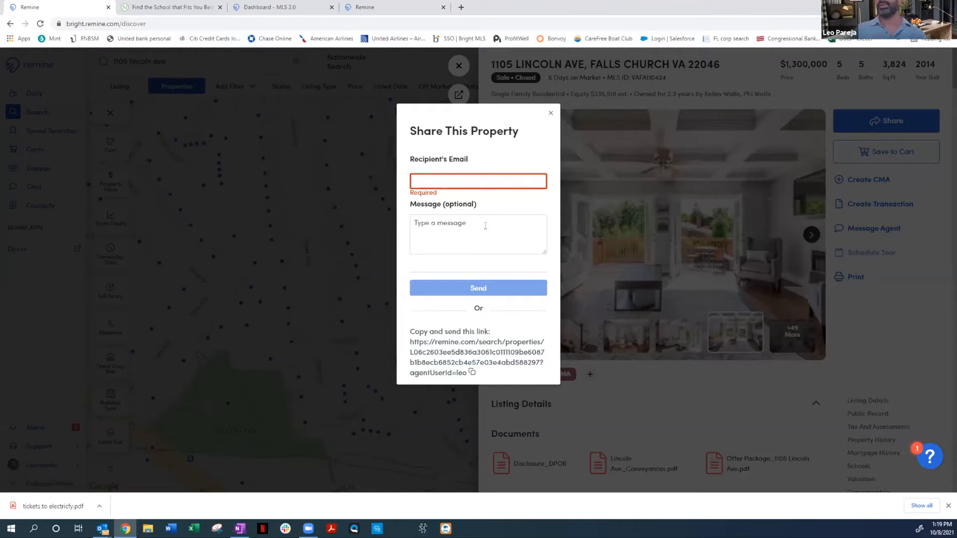
pyautogui.click(467, 339)
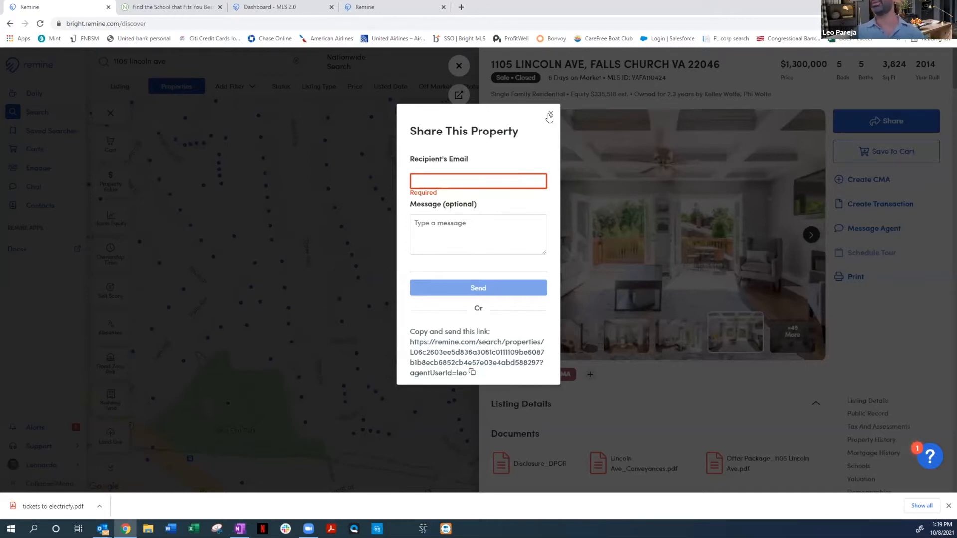
pyautogui.click(550, 115)
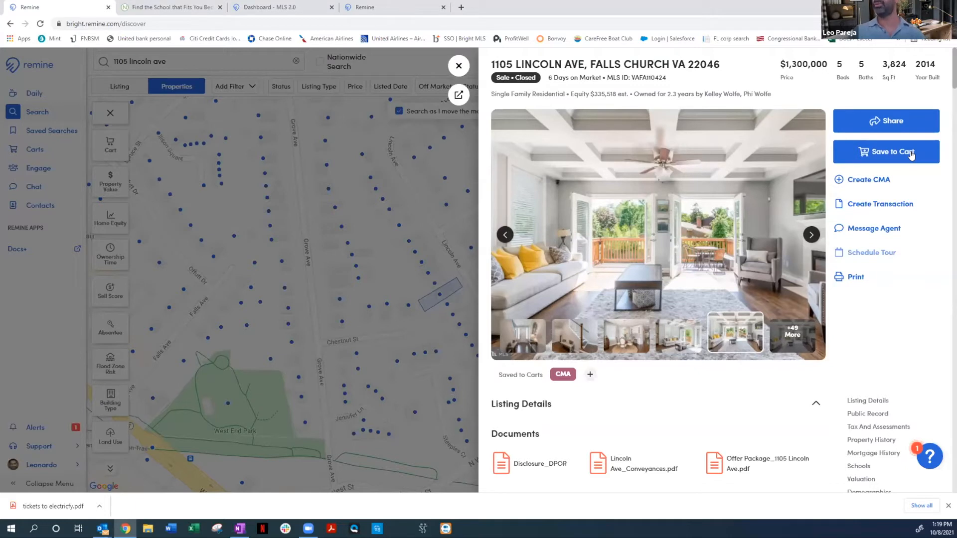
# Create a Remine CMA 360 for the property, search comparables with the preset criteria and save the resulting list
pyautogui.click(880, 184)
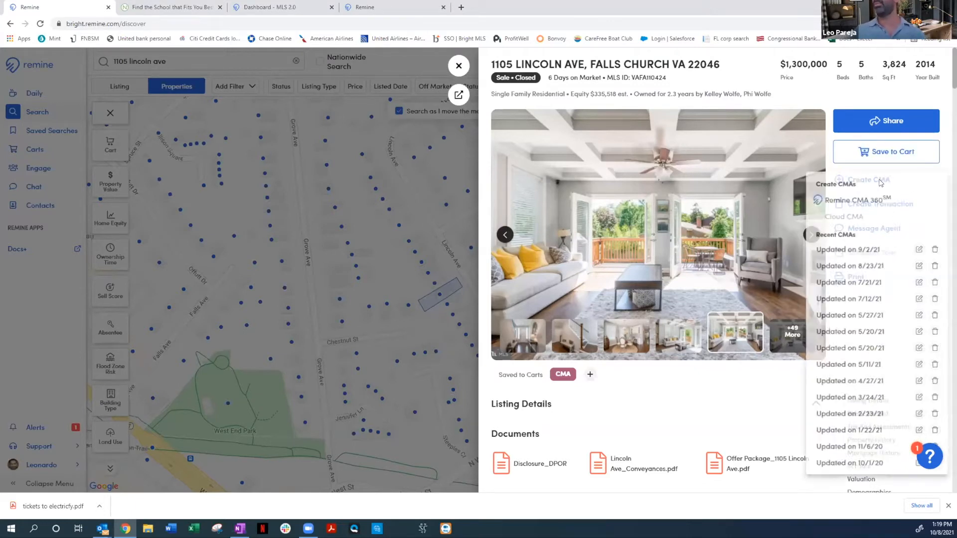
pyautogui.click(858, 201)
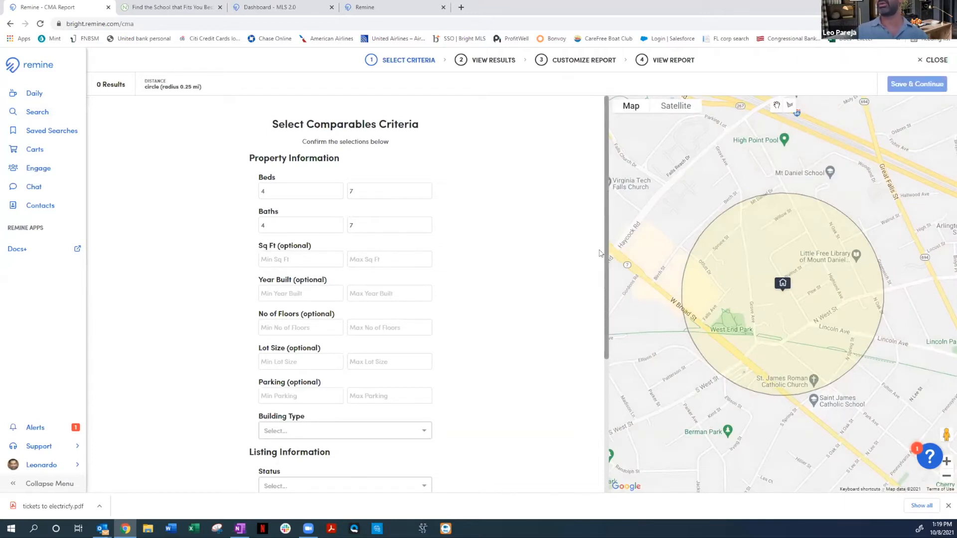
pyautogui.scroll(-2, 603, 259)
pyautogui.scroll(-2, 602, 351)
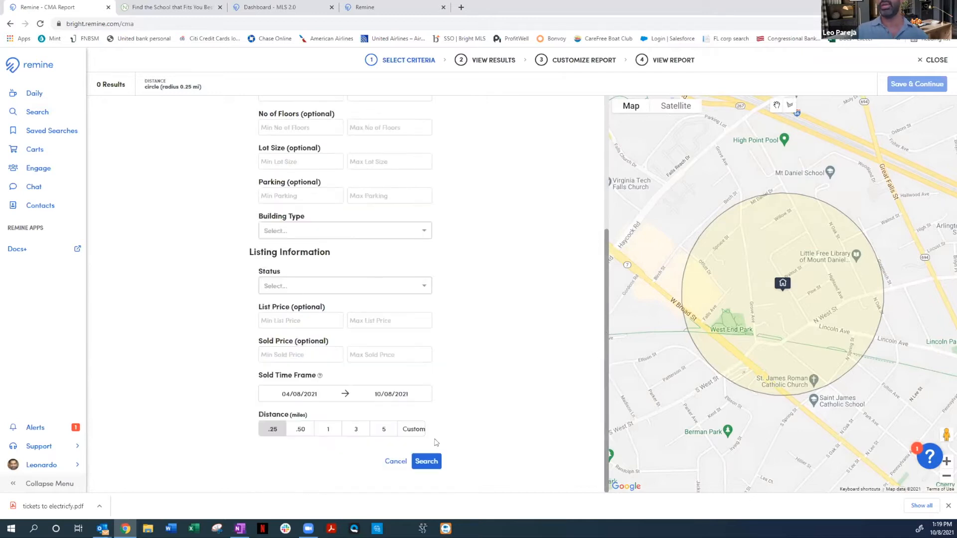
pyautogui.click(427, 460)
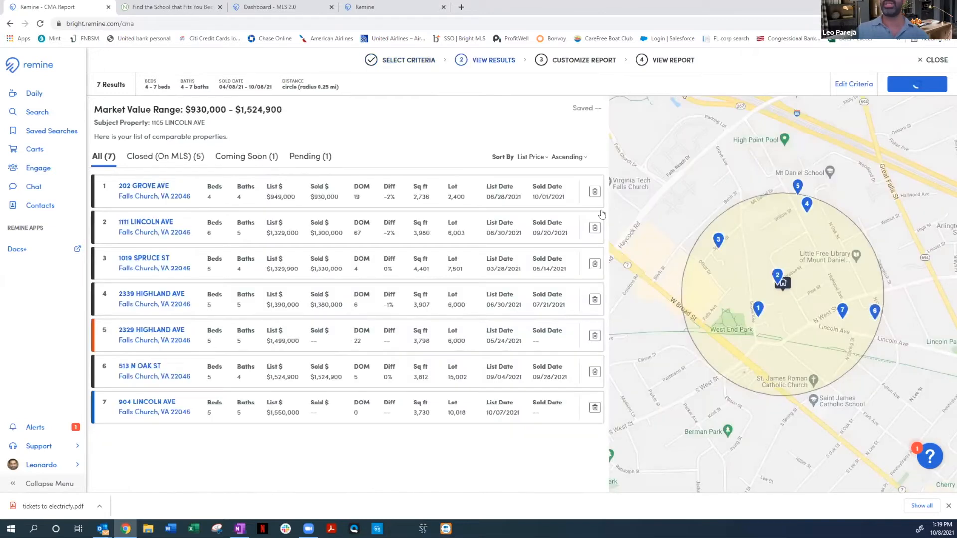
pyautogui.click(908, 87)
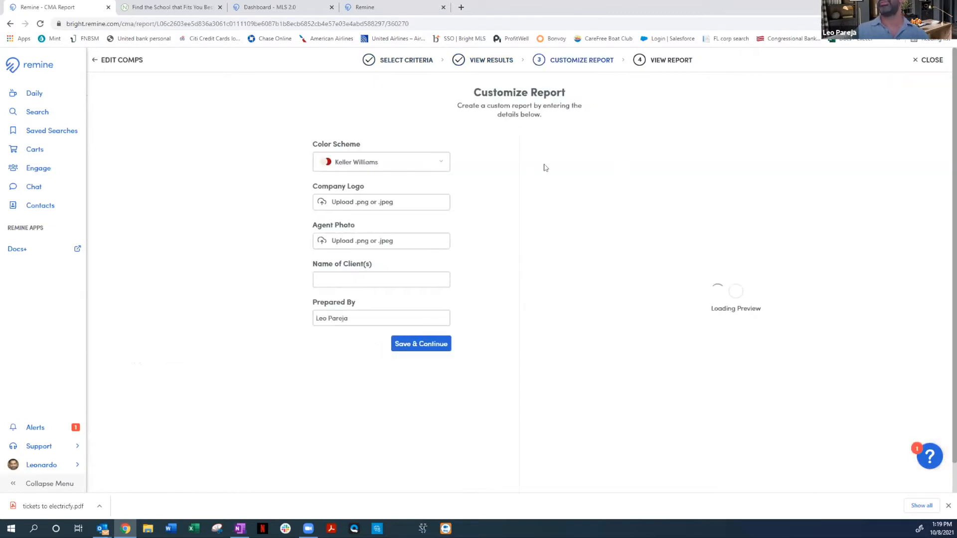
# Browse the available report color schemes, keep Keller Williams and save the customization to generate the CMA report
pyautogui.click(438, 162)
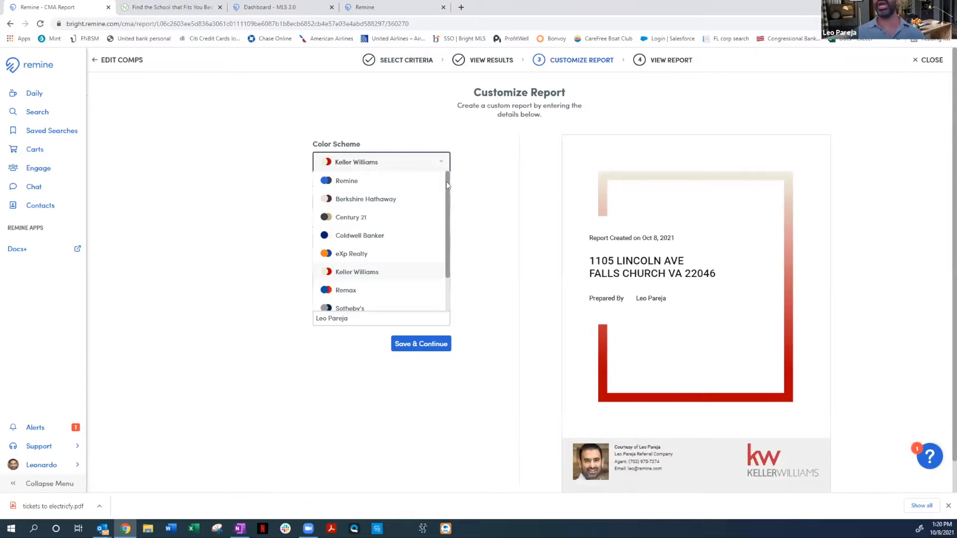
pyautogui.scroll(-2, 438, 243)
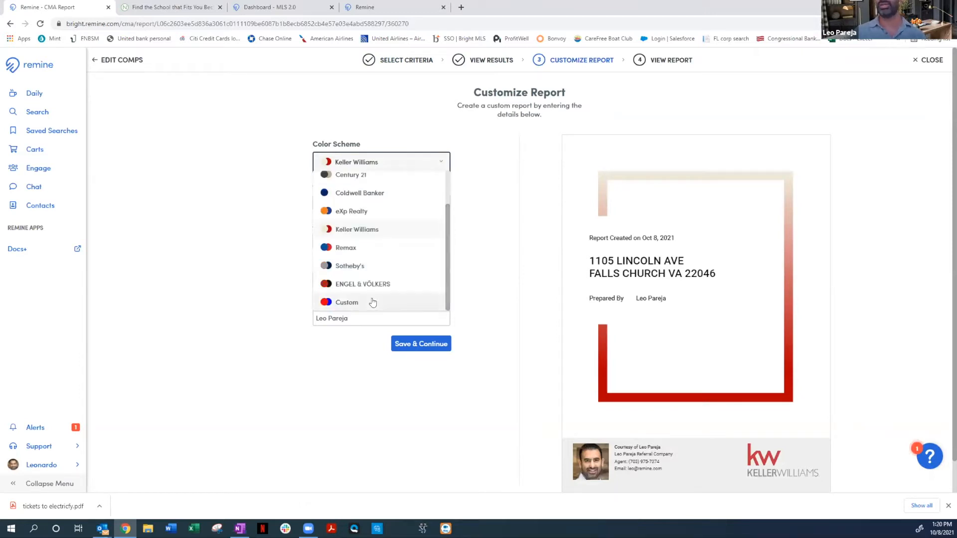
pyautogui.click(480, 311)
pyautogui.click(432, 344)
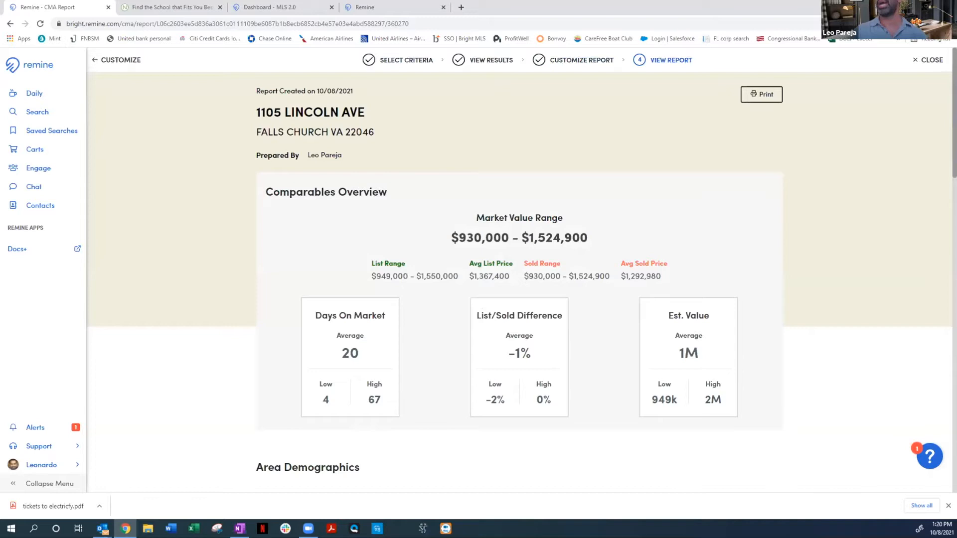
# Review the Comparable Properties section of the generated CMA report
pyautogui.scroll(-5, 932, 203)
pyautogui.scroll(-8, 932, 203)
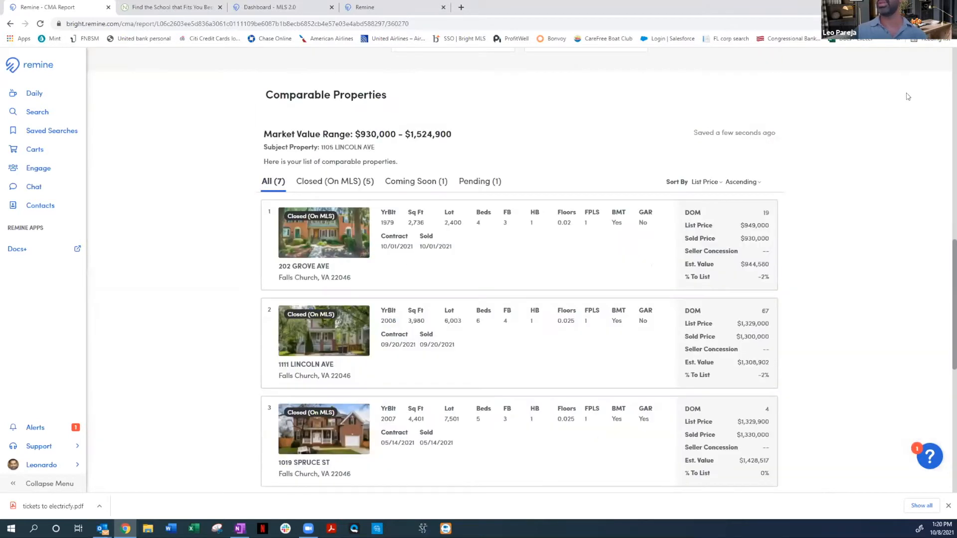
pyautogui.scroll(13, 798, 89)
# Export the CMA report as a PDF with images and valuations included, and open the downloaded file to view its pages
pyautogui.click(761, 94)
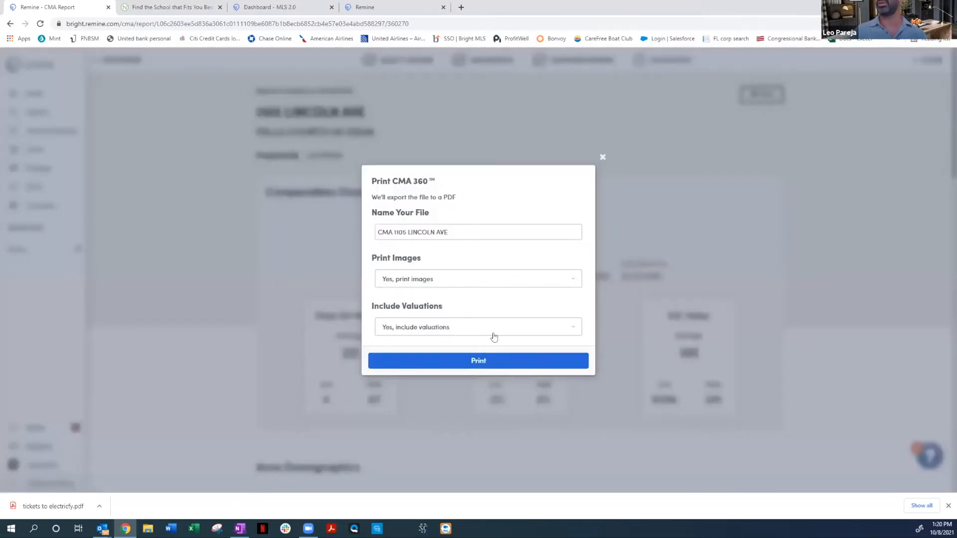
pyautogui.click(482, 364)
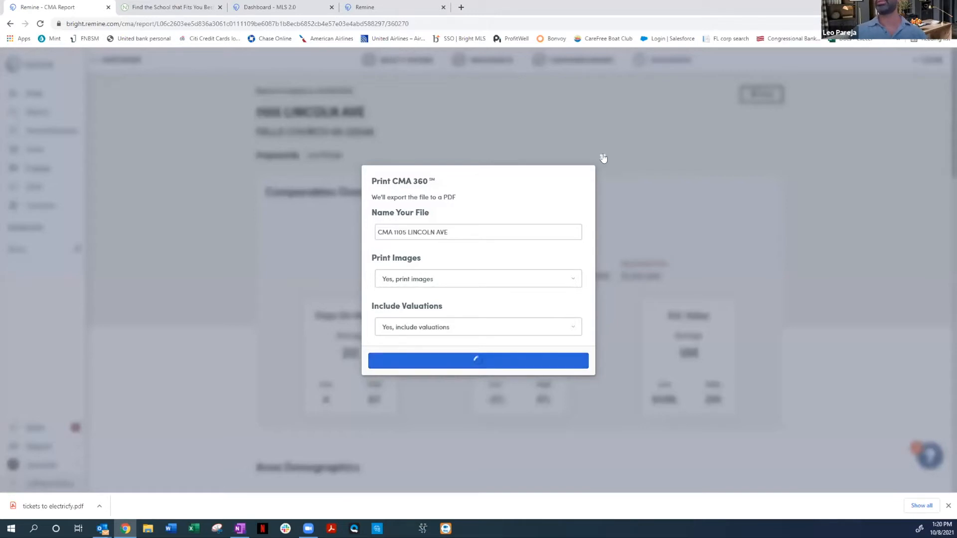
pyautogui.click(41, 25)
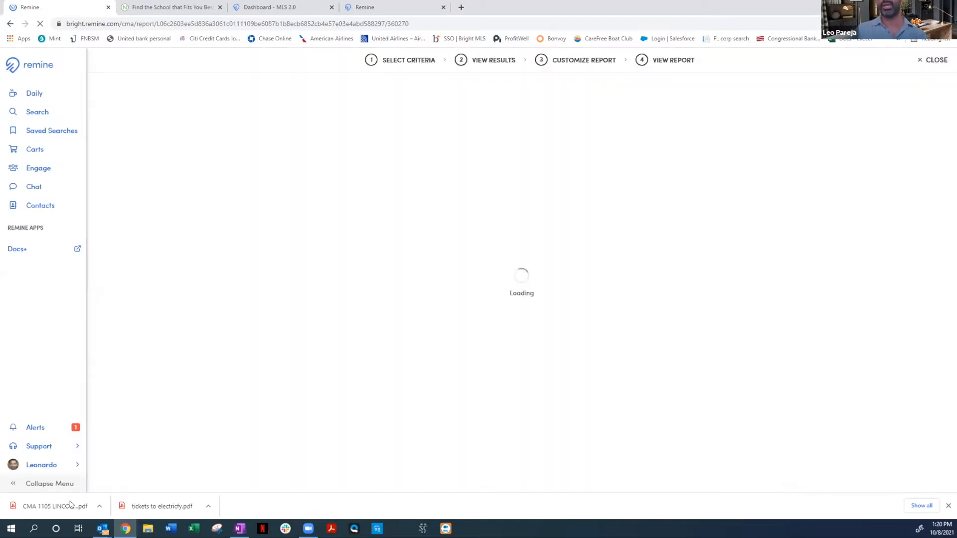
pyautogui.click(69, 505)
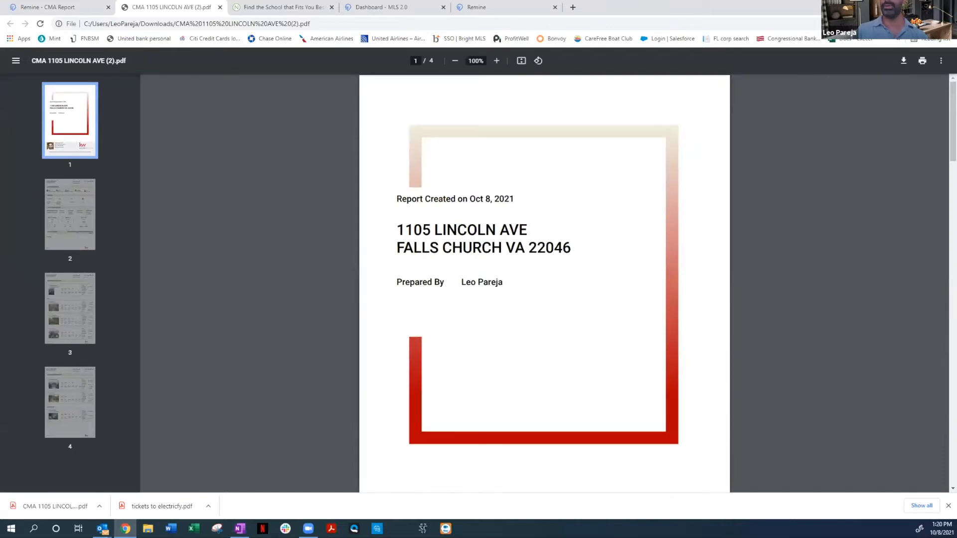
pyautogui.scroll(-4, 545, 283)
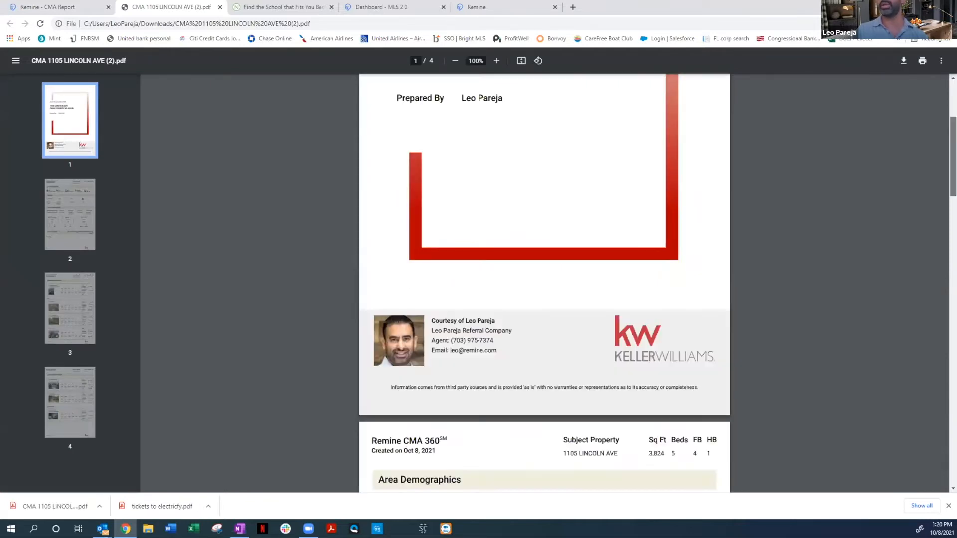
# Finish viewing the exported PDF, return to the CMA results in Remine and close the CMA to get back to the property page
pyautogui.scroll(-3, 545, 283)
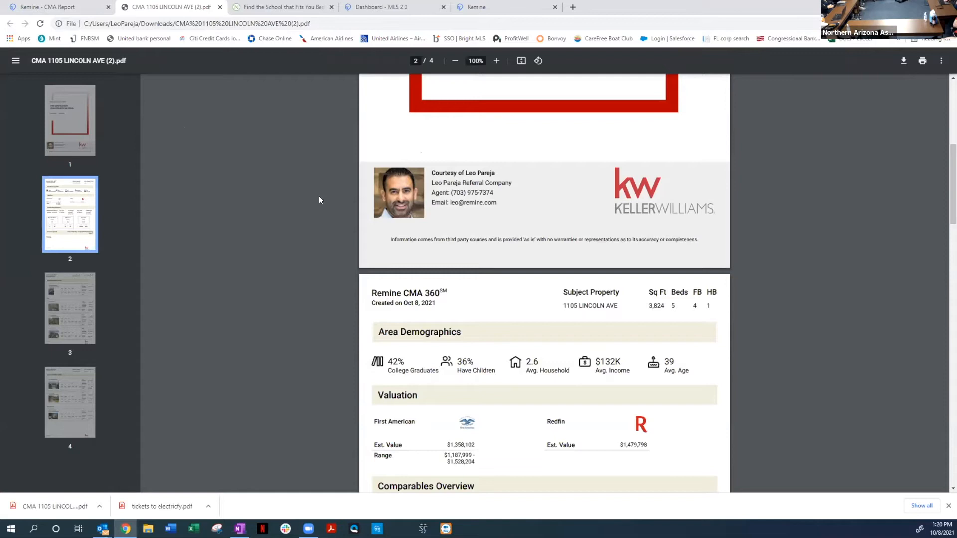
pyautogui.click(85, 7)
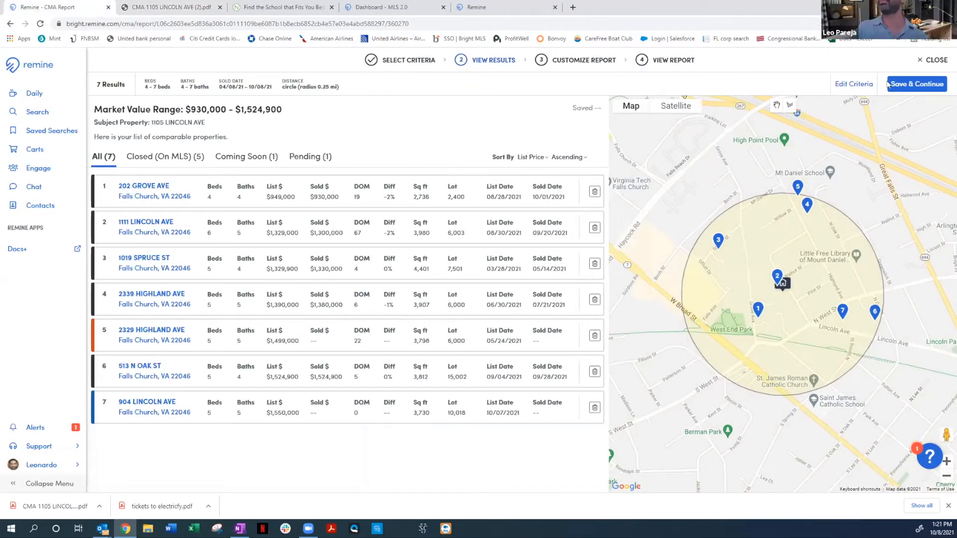
pyautogui.click(926, 61)
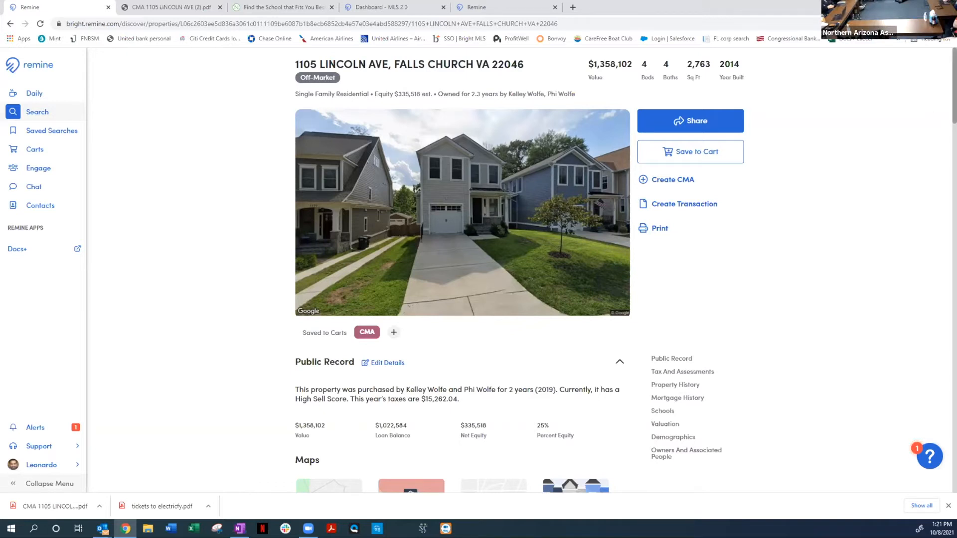
# Review the property's Valuation section, highlighting the Zestimate range and the Zestimate Rental value, and return to the start of the page
pyautogui.scroll(-1, 953, 84)
pyautogui.moveTo(954, 85); pyautogui.dragTo(954, 416)
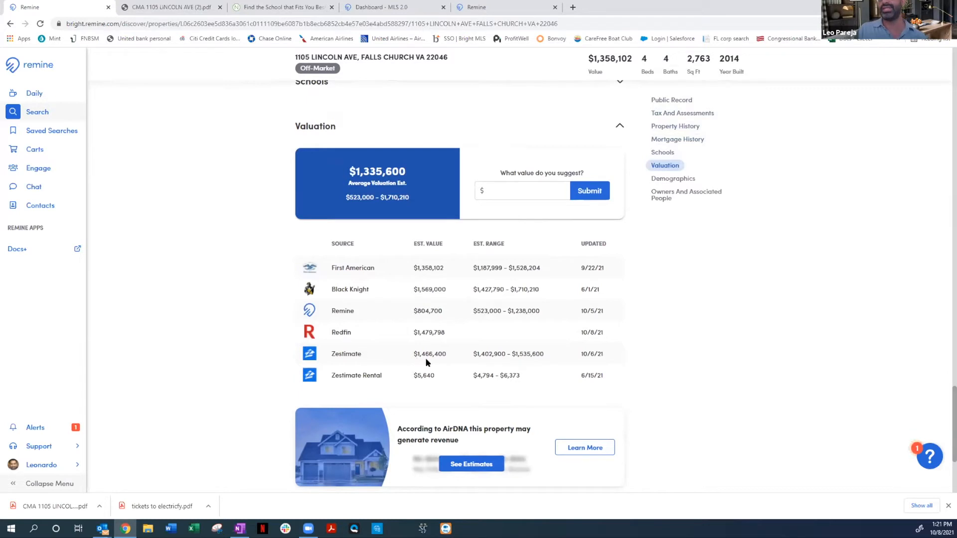
pyautogui.moveTo(414, 354); pyautogui.dragTo(540, 359)
pyautogui.click(514, 354)
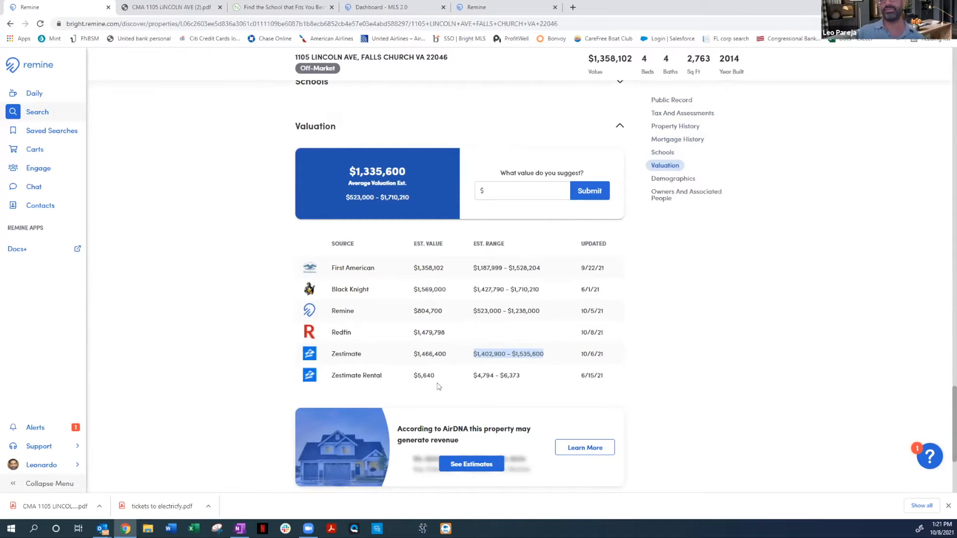
pyautogui.moveTo(416, 374); pyautogui.dragTo(433, 377)
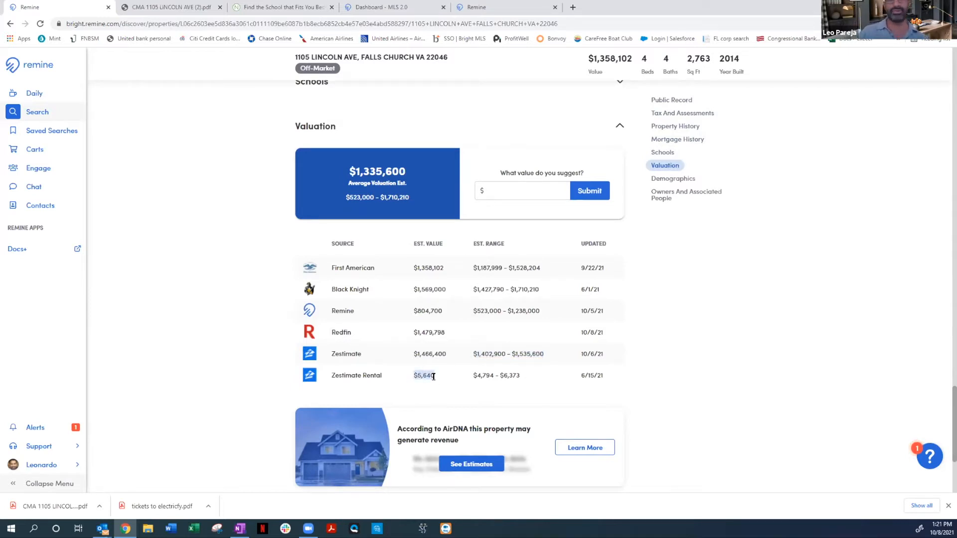
pyautogui.click(586, 385)
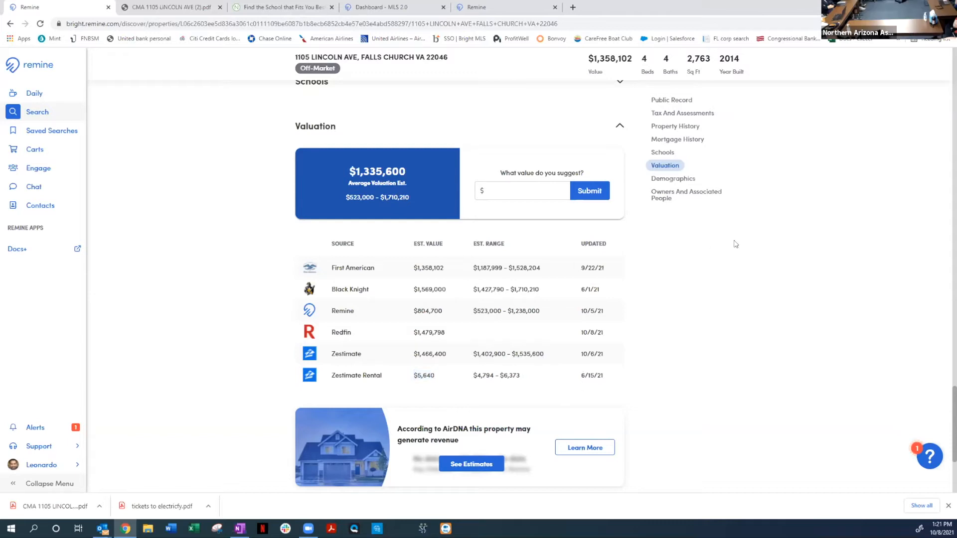
pyautogui.scroll(15, 932, 133)
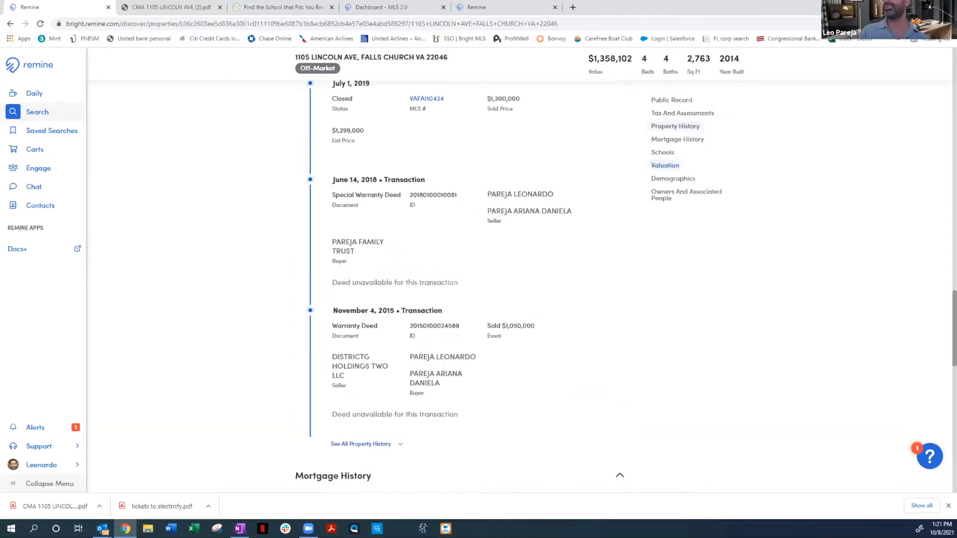
pyautogui.scroll(10, 932, 133)
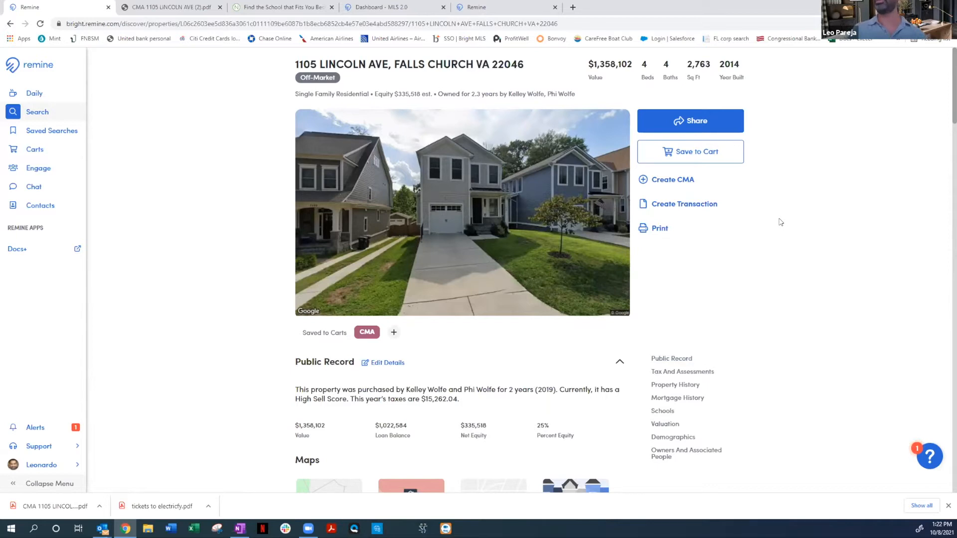
# Open the property search map and show a wider area around Lincoln Ave
pyautogui.click(50, 119)
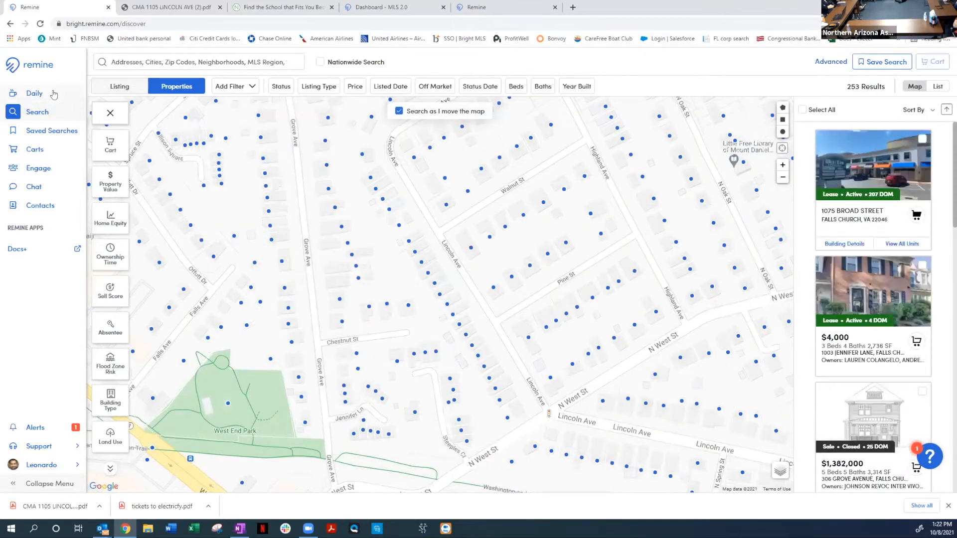
pyautogui.click(54, 95)
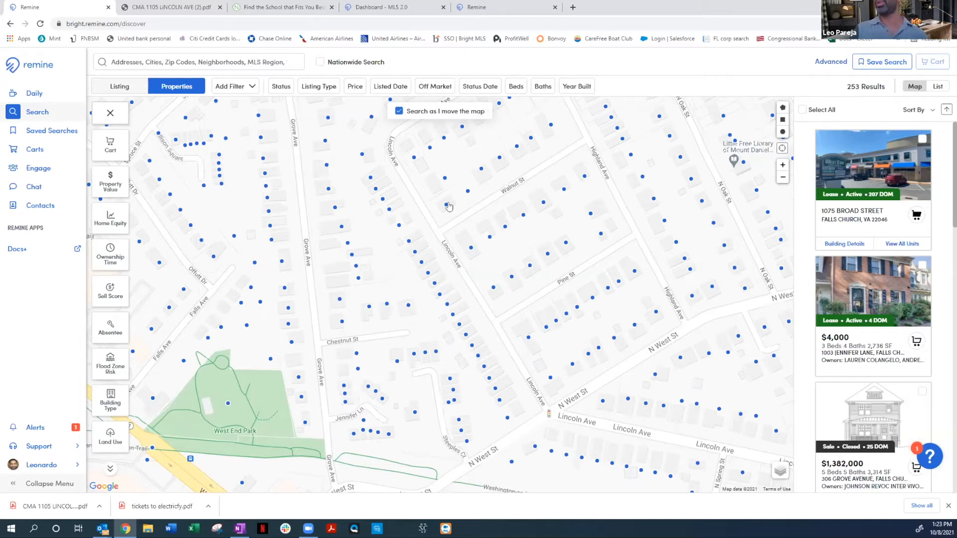
pyautogui.click(783, 178)
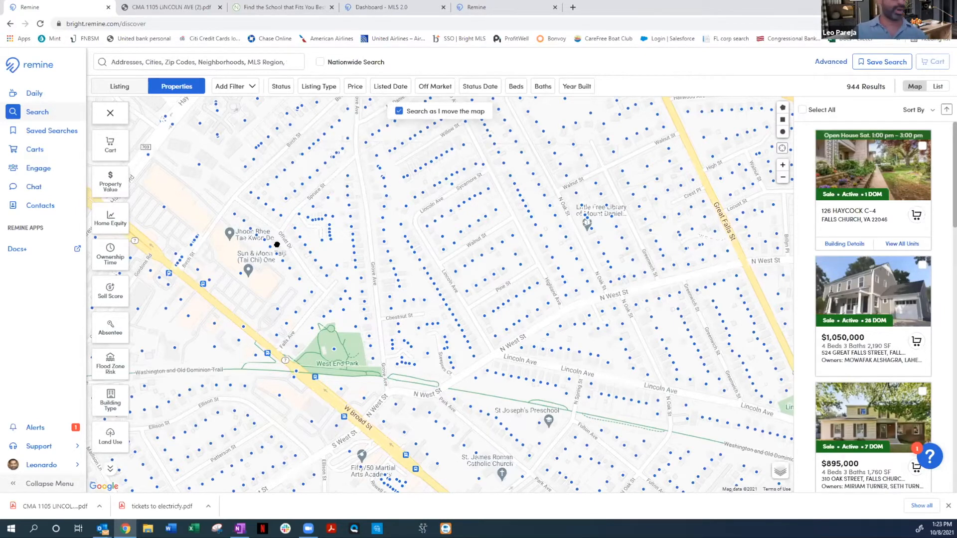
pyautogui.moveTo(277, 245); pyautogui.dragTo(217, 266)
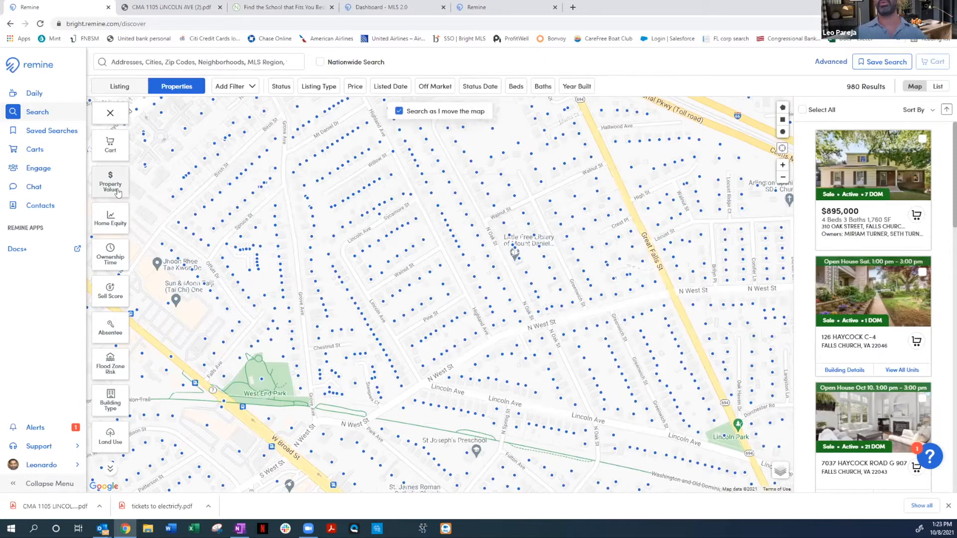
# Examine the map's Property Value, Home Equity, Ownership Time, Sell Score and Absentee shading in turn, and look through the remaining data layers
pyautogui.click(117, 193)
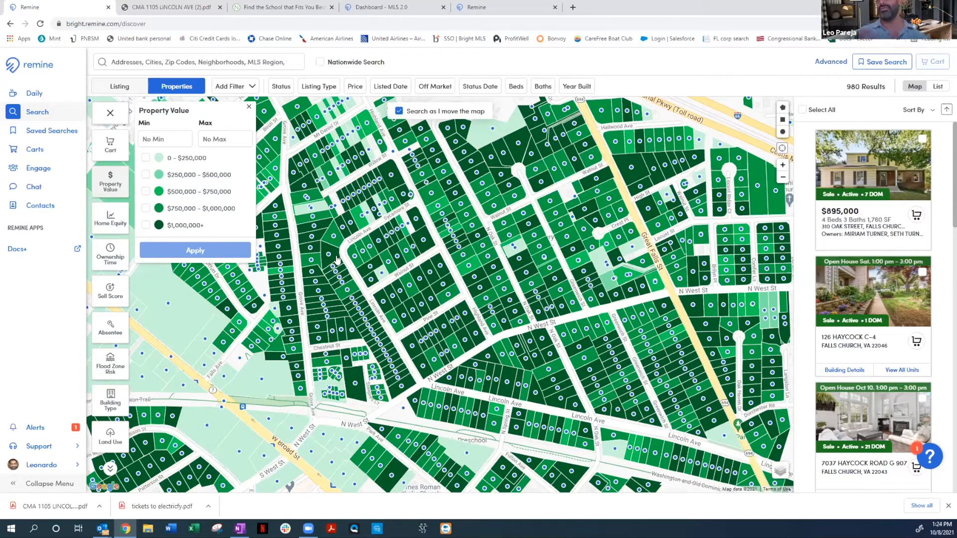
pyautogui.click(108, 219)
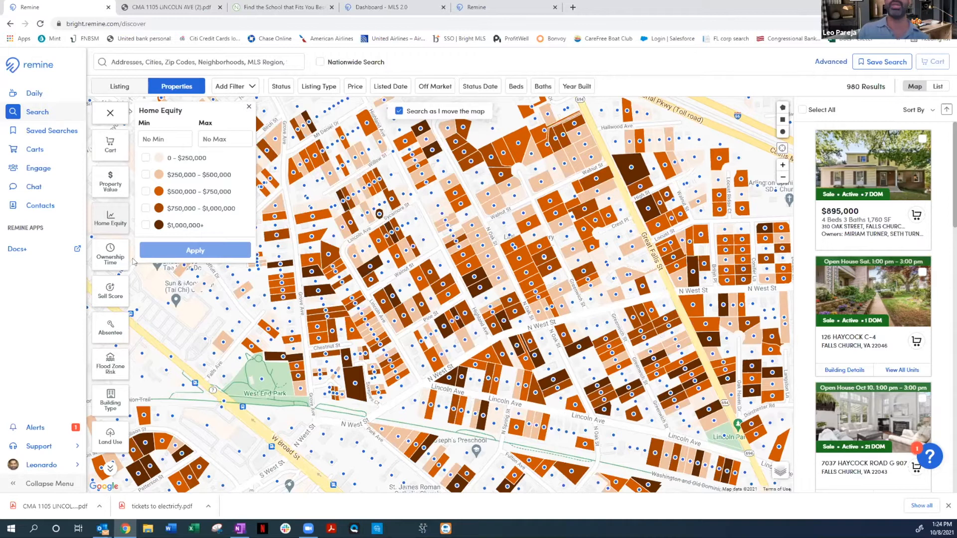
pyautogui.click(110, 259)
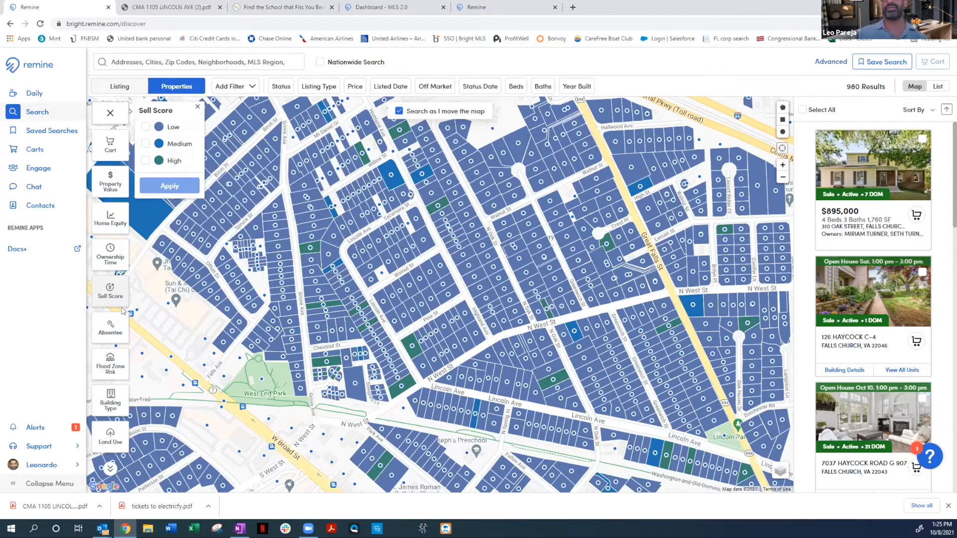
pyautogui.click(110, 332)
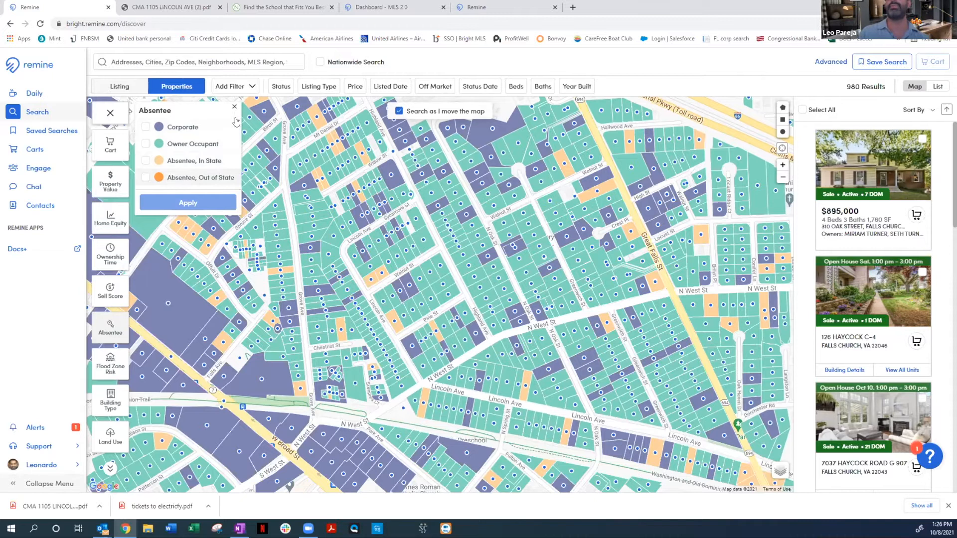
pyautogui.click(110, 469)
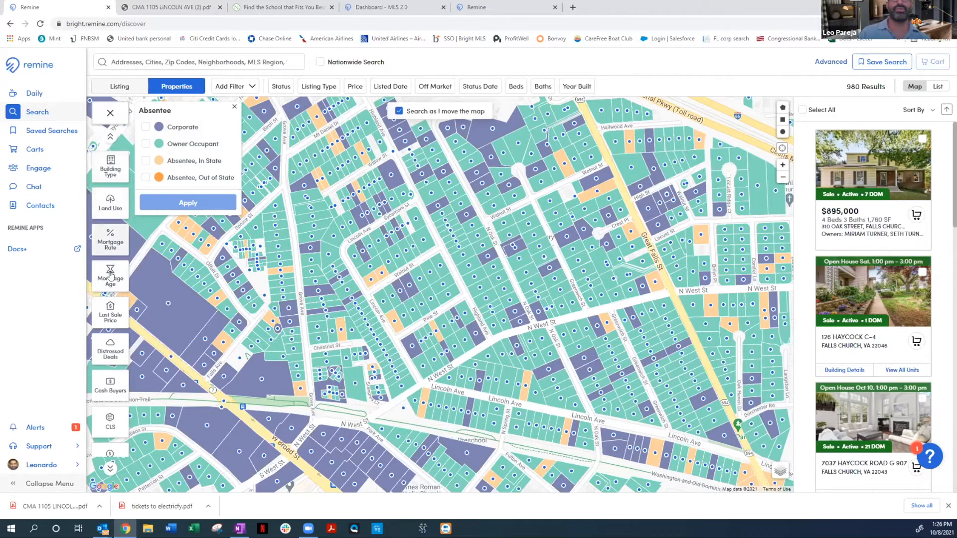
pyautogui.click(110, 137)
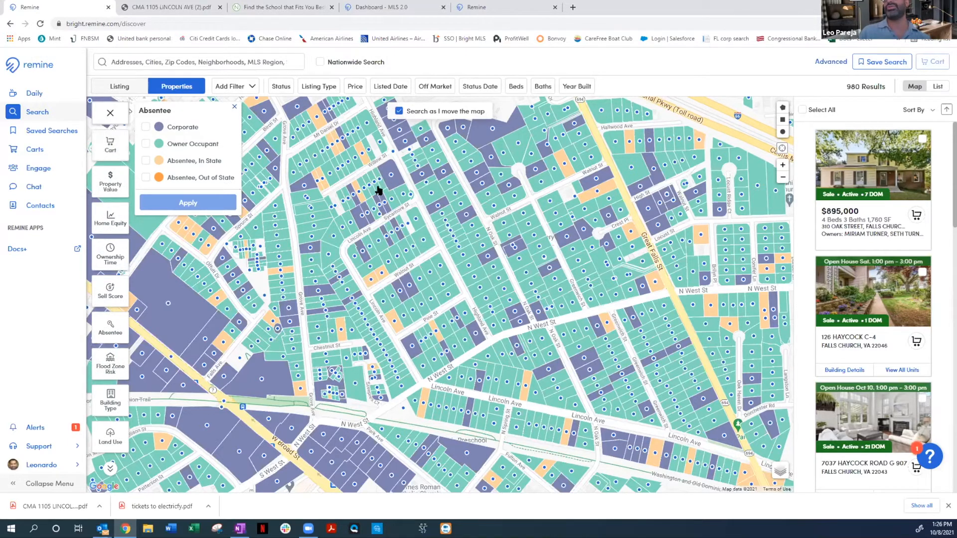
# Draw a polygon search area bounded by N West St and Williamsburg Blvd, Custis Memorial Pkwy and Great Falls St
pyautogui.moveTo(604, 138); pyautogui.dragTo(259, 230)
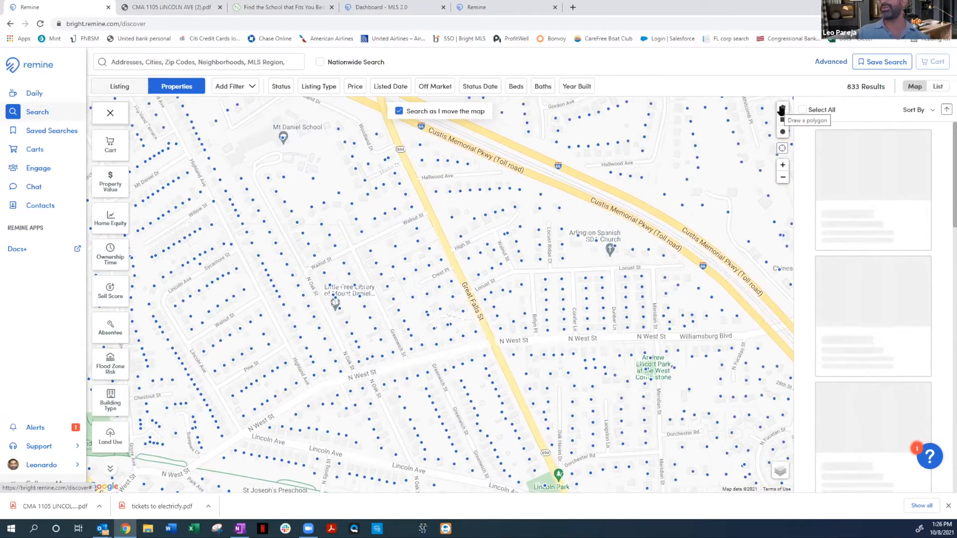
pyautogui.click(783, 108)
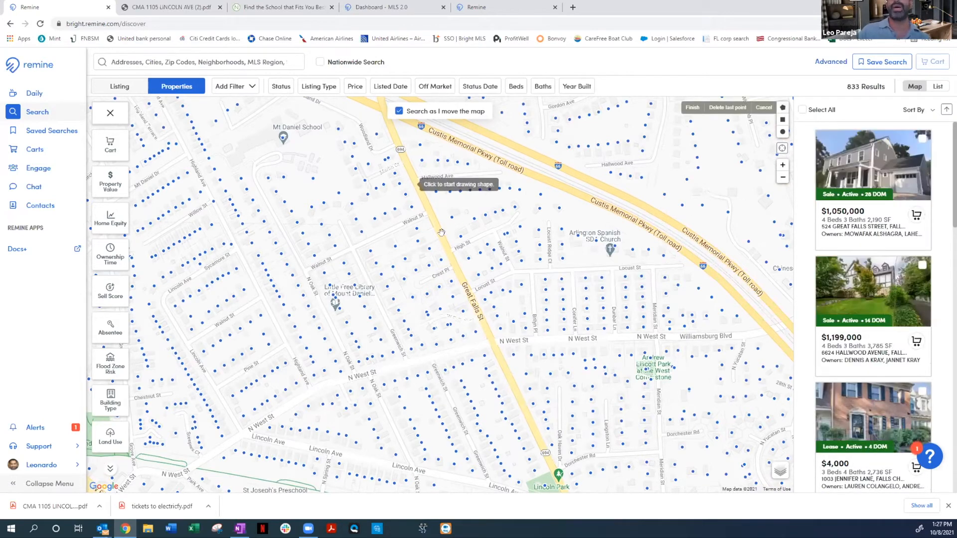
pyautogui.click(493, 341)
pyautogui.click(766, 331)
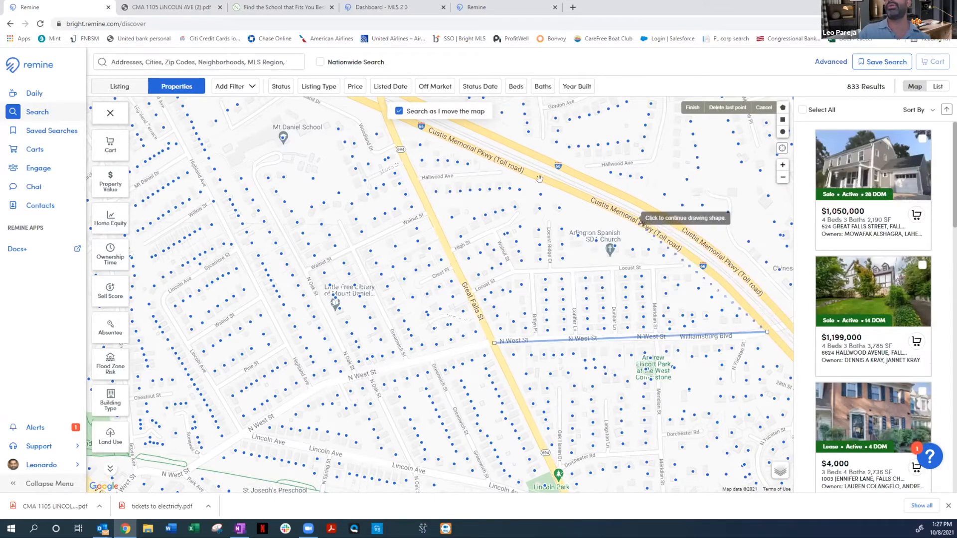
pyautogui.click(632, 218)
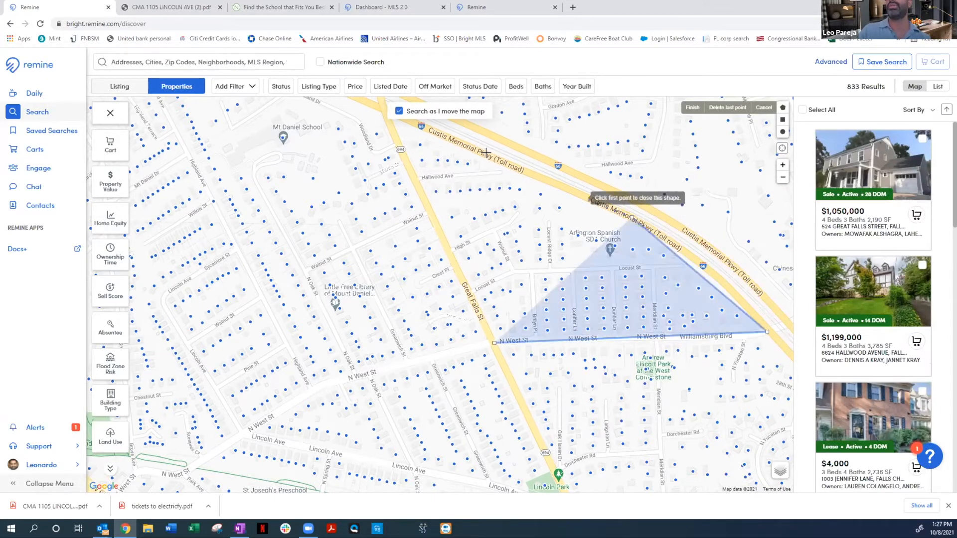
pyautogui.click(389, 128)
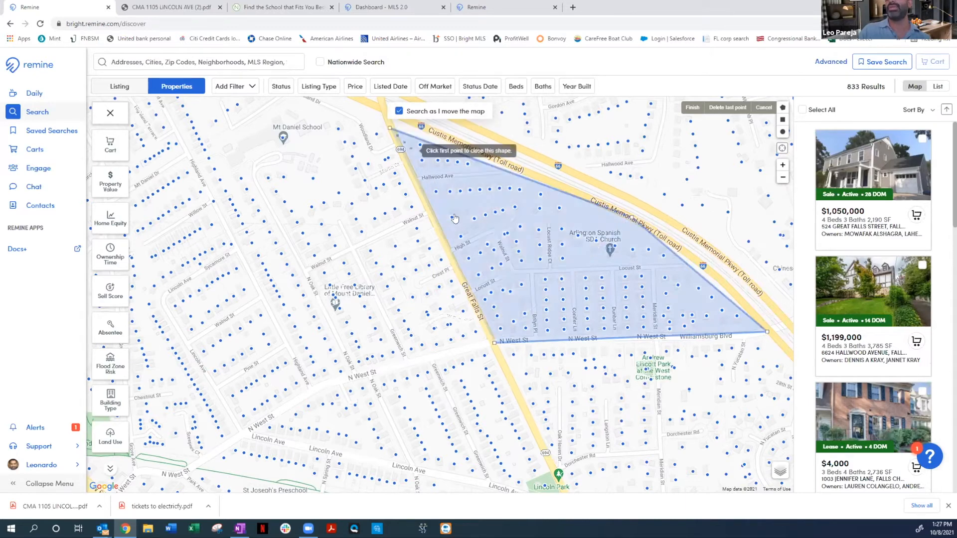
pyautogui.click(494, 344)
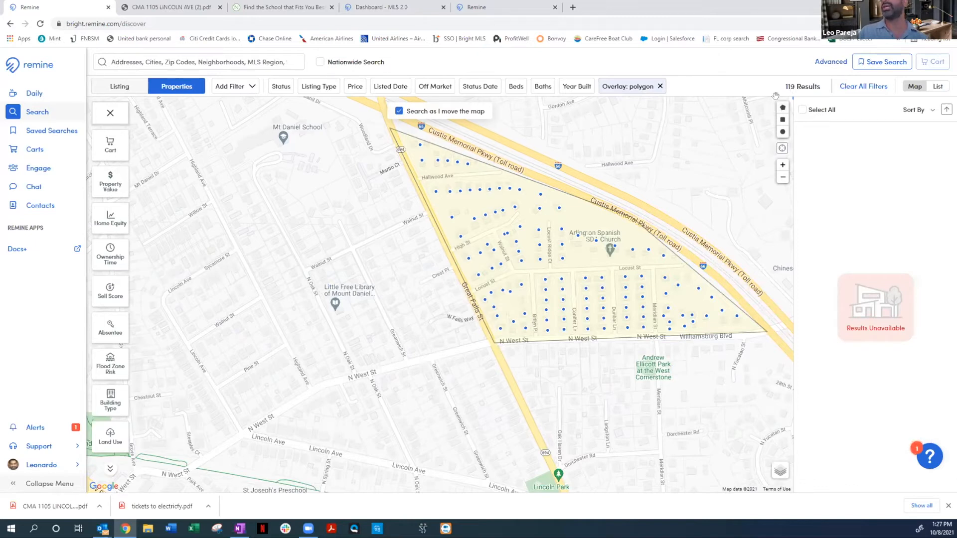
# Filter the polygon's properties to a minimum Ownership Time of 10 years and to Owner Occupant in the Absentee filter
pyautogui.click(111, 256)
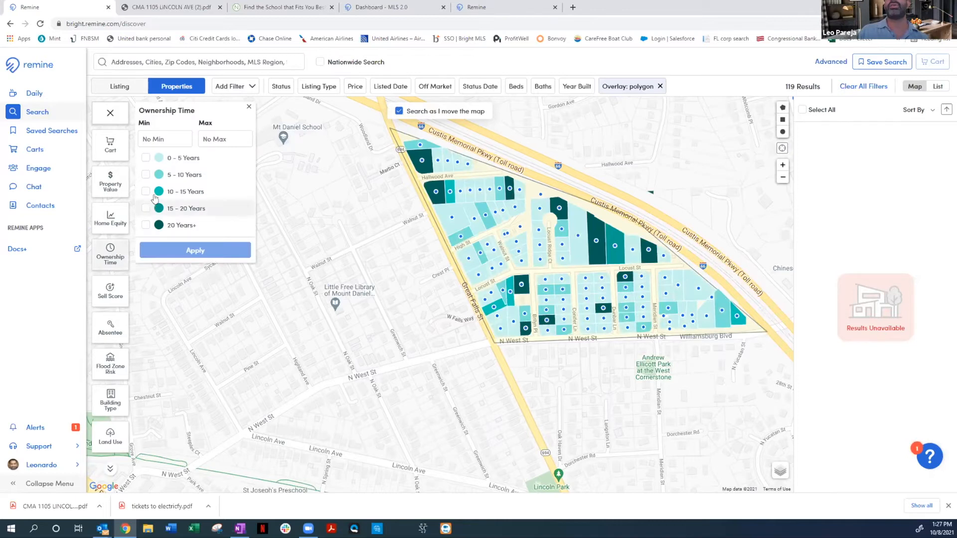
pyautogui.click(158, 141)
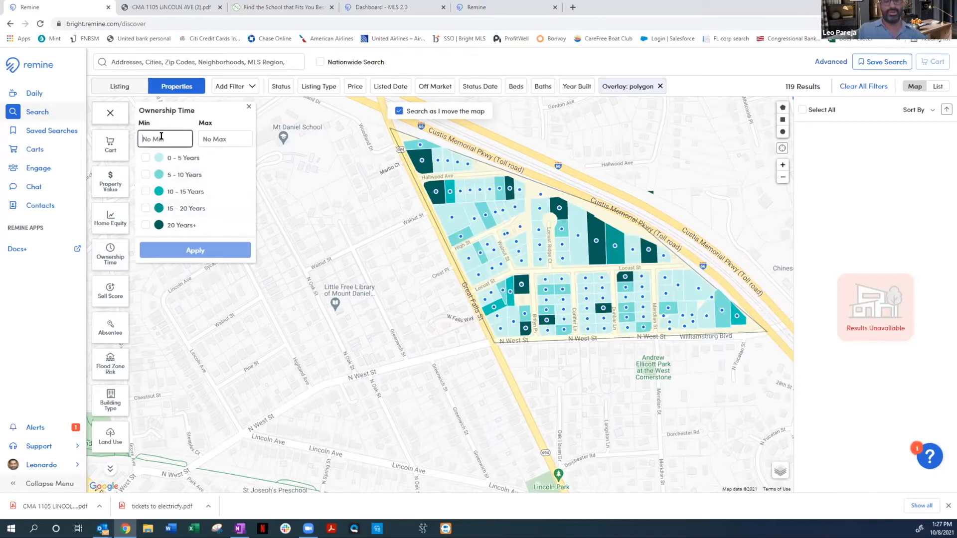
pyautogui.write('10')
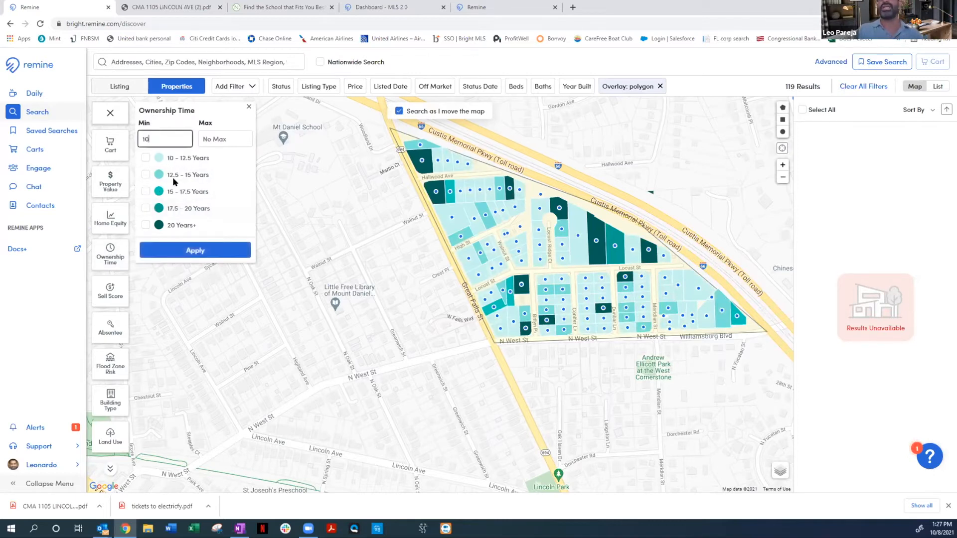
pyautogui.click(206, 253)
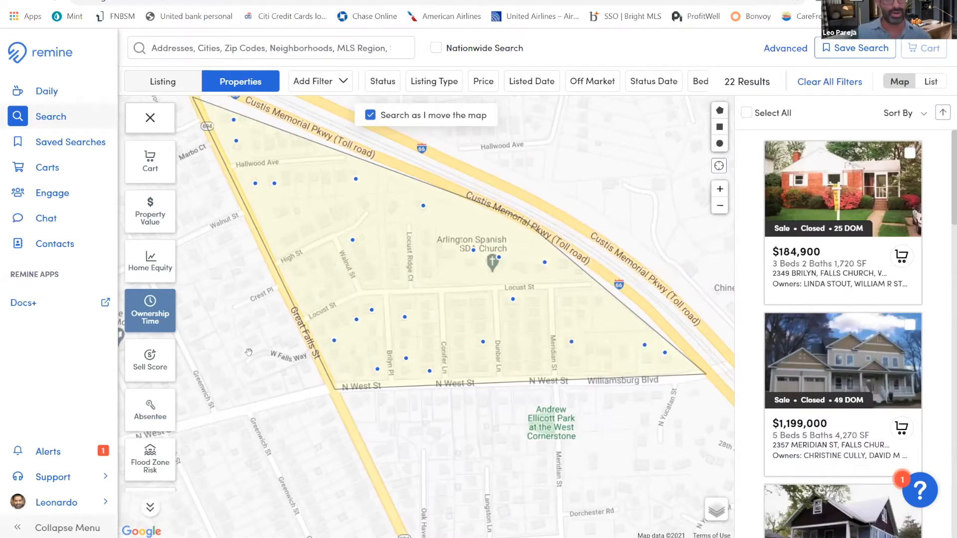
pyautogui.click(150, 402)
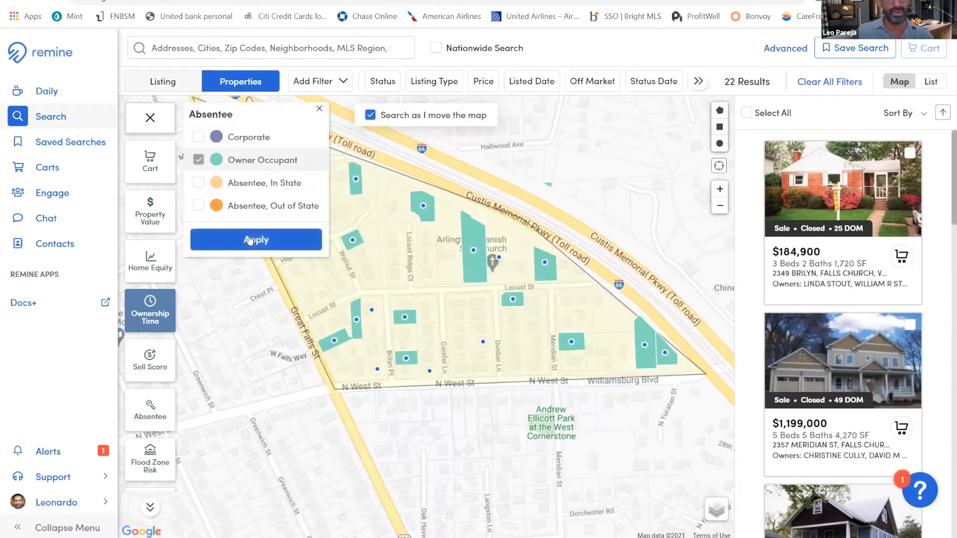
pyautogui.click(251, 241)
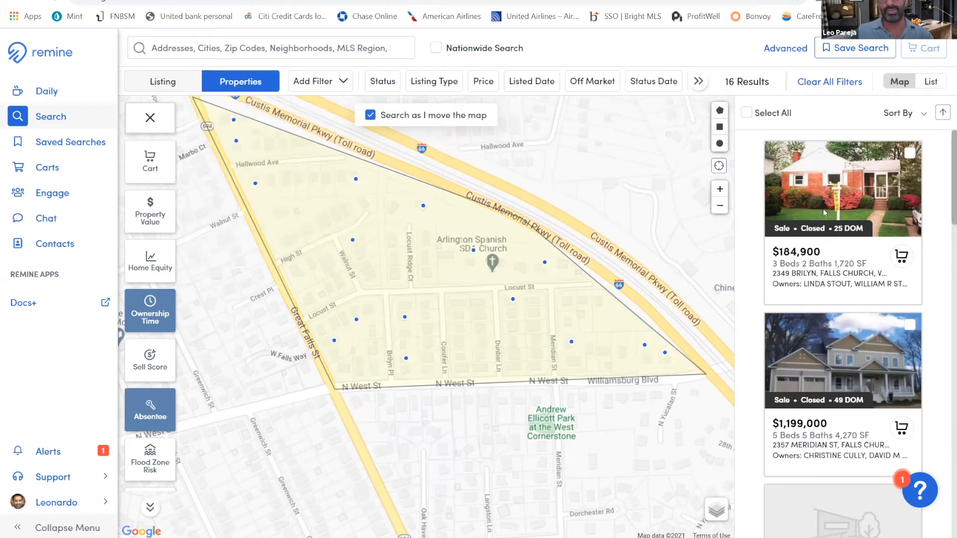
# Apply the Has No Mortgage option of the Mortgage Age filter and select all the resulting properties
pyautogui.click(150, 508)
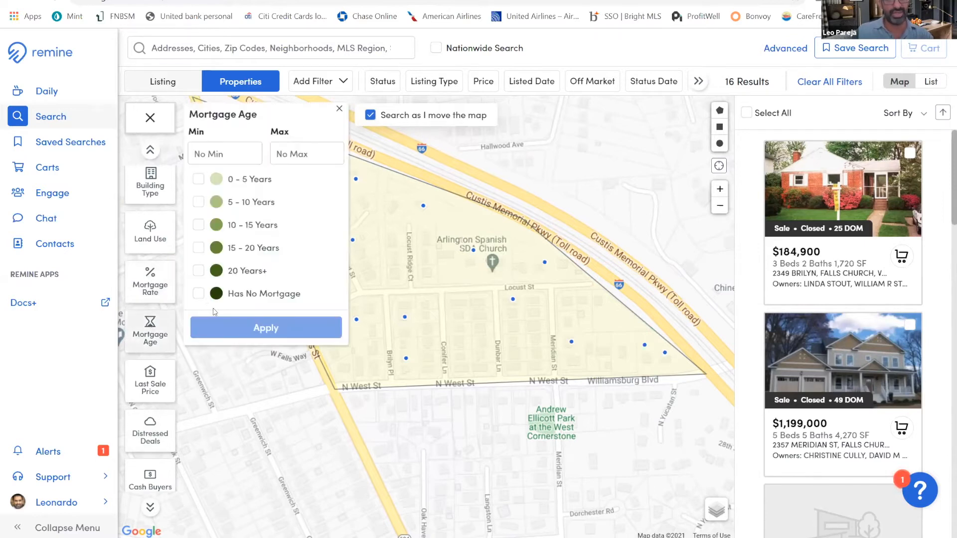
pyautogui.click(198, 294)
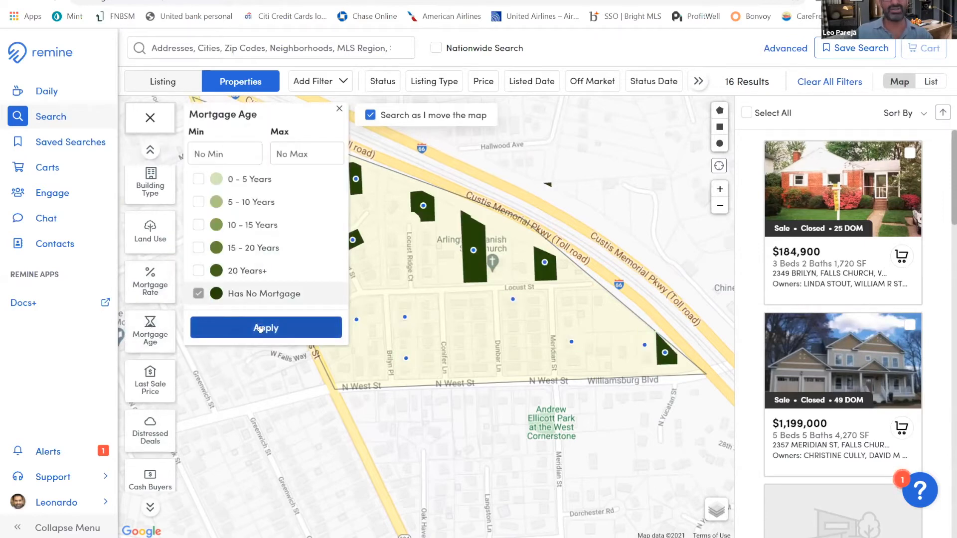
pyautogui.click(234, 329)
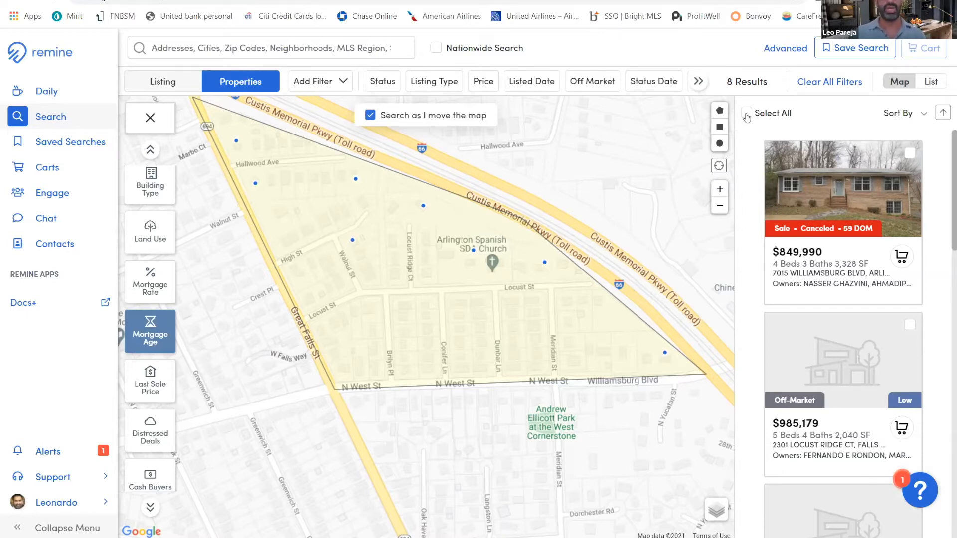
pyautogui.click(746, 116)
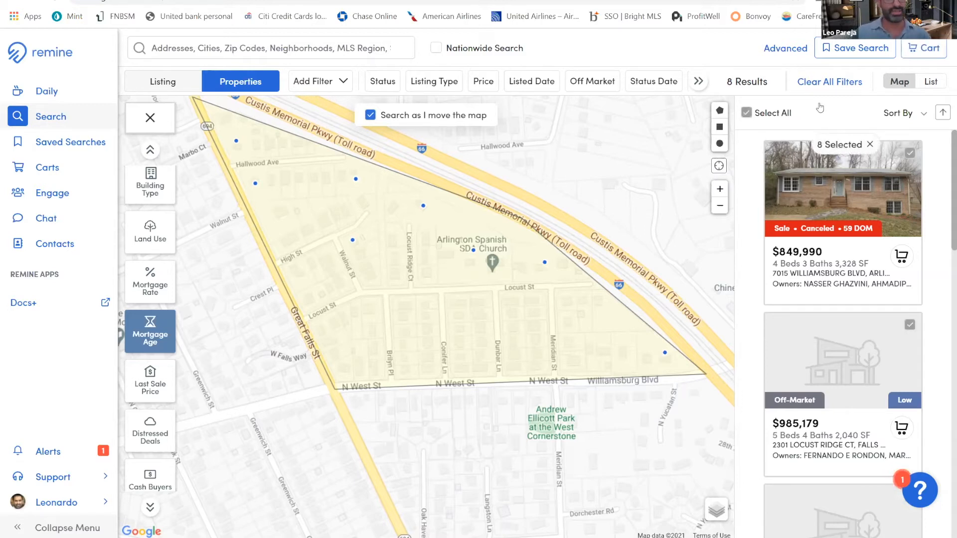
# Add the selected properties to a new cart named NAARdemo
pyautogui.click(922, 54)
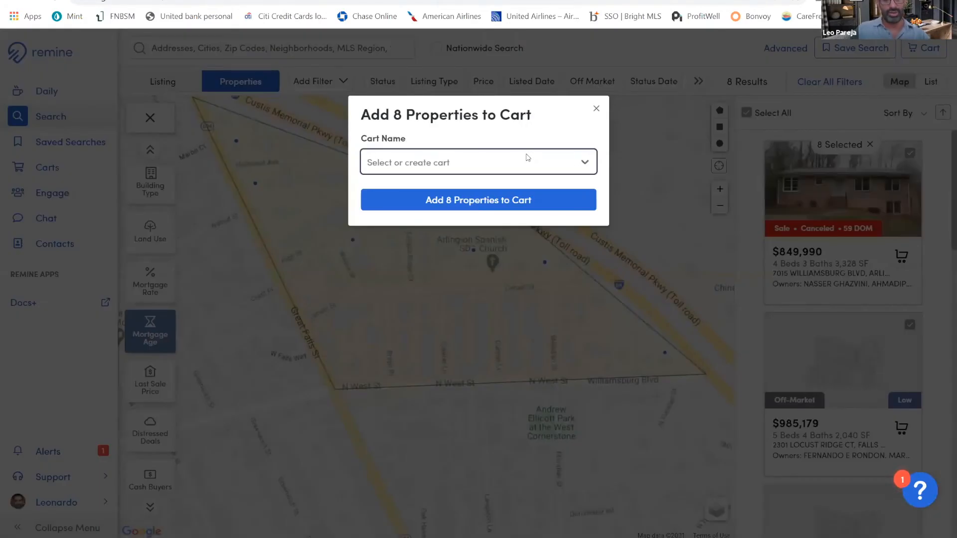
pyautogui.write('NAARdemo')
pyautogui.press('Return')
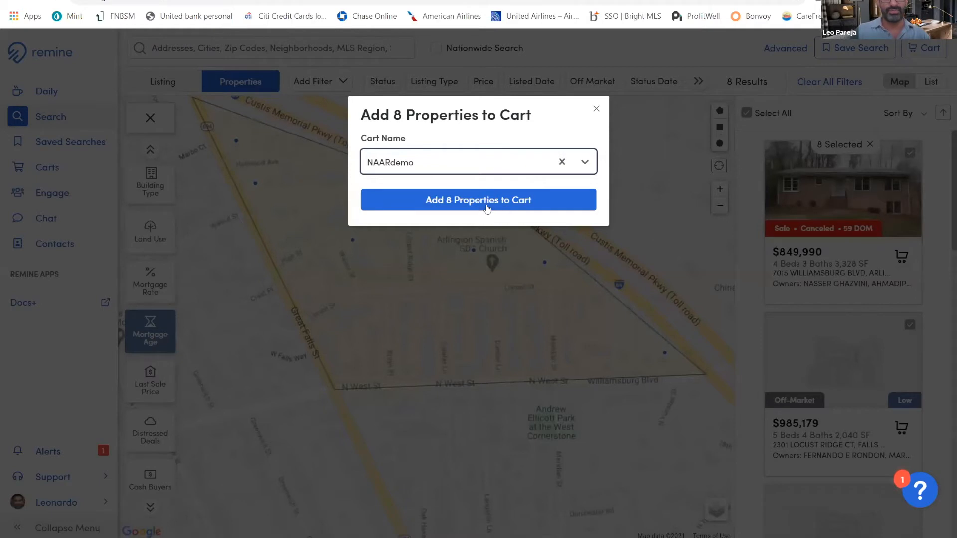
pyautogui.click(489, 207)
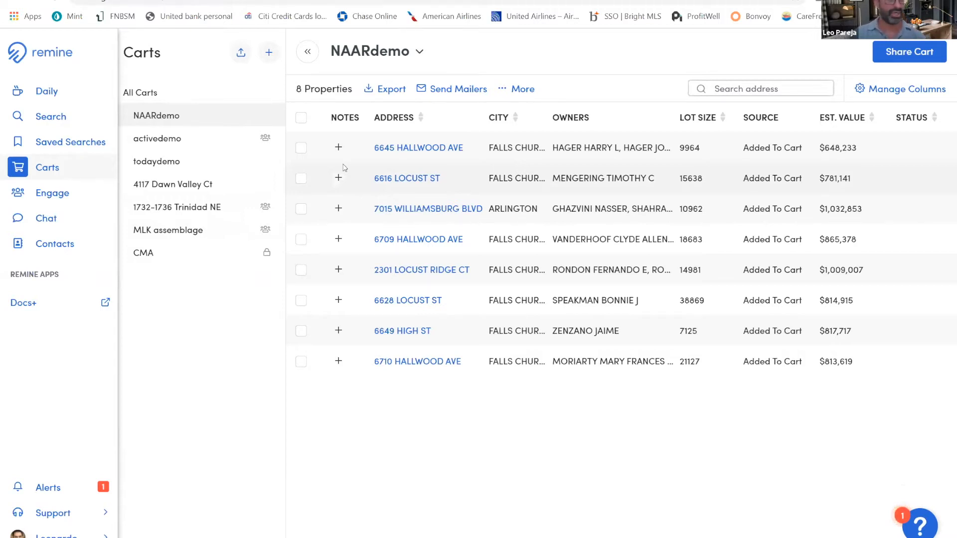
# Generate Avery 5160 mailing labels for all properties in the NAARdemo cart, using property owners and property addresses, and close the label preview and dialog
pyautogui.click(301, 117)
pyautogui.click(502, 91)
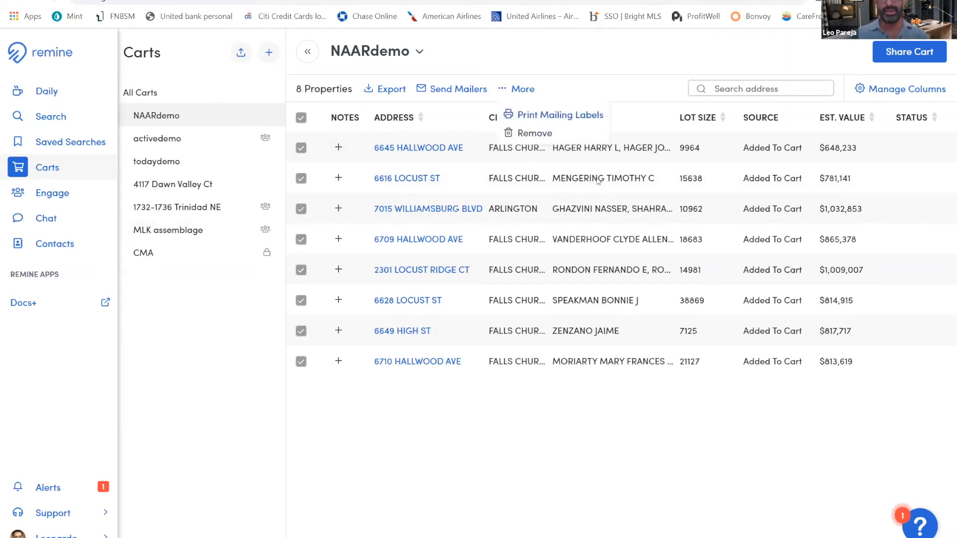
pyautogui.click(560, 115)
pyautogui.click(478, 307)
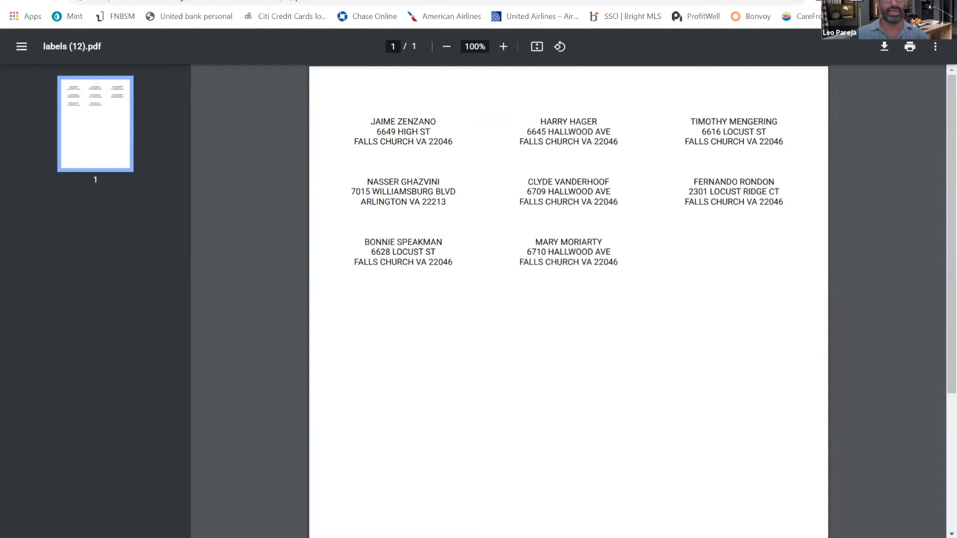
pyautogui.click(258, 1)
pyautogui.click(596, 114)
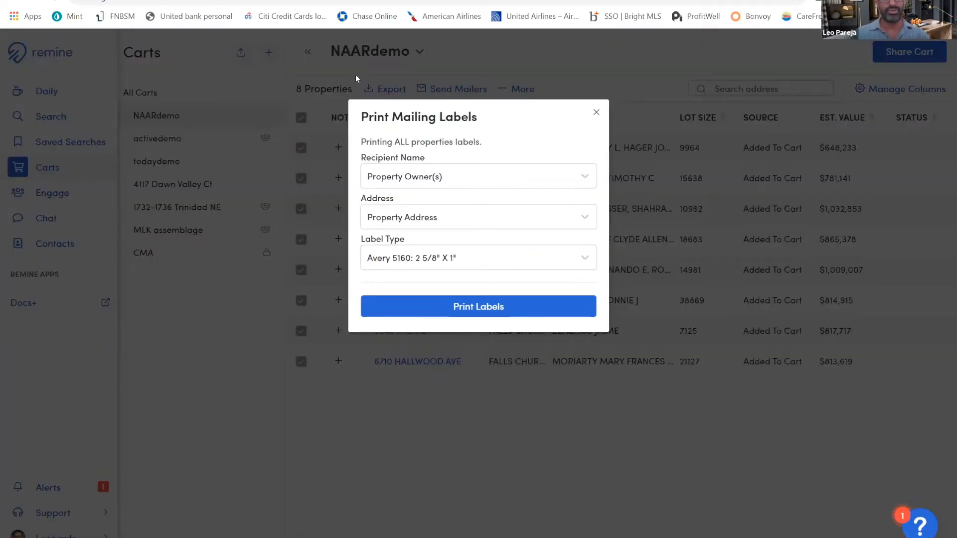
# Start a CSV export of the NAARdemo cart and name the file naardemo
pyautogui.click(384, 89)
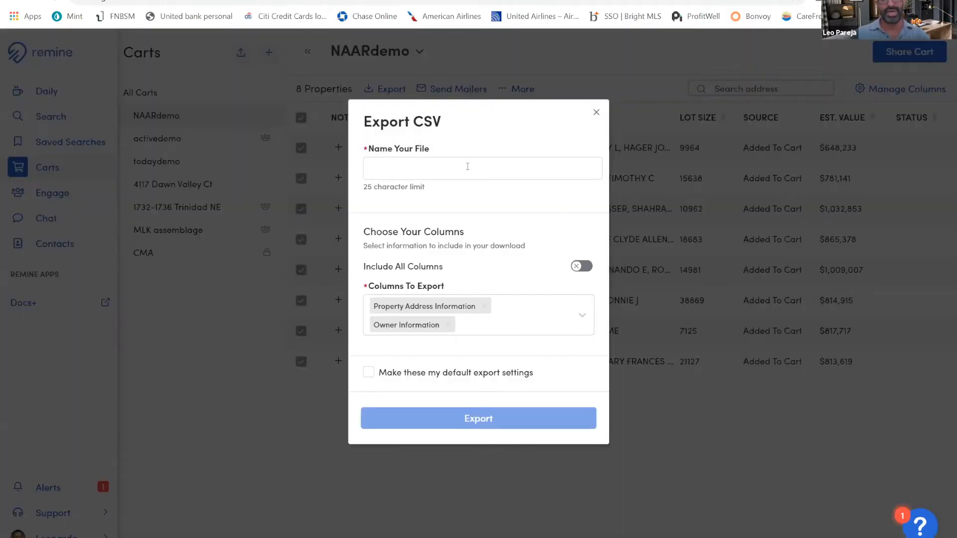
pyautogui.click(467, 166)
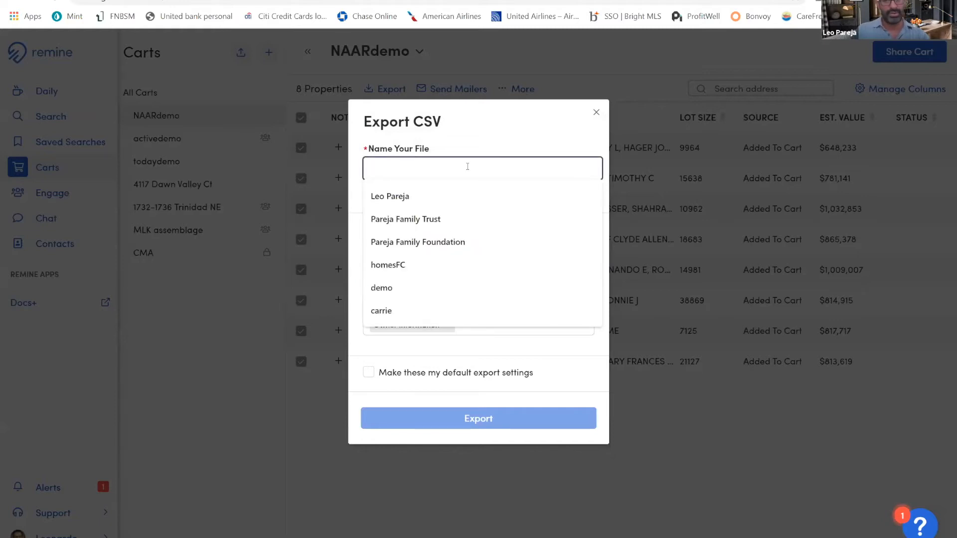
pyautogui.write('naarda')
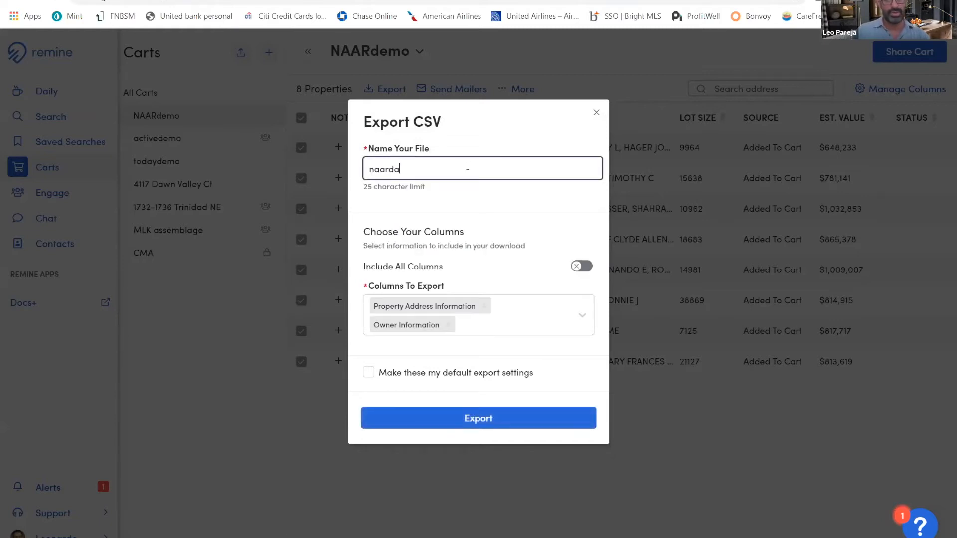
pyautogui.press('BackSpace')
pyautogui.write('emo')
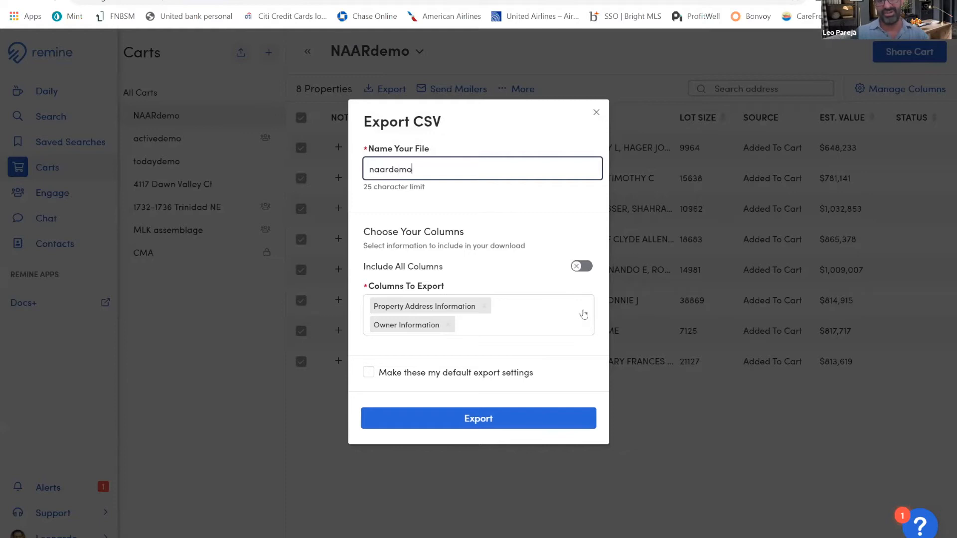
# Look through the available export columns and export the CSV with only Property Address Information and Owner Information
pyautogui.click(562, 331)
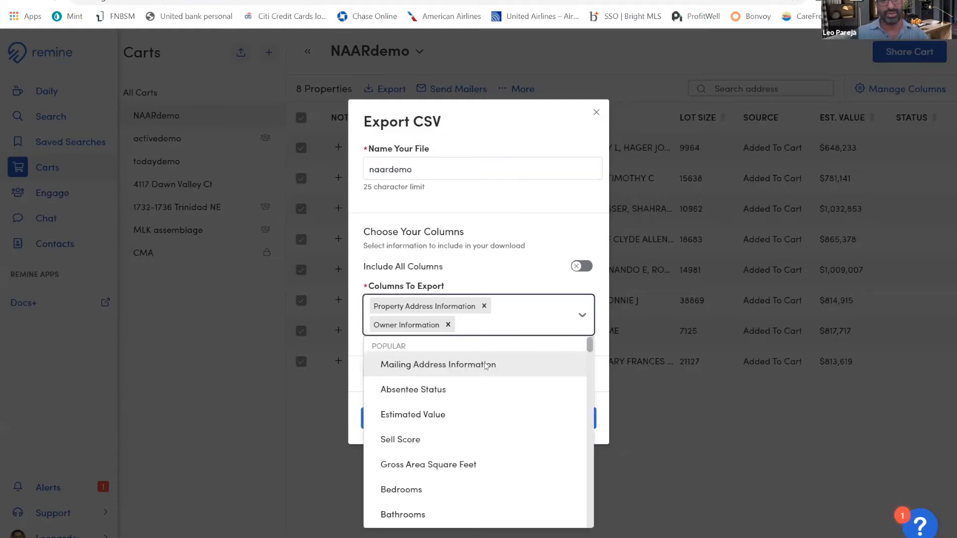
pyautogui.scroll(-5, 421, 391)
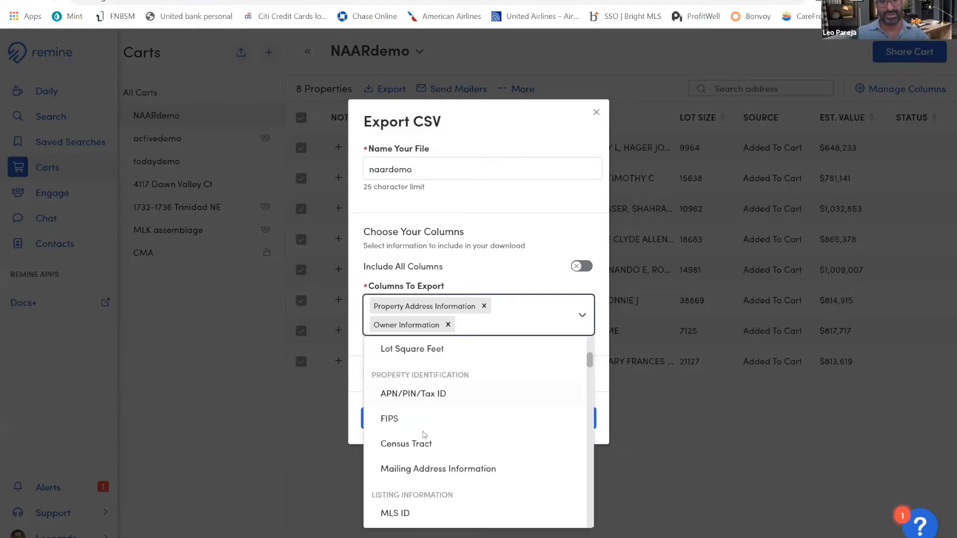
pyautogui.scroll(-1, 421, 438)
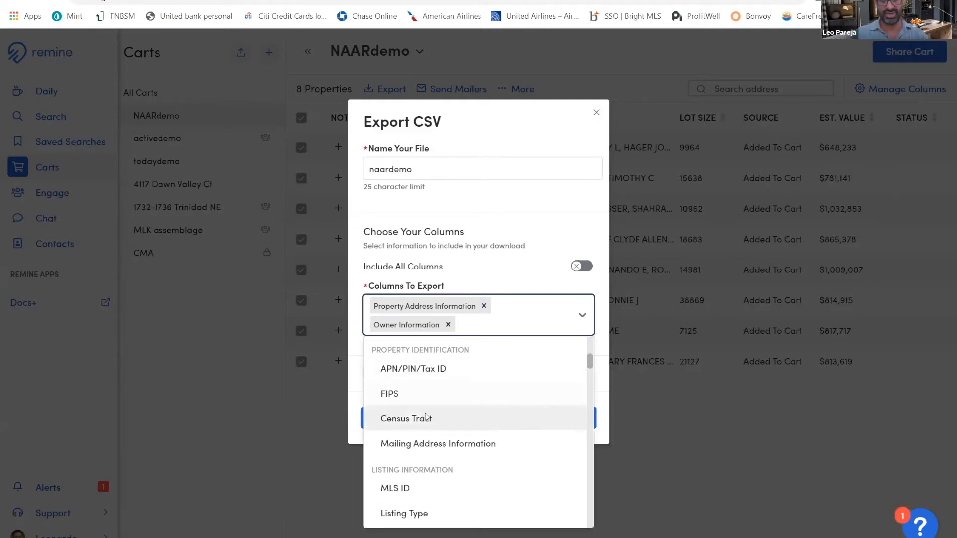
pyautogui.scroll(-5, 426, 417)
pyautogui.scroll(-3, 425, 417)
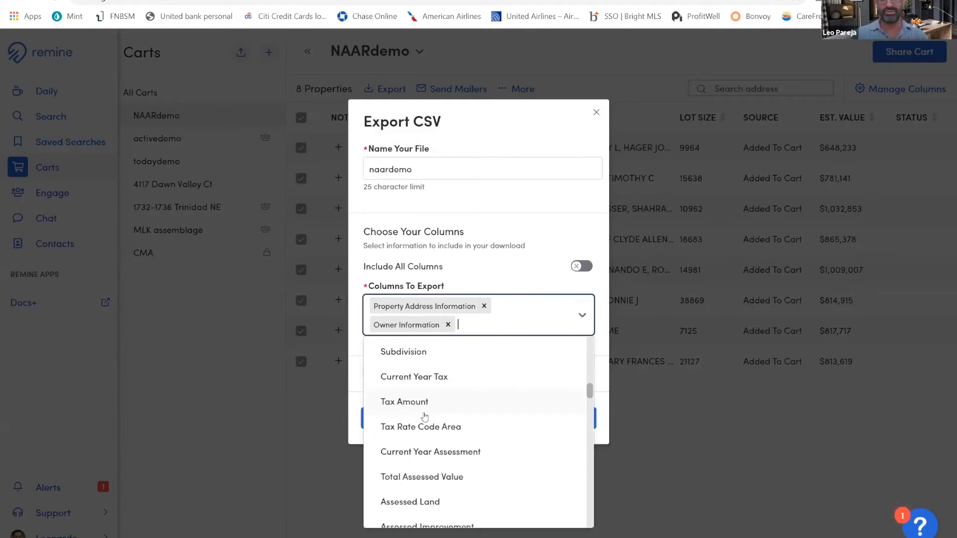
pyautogui.scroll(-5, 423, 417)
pyautogui.scroll(-5, 420, 414)
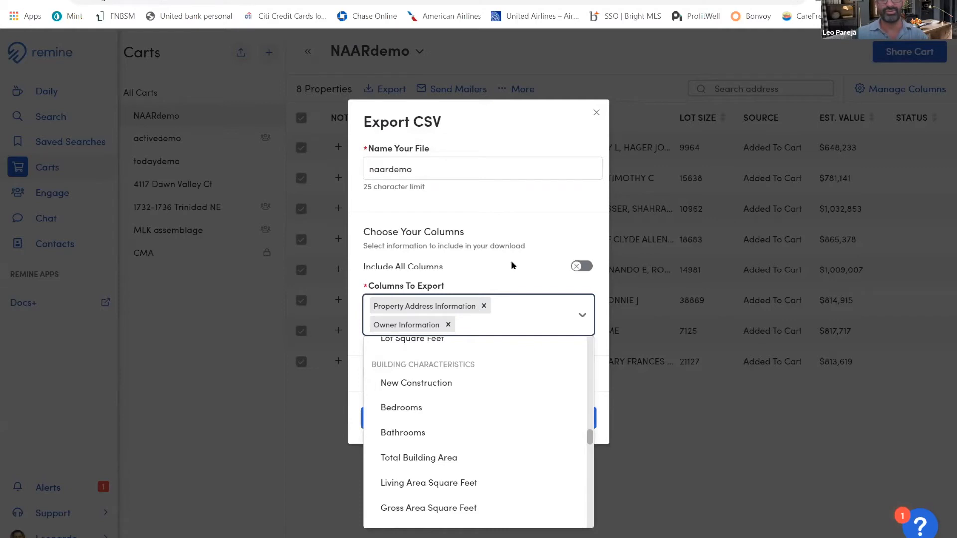
pyautogui.scroll(-5, 495, 423)
pyautogui.click(668, 308)
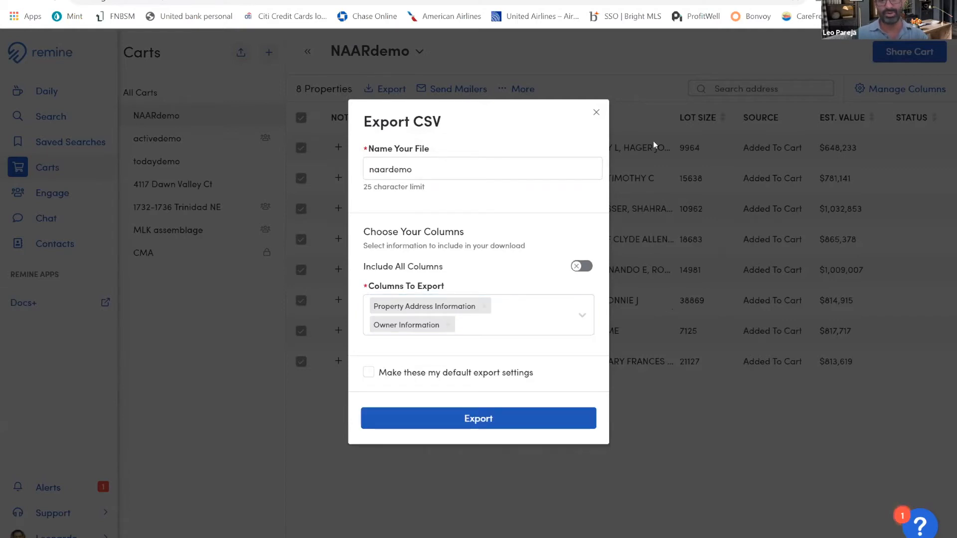
pyautogui.press('Return')
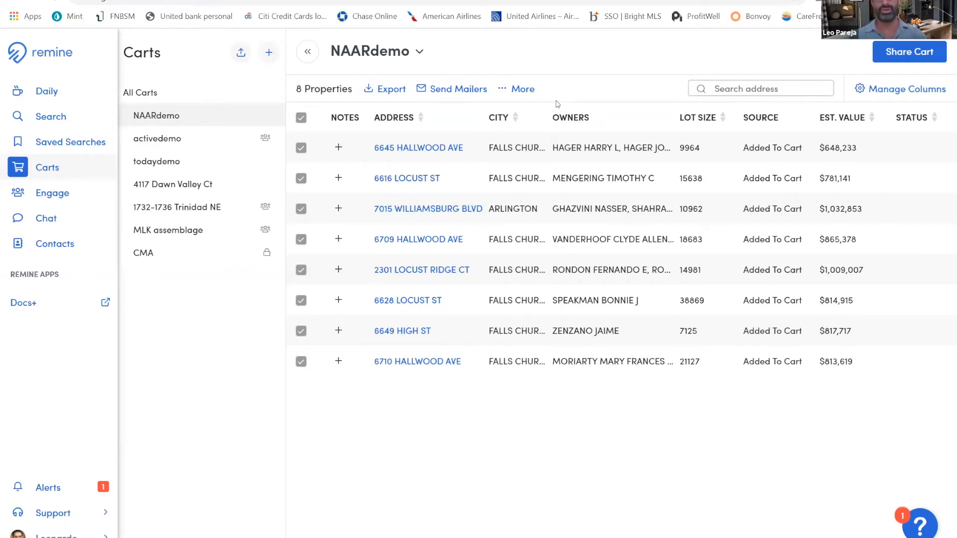
# Build a mailing campaign named naardemo for all properties in the cart
pyautogui.click(463, 92)
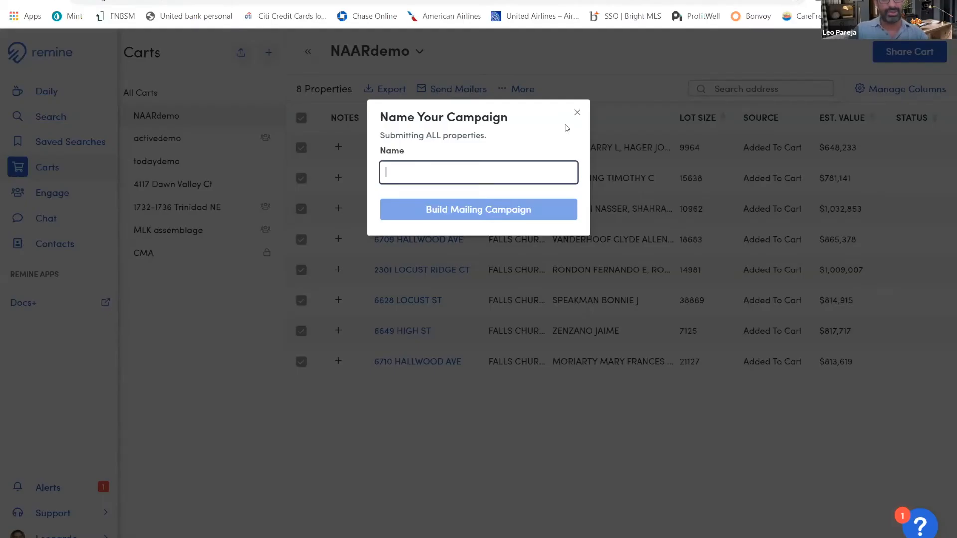
pyautogui.write('naardemo')
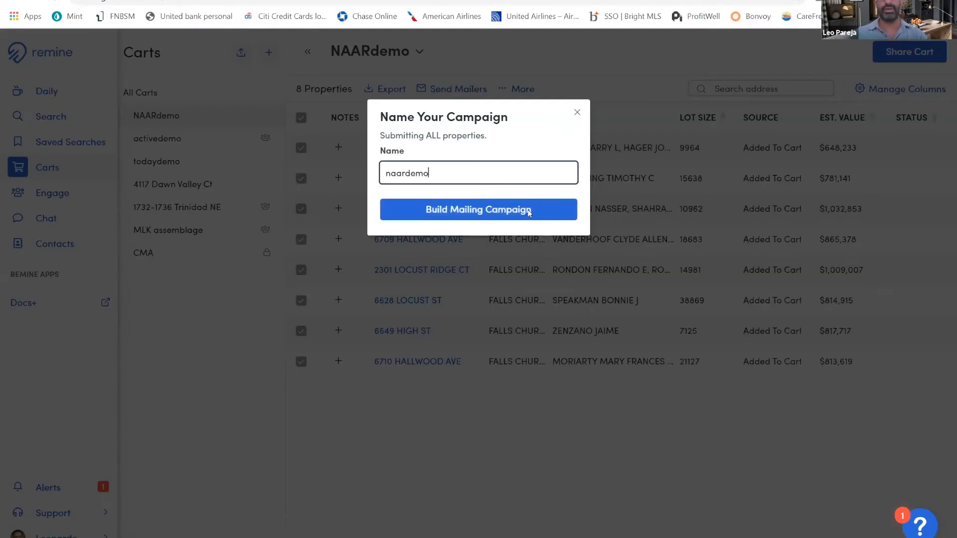
pyautogui.click(529, 213)
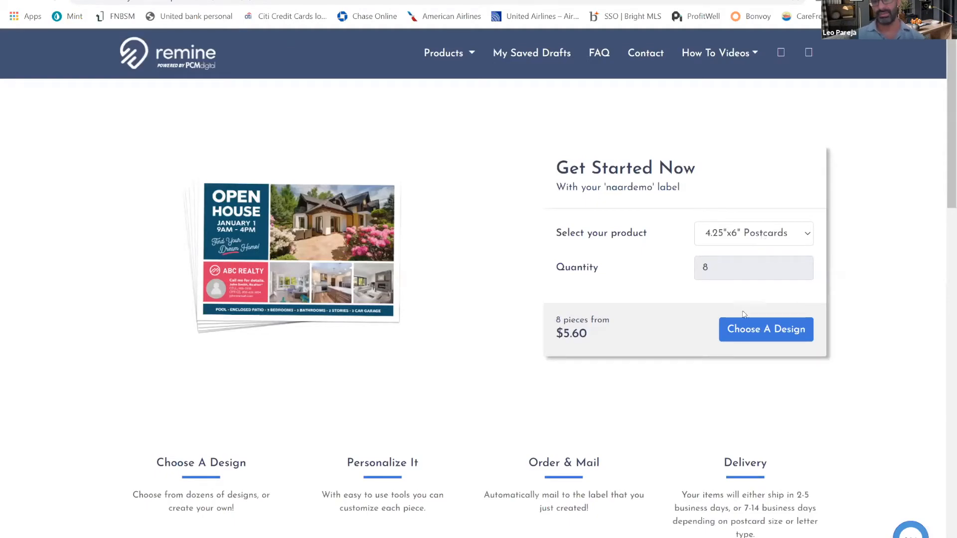
# Set the naardemo campaign's product to Yellow Letters, check its price and return to the NAARdemo cart
pyautogui.click(762, 234)
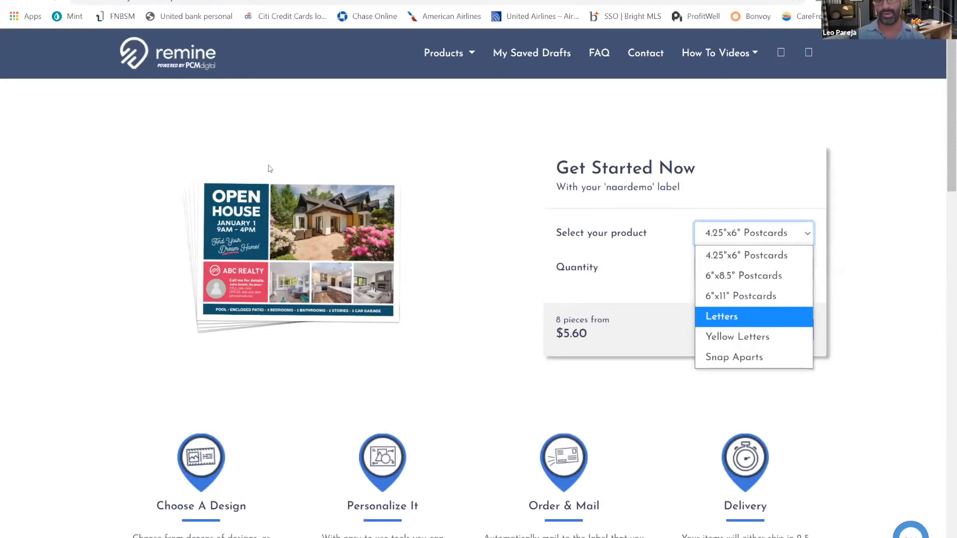
pyautogui.click(735, 241)
pyautogui.click(737, 270)
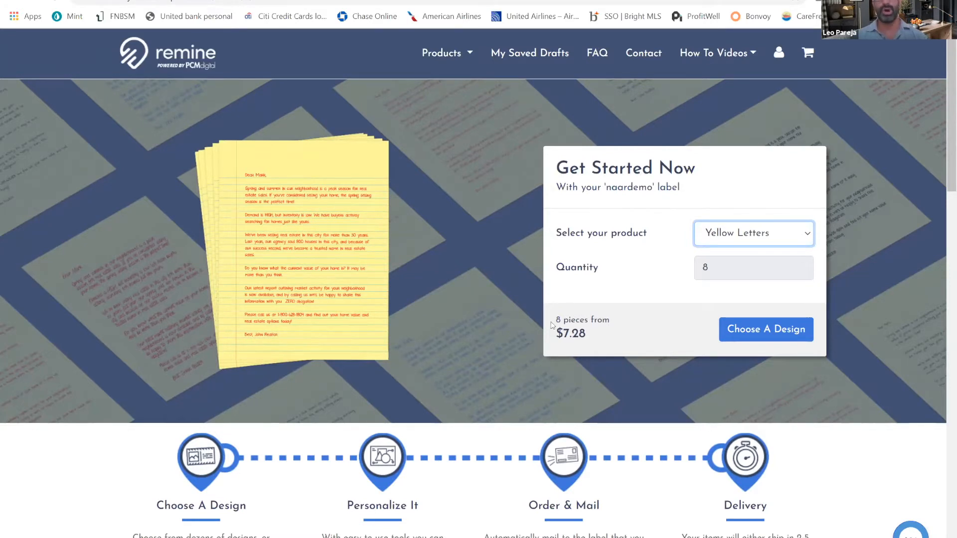
pyautogui.tripleClick(630, 321)
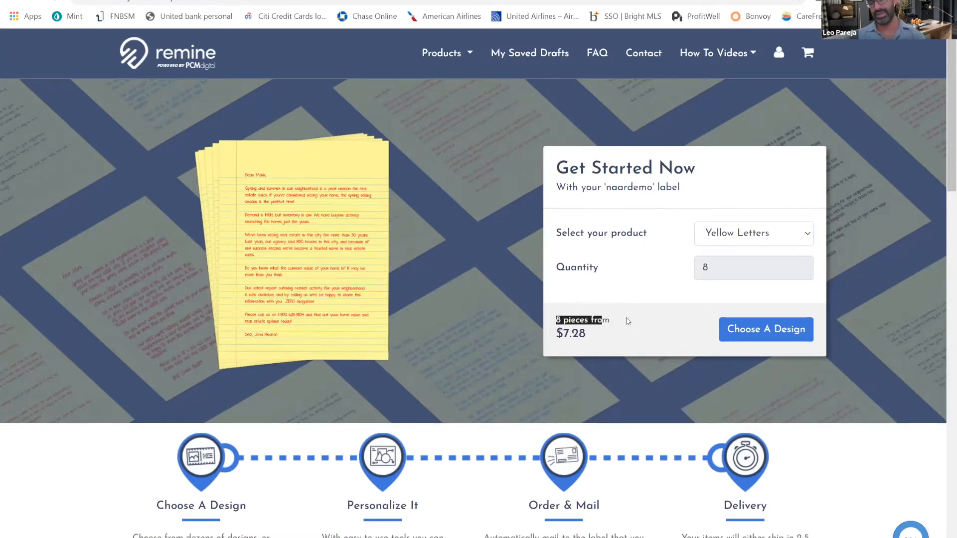
pyautogui.click(608, 315)
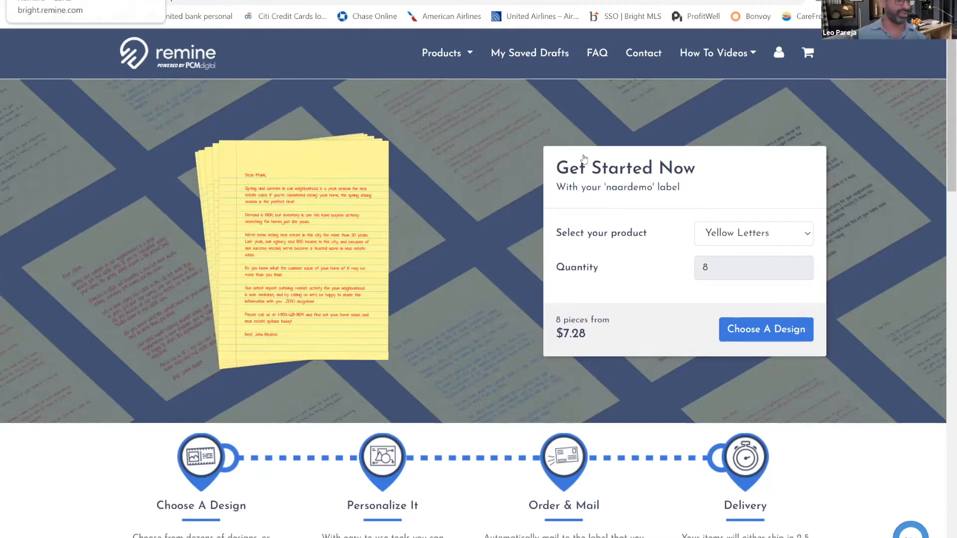
pyautogui.hotkey('ctrl', 'shift', 'Tab')
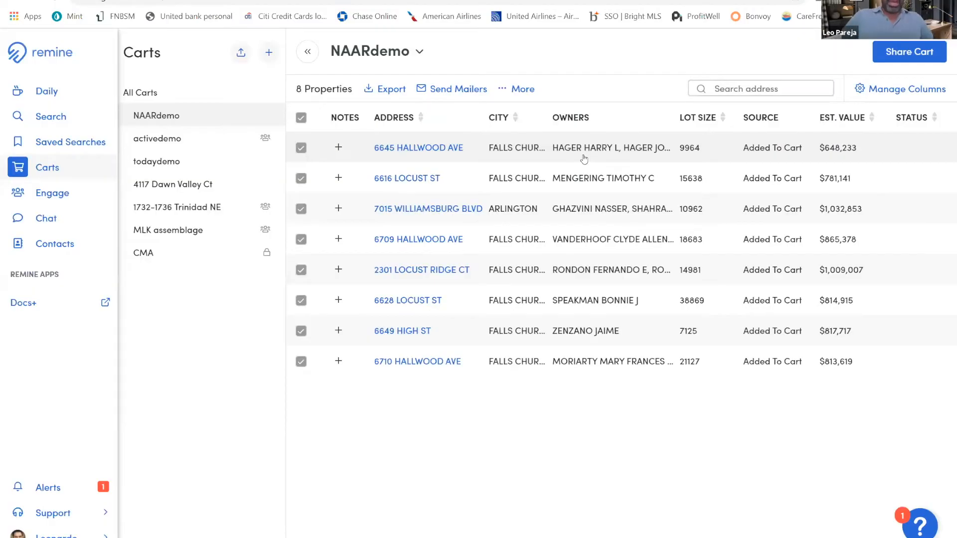
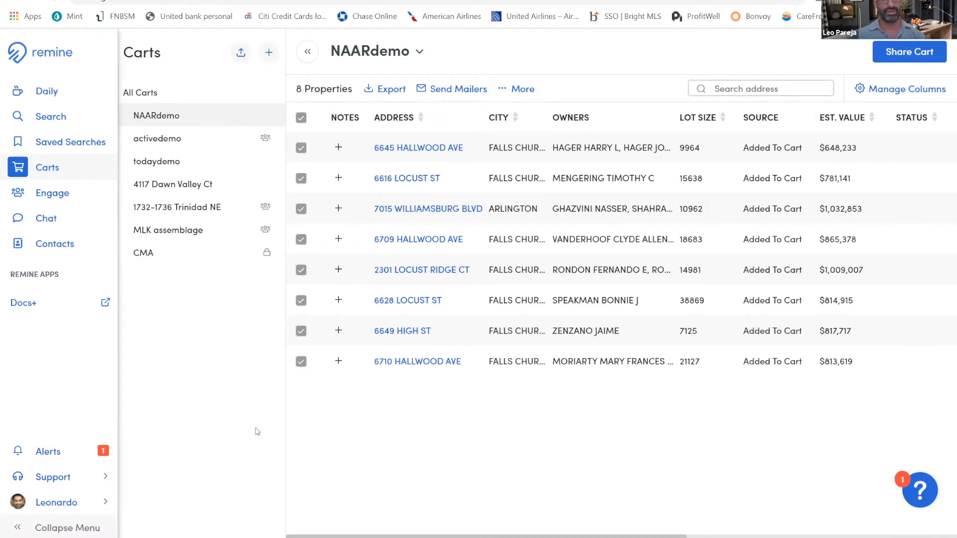
# Return to the property map search, clear all its filters and switch it from properties to listings
pyautogui.hotkey('ctrl', 'Tab')
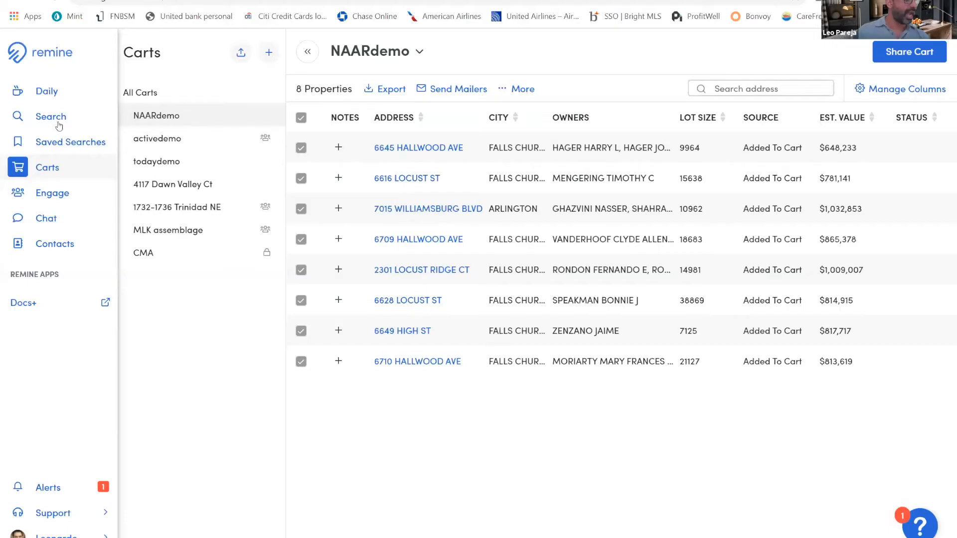
pyautogui.click(57, 120)
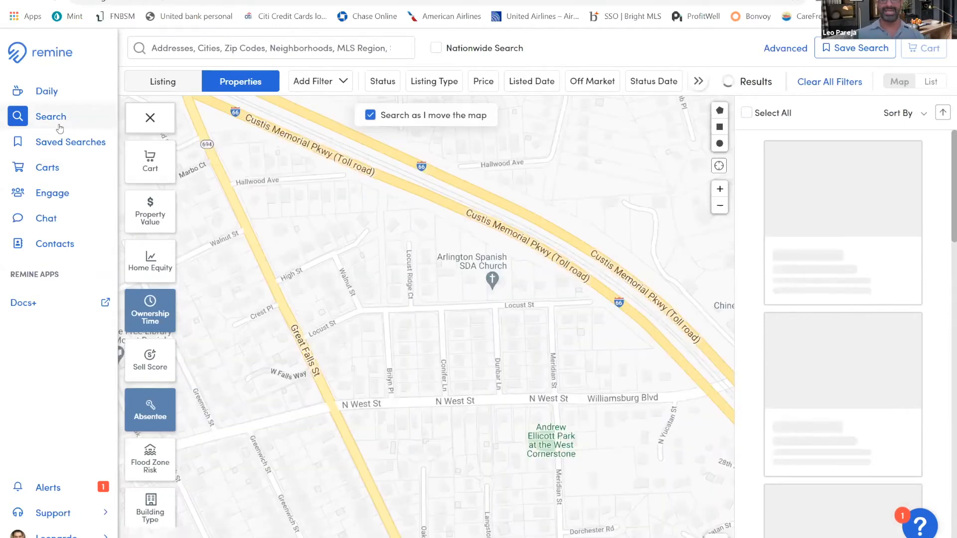
pyautogui.click(846, 85)
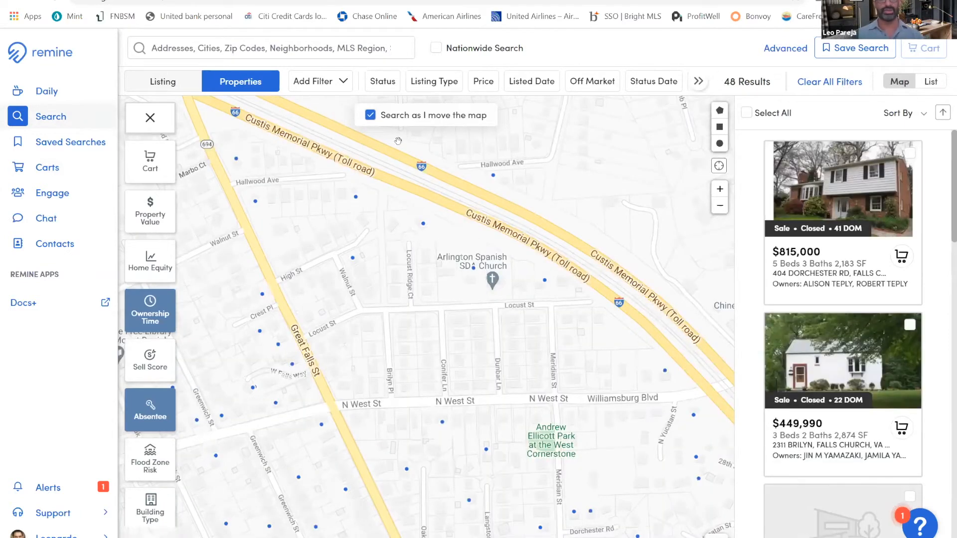
pyautogui.click(169, 82)
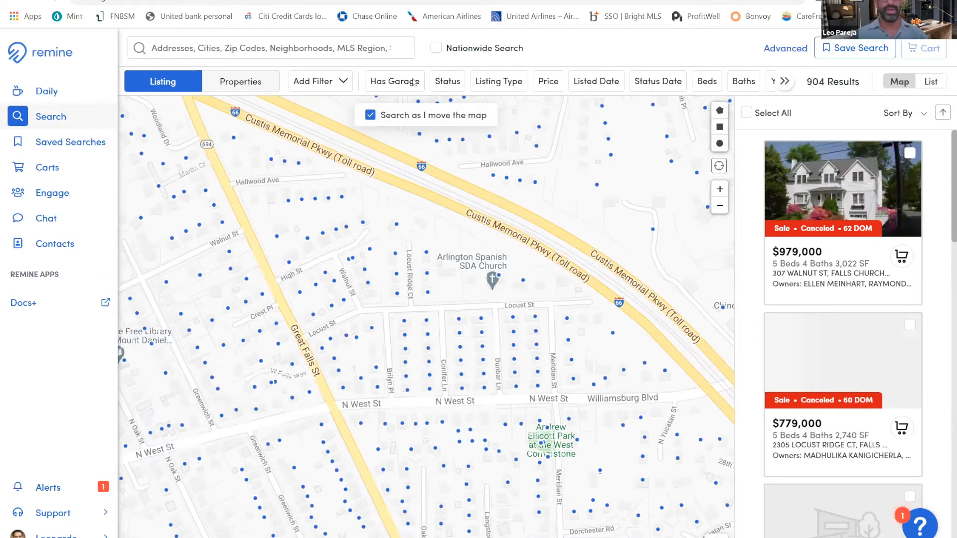
# Unpin every residential listing filter from the filter bar, from Status down to Parking Spaces
pyautogui.click(338, 81)
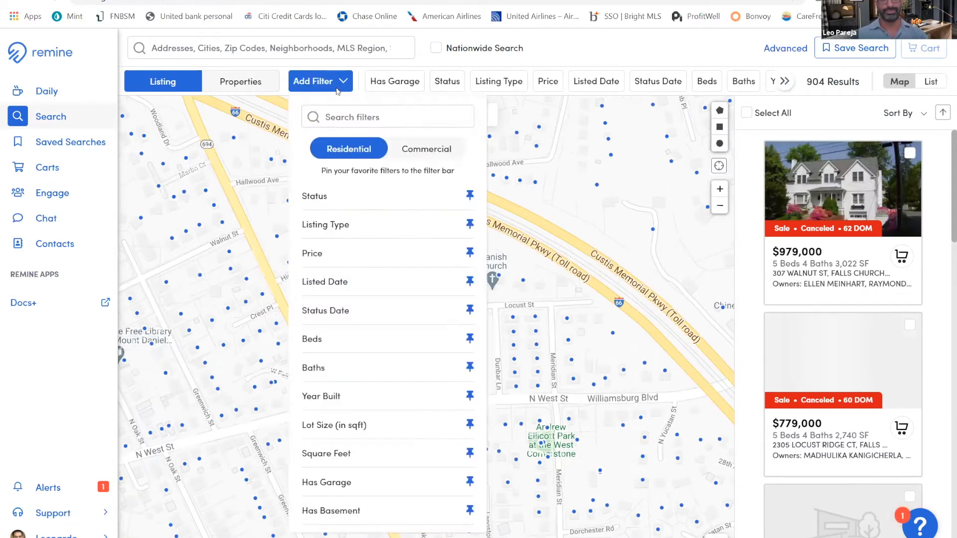
pyautogui.click(469, 512)
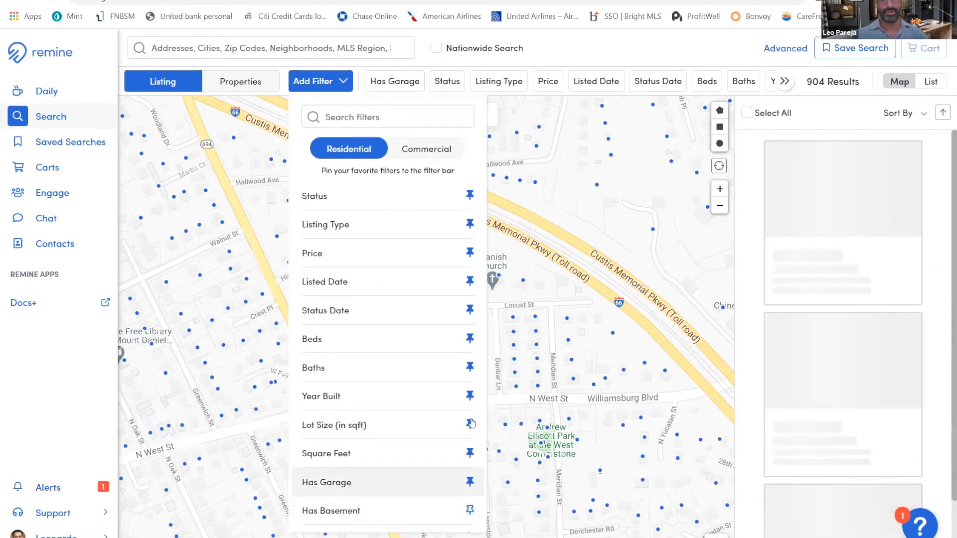
pyautogui.click(469, 453)
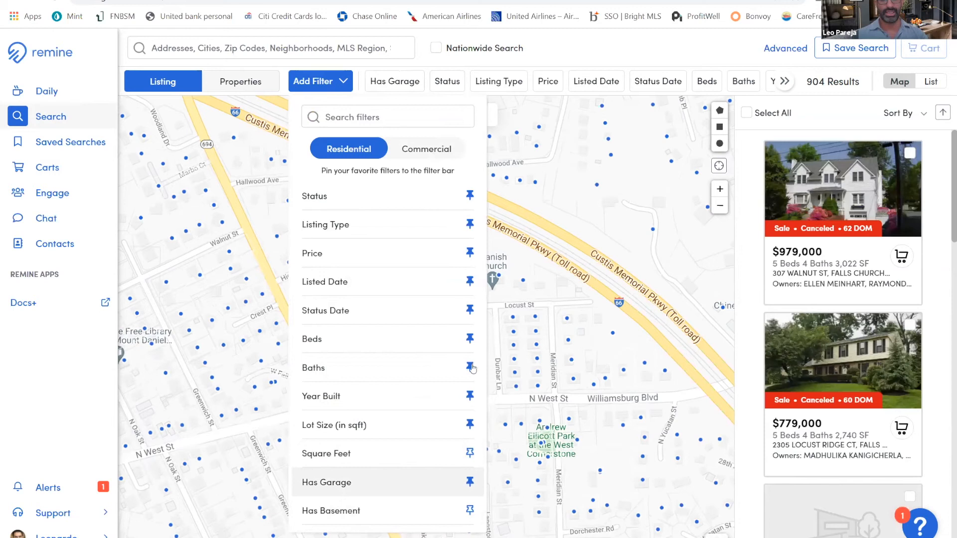
pyautogui.click(471, 367)
pyautogui.click(471, 339)
pyautogui.click(472, 310)
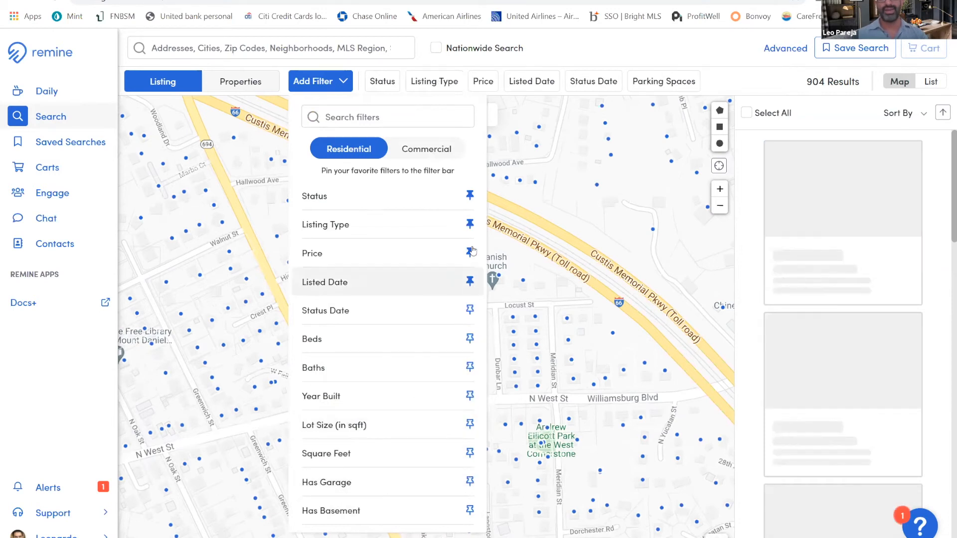
pyautogui.click(469, 224)
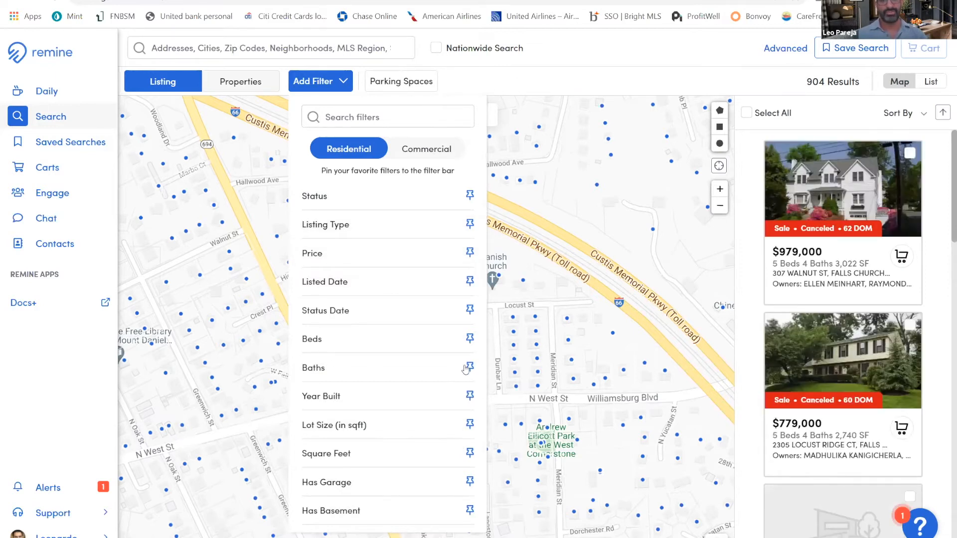
pyautogui.scroll(-1, 467, 369)
pyautogui.click(469, 513)
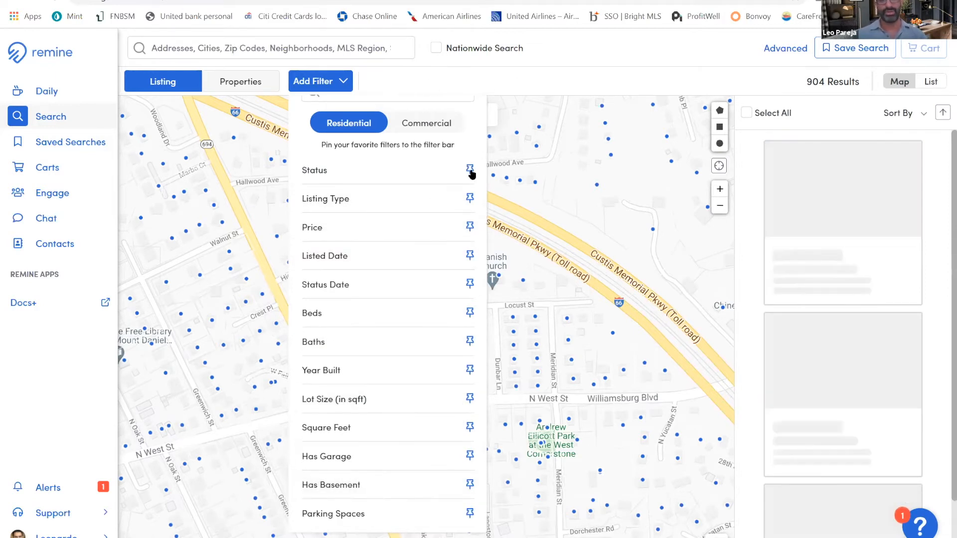
# Pin Status, Price, Listed Date, Beds, Baths, Year Built, Lot Size and Square Feet to the filter bar
pyautogui.click(470, 170)
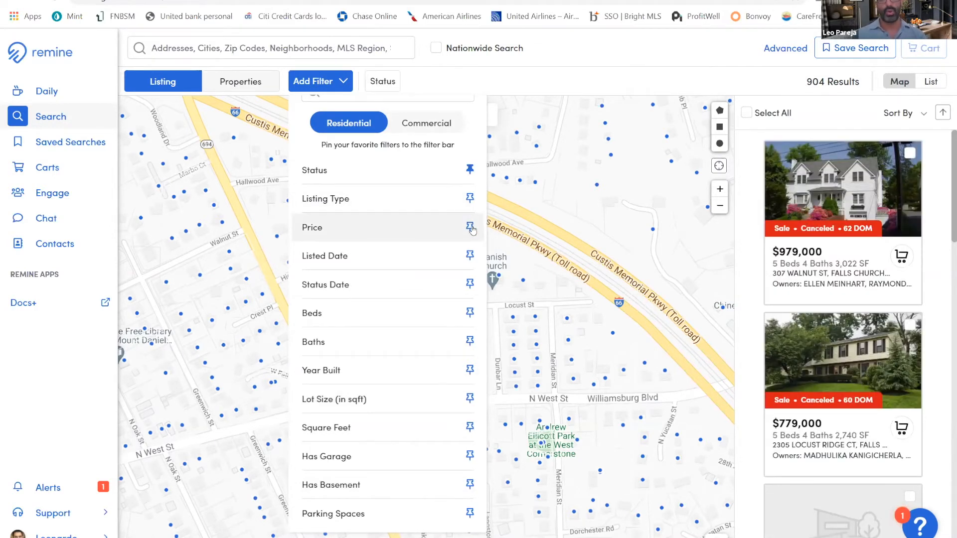
pyautogui.click(470, 227)
pyautogui.click(470, 255)
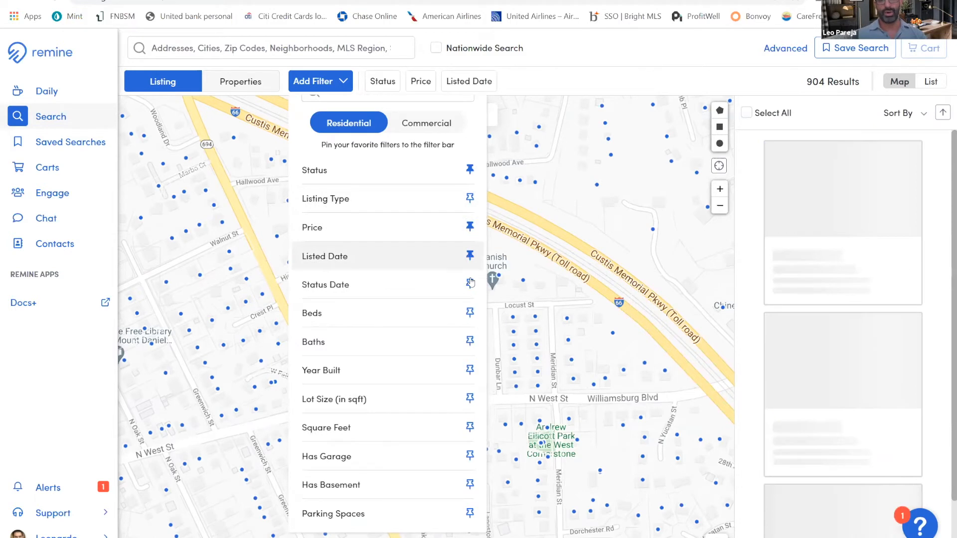
pyautogui.click(470, 283)
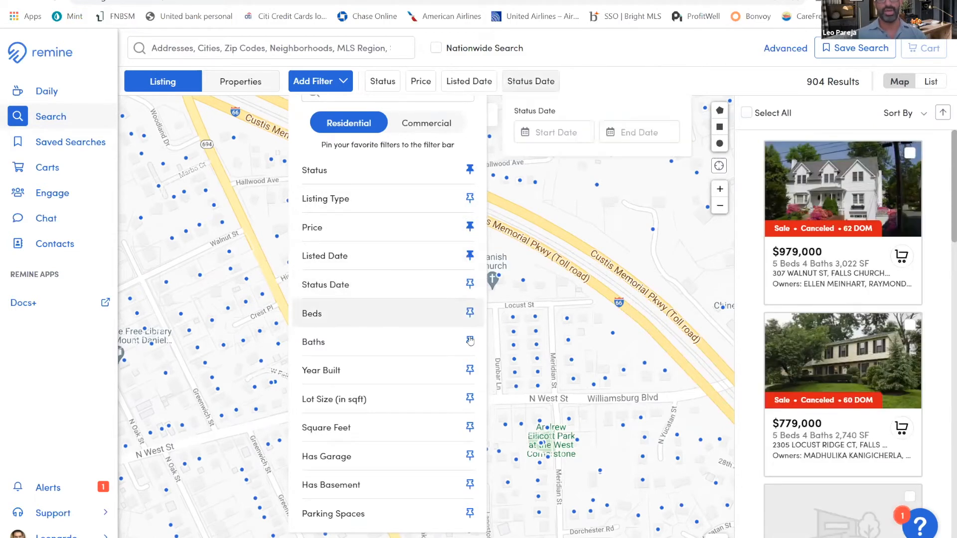
pyautogui.click(470, 341)
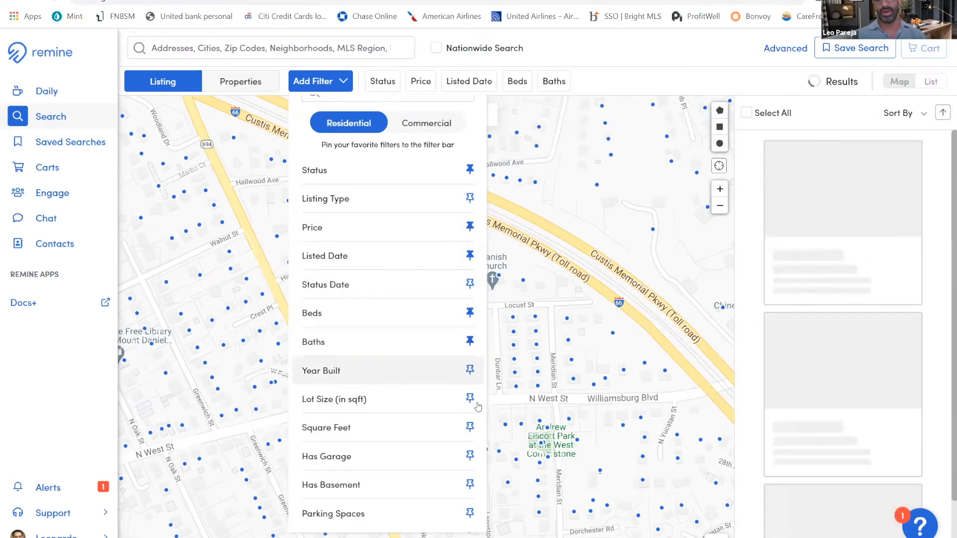
pyautogui.click(470, 370)
pyautogui.click(474, 402)
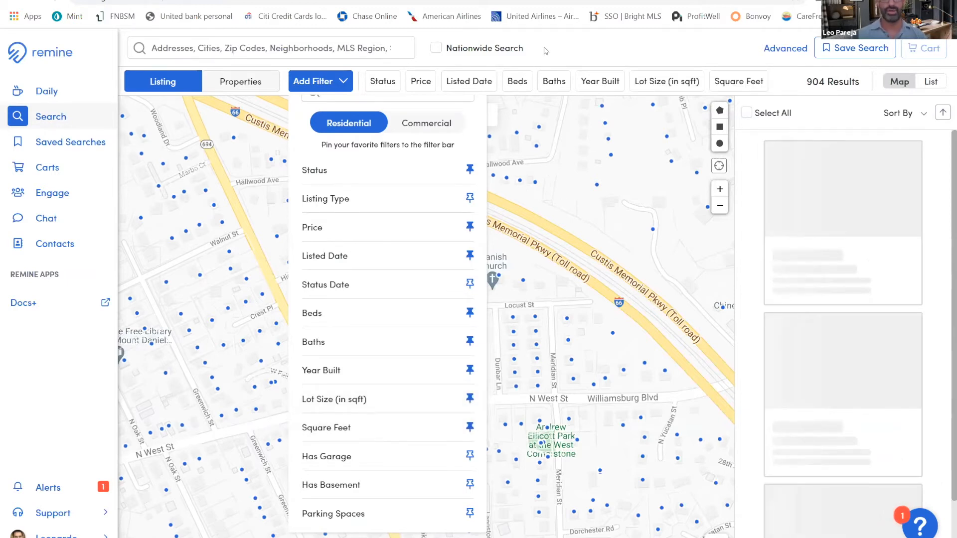
# Look through the listing, property, location and feature filters of the Advanced Search and return to the map
pyautogui.click(782, 53)
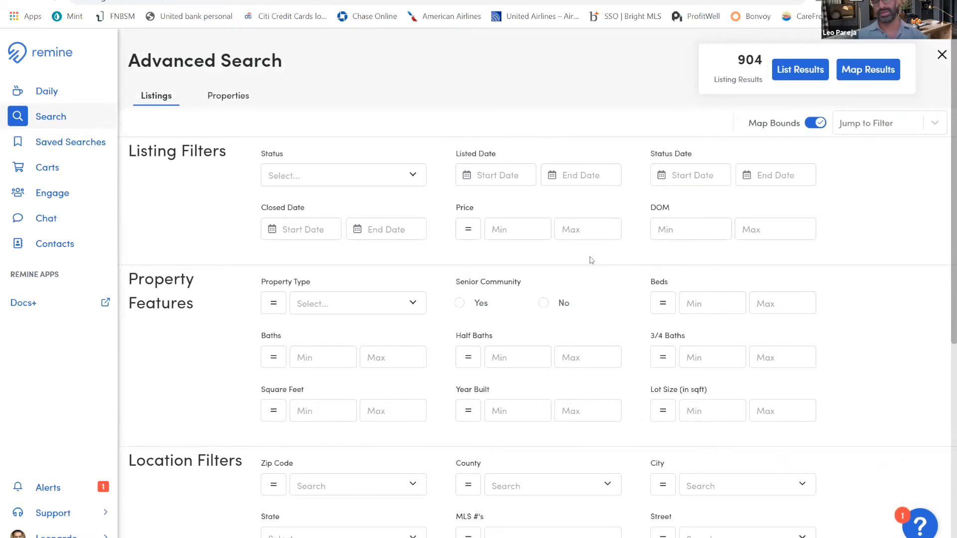
pyautogui.scroll(-8, 671, 313)
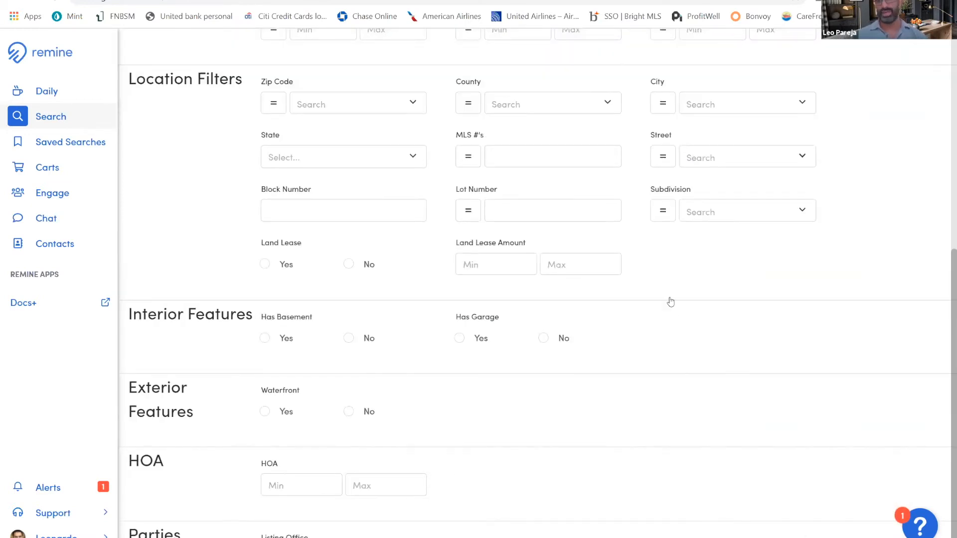
pyautogui.scroll(7, 668, 301)
pyautogui.scroll(1, 941, 58)
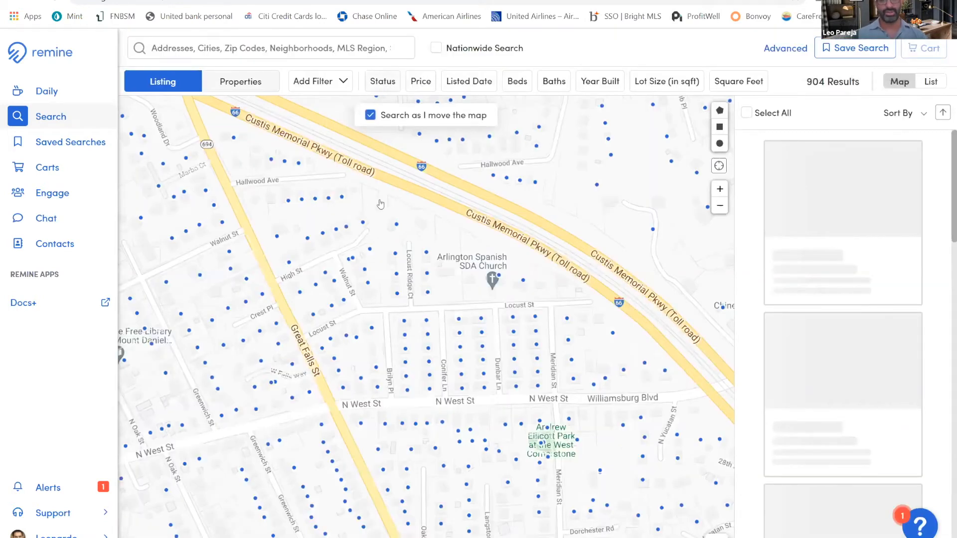
# Filter the map's listings to the Active status
pyautogui.click(421, 200)
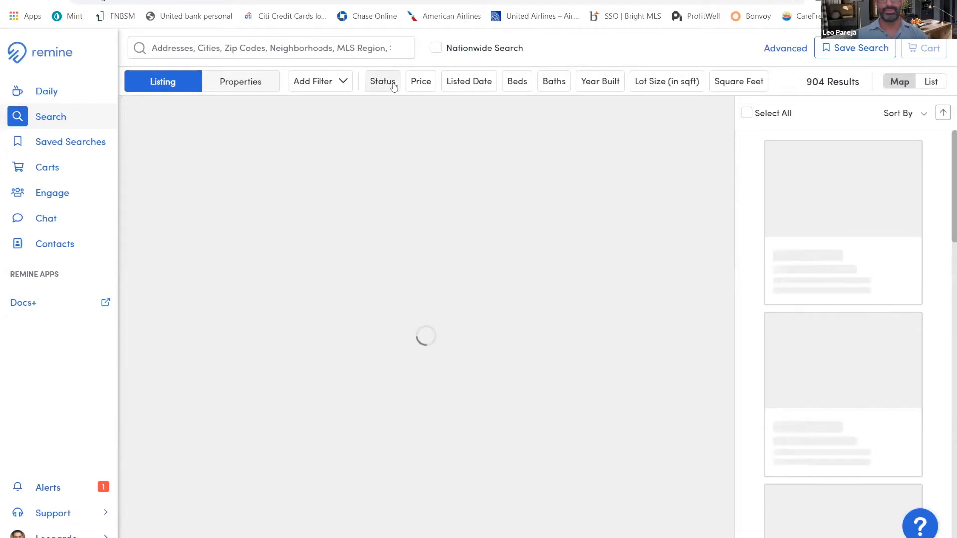
pyautogui.click(387, 86)
pyautogui.click(382, 198)
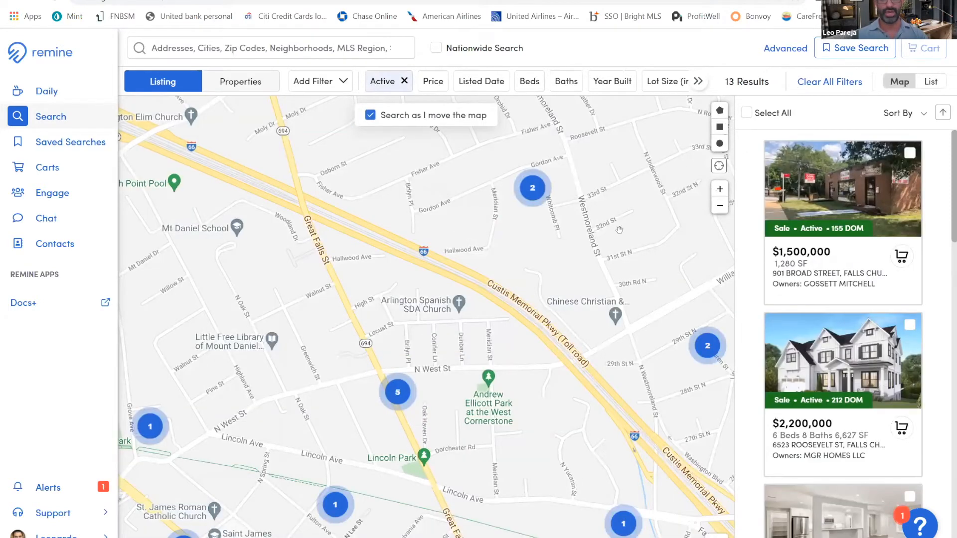
# Draw a four-sided search area on the map around Great Falls St, from Crest Pl down to just above Lincoln Park
pyautogui.click(720, 189)
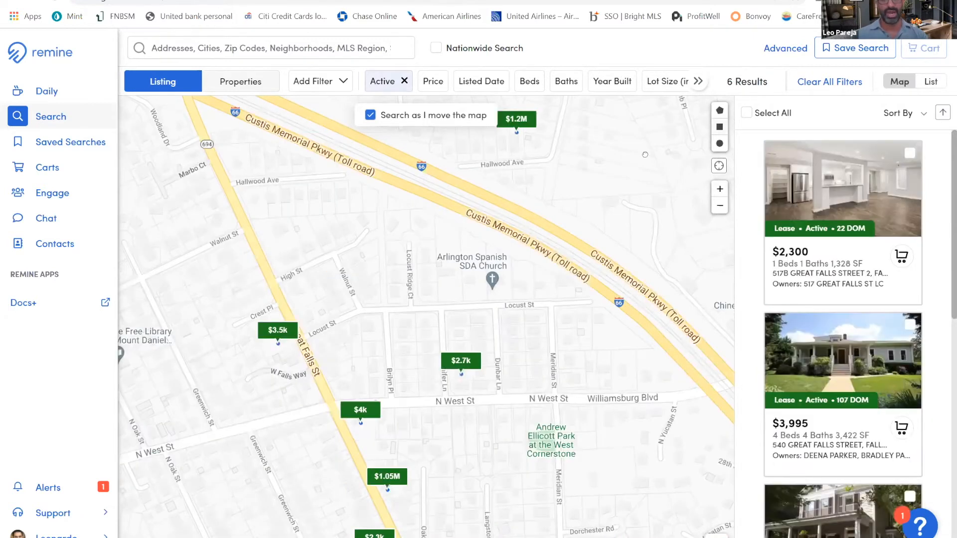
pyautogui.click(716, 109)
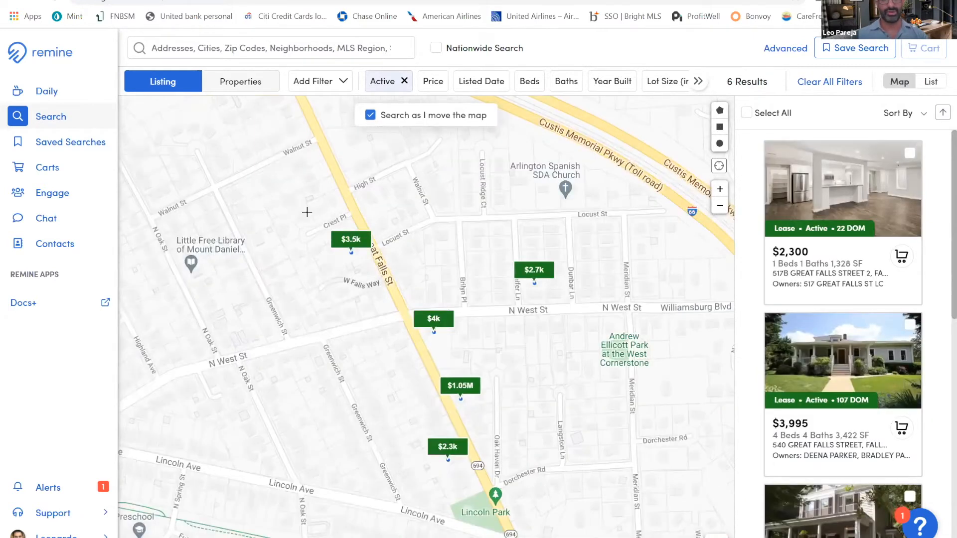
pyautogui.click(306, 212)
pyautogui.click(592, 242)
pyautogui.click(498, 465)
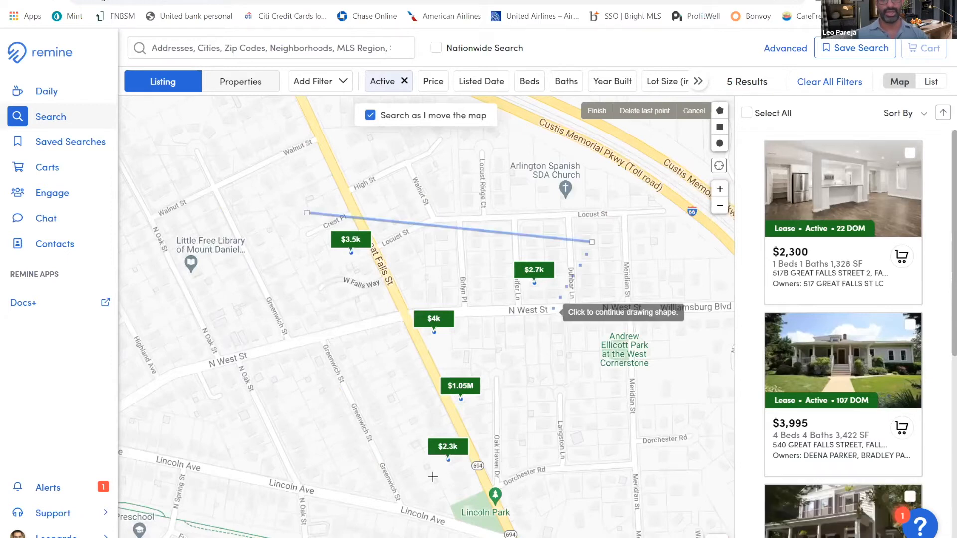
pyautogui.click(306, 215)
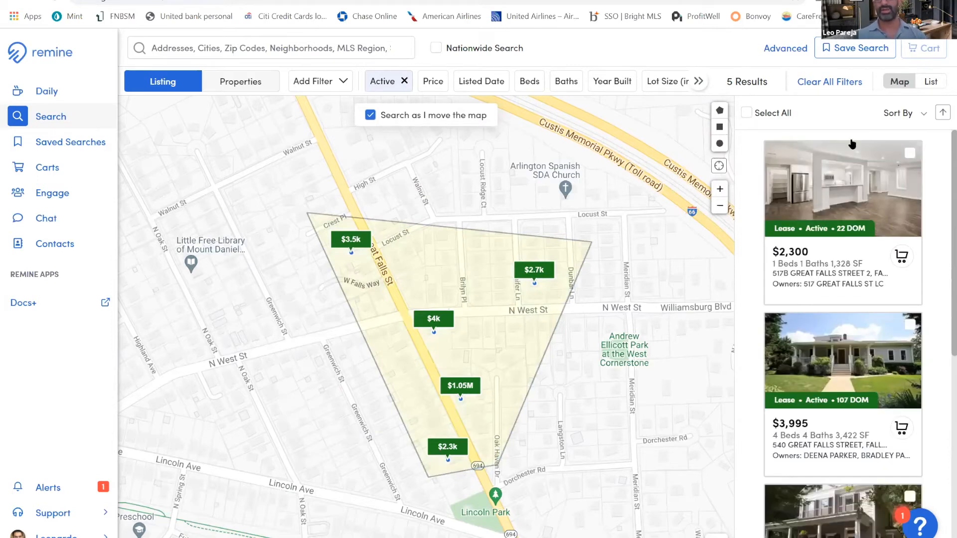
# Select all listings in the drawn area and add them to a new cart named naaractive
pyautogui.click(746, 112)
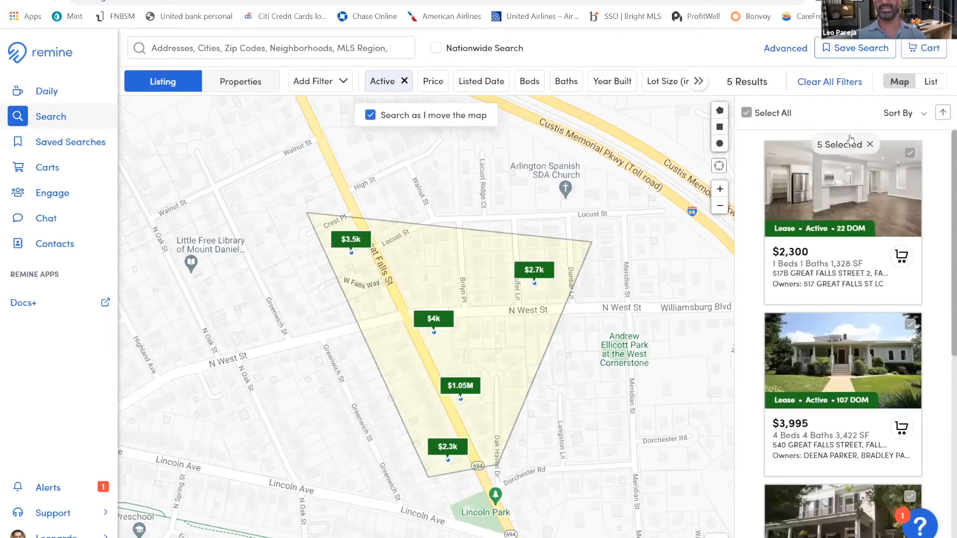
pyautogui.click(927, 50)
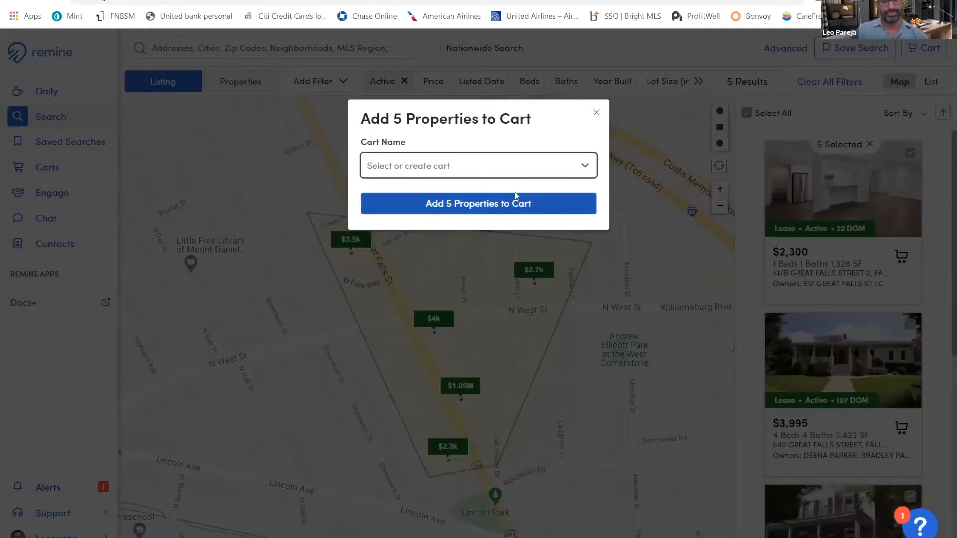
pyautogui.write('naaractive')
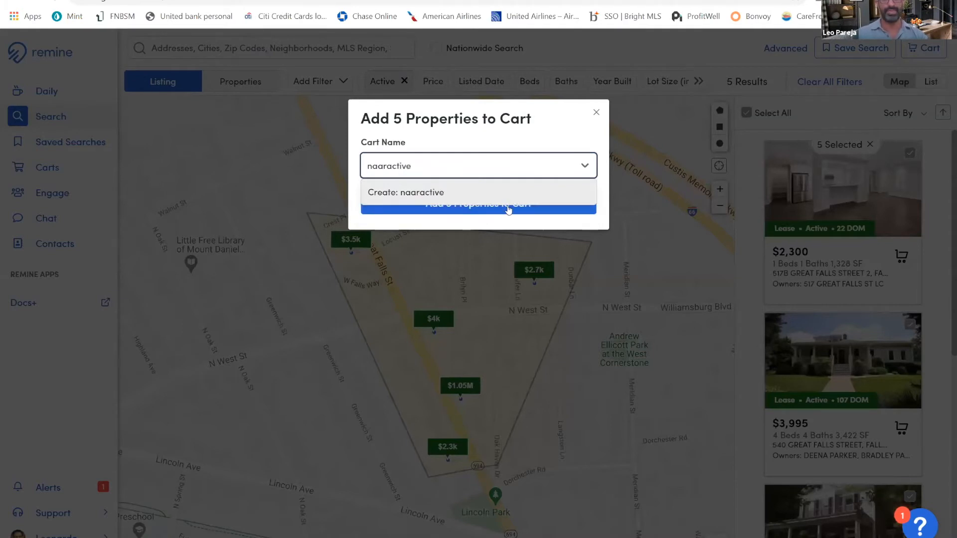
pyautogui.click(509, 202)
pyautogui.click(507, 209)
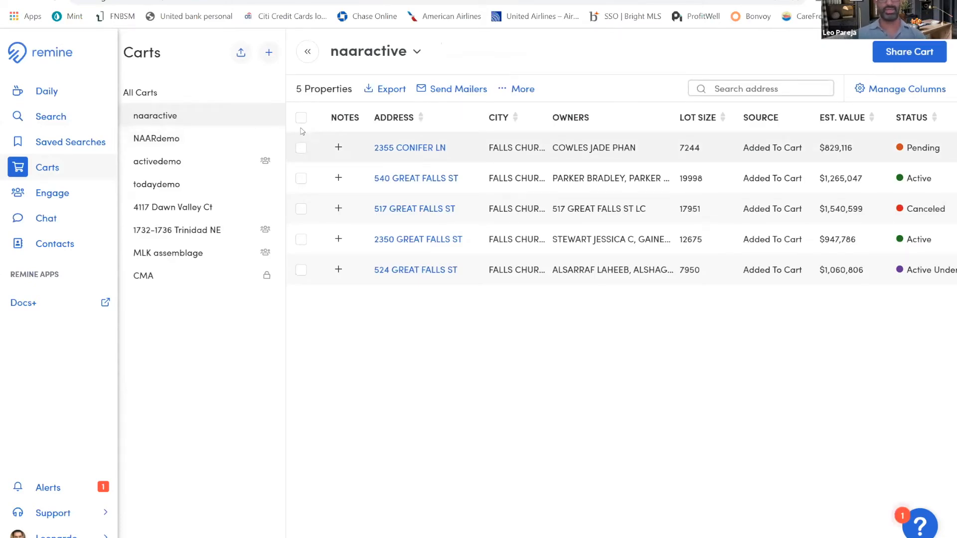
# Select all properties in the naaractive cart and share the cart with the presenter's own contact
pyautogui.click(301, 118)
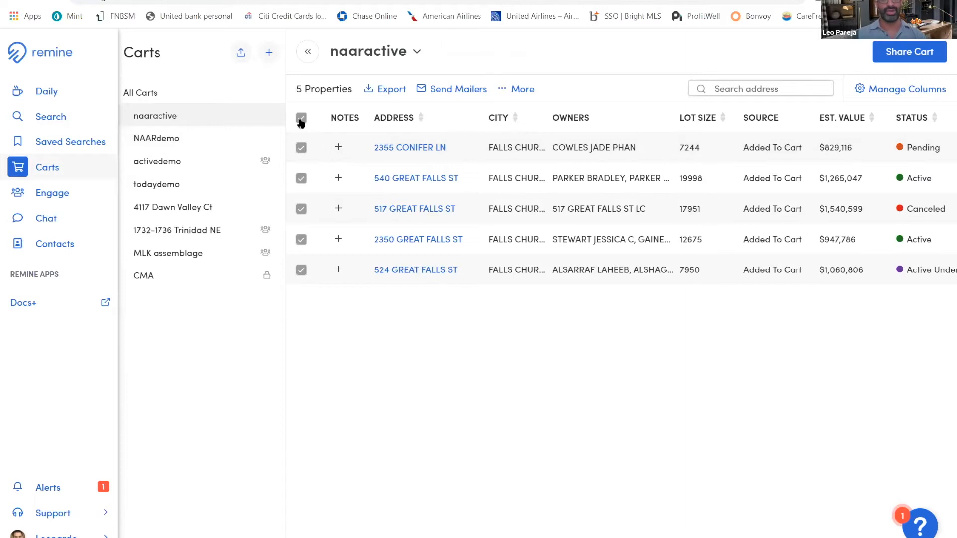
pyautogui.click(889, 54)
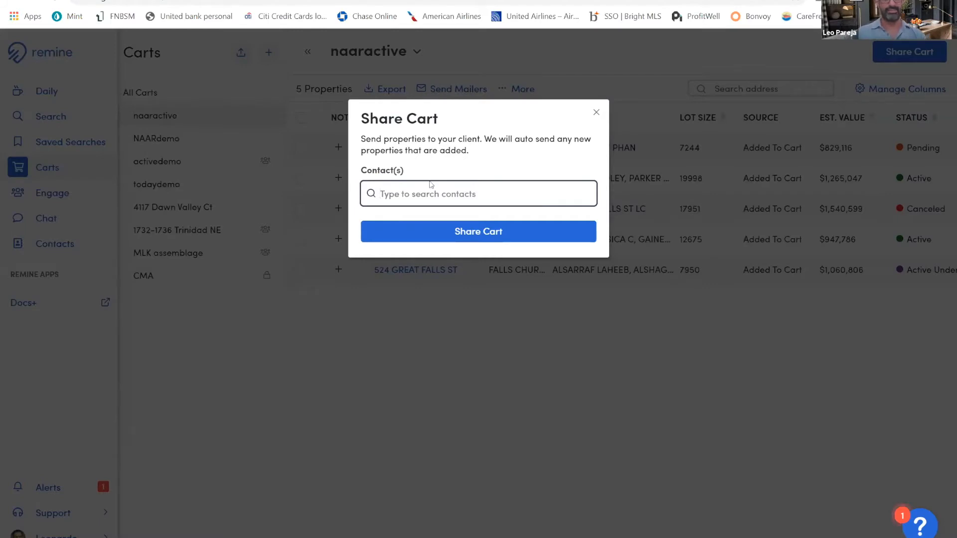
pyautogui.write('leo')
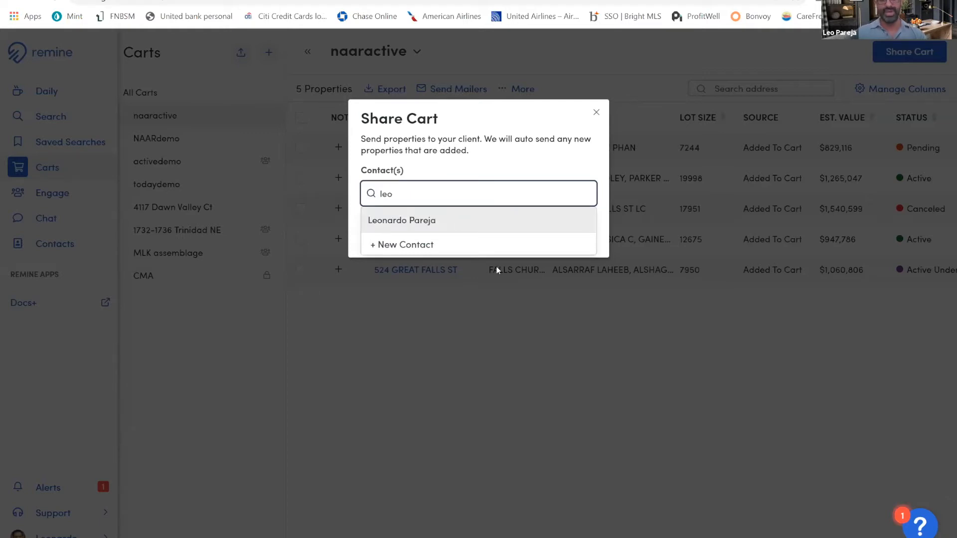
pyautogui.press('Return')
pyautogui.press('Return')
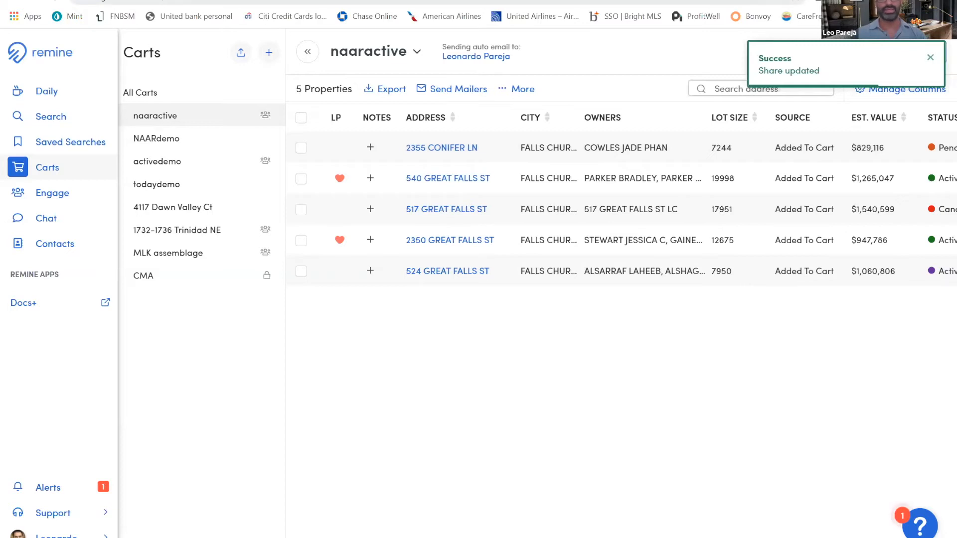
# Open the client-facing home search site and search it for the Lincoln Ave home in Falls Church
pyautogui.hotkey('ctrl', 't')
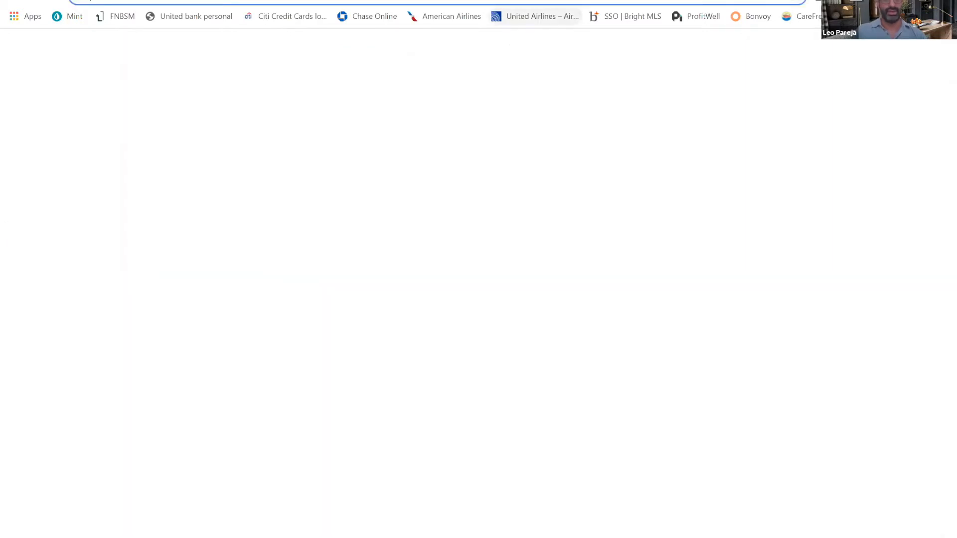
pyautogui.write('w')
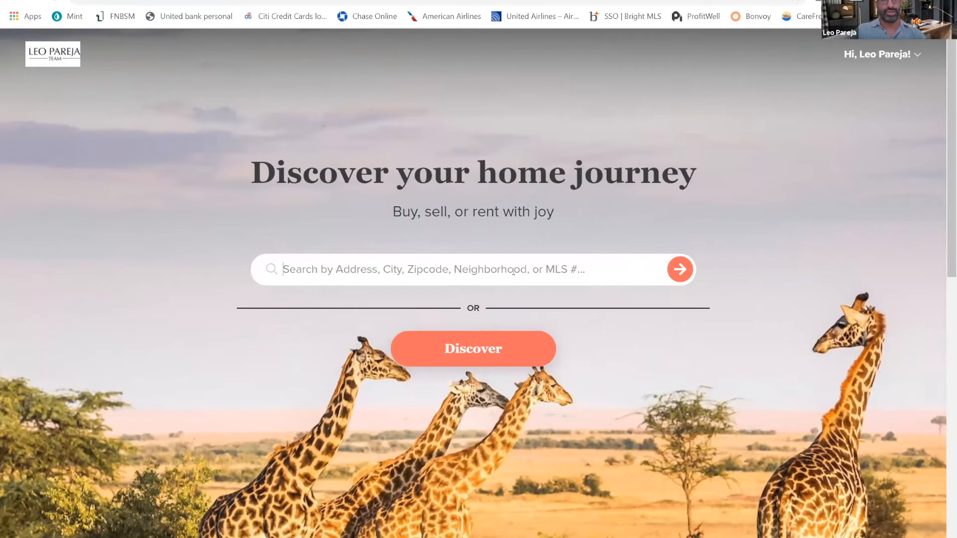
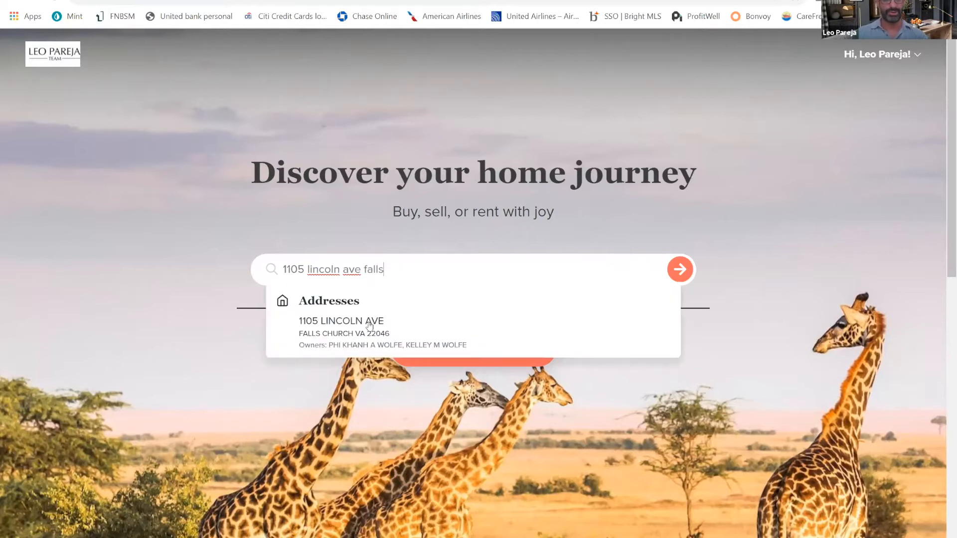
pyautogui.press('Return')
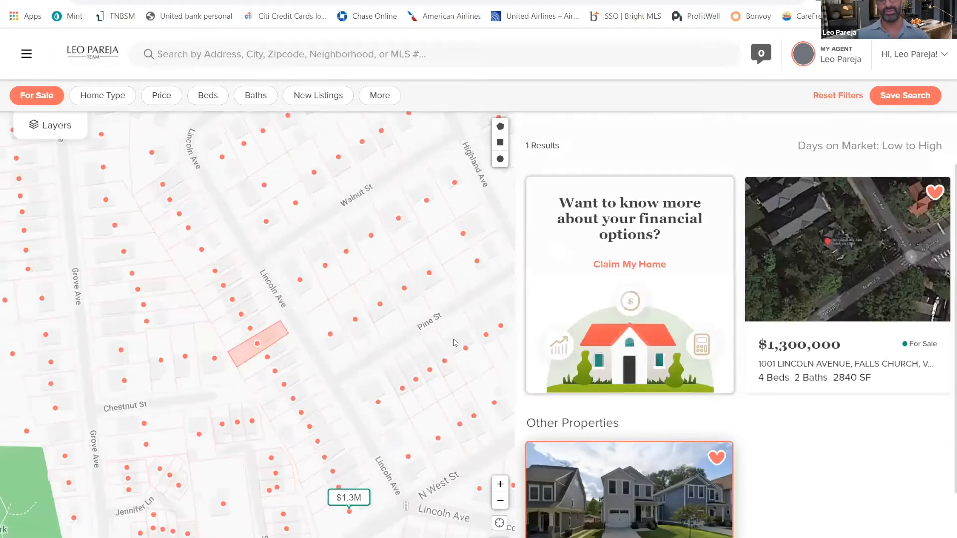
# Open the $1,300,000 Lincoln Avenue listing from the search results and review its details and remarks
pyautogui.scroll(-1, 419, 309)
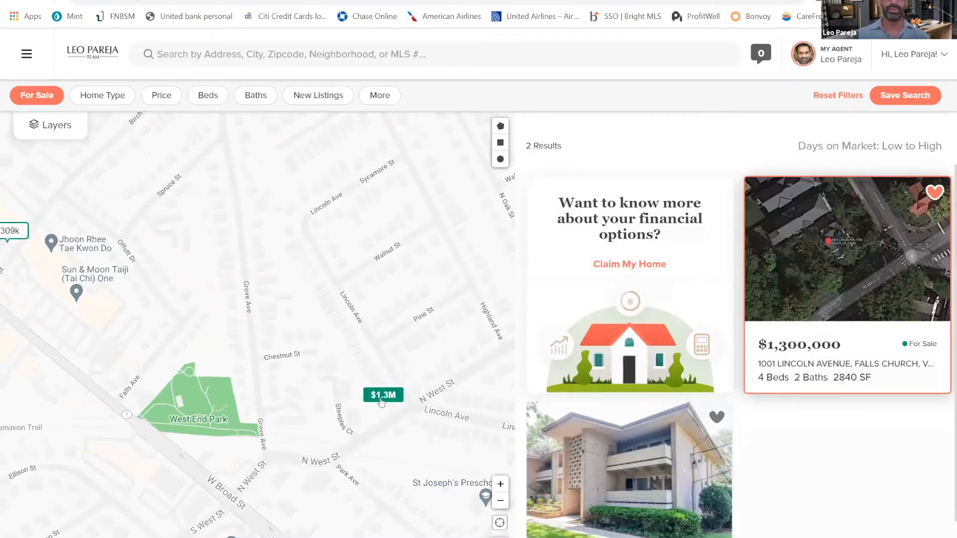
pyautogui.click(804, 364)
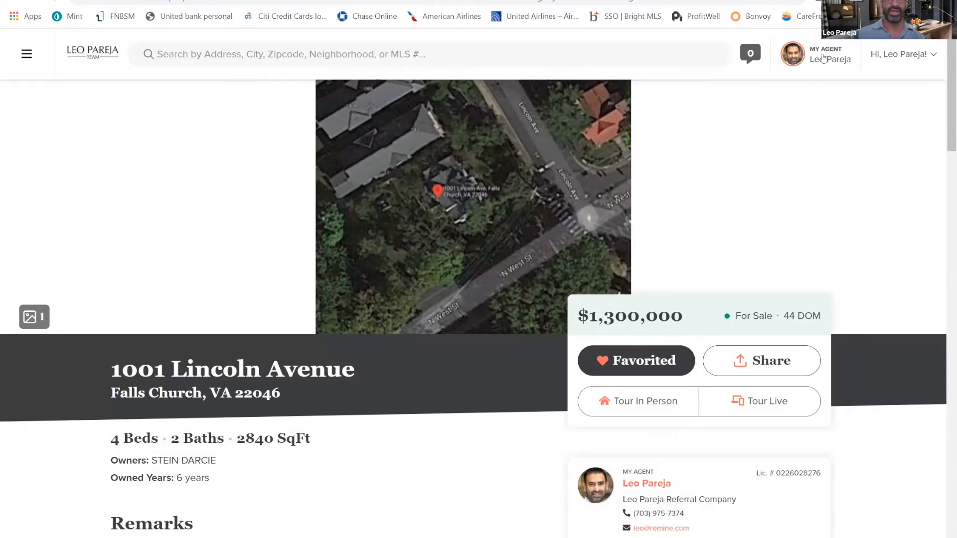
pyautogui.scroll(-4, 710, 283)
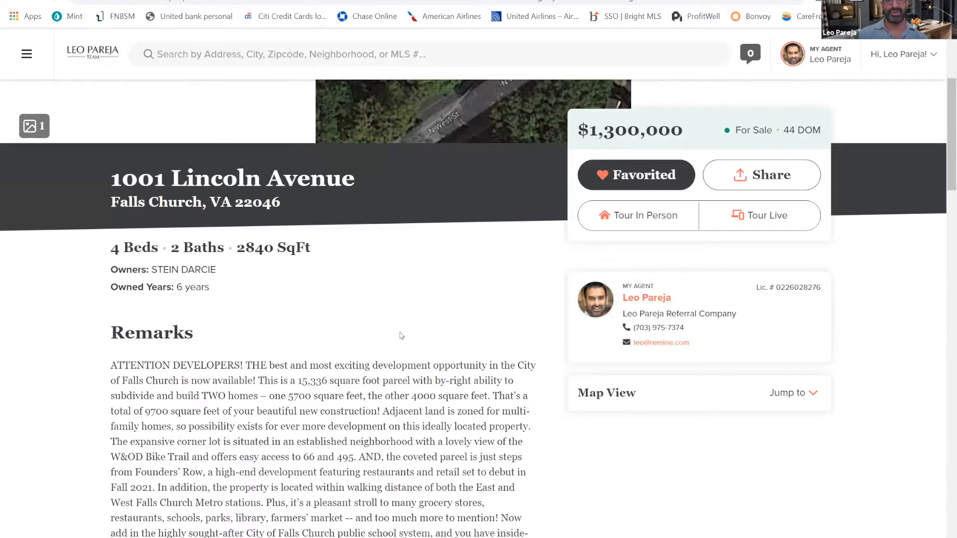
pyautogui.scroll(-1, 384, 293)
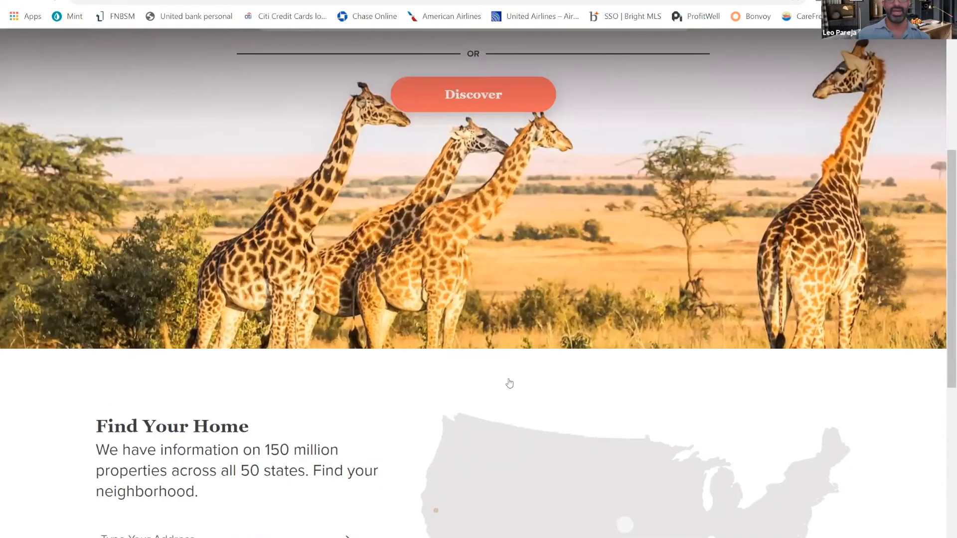
# Go to Discover from the home page and view the first property card of the shared naaractive collection
pyautogui.scroll(4, 481, 331)
pyautogui.click(479, 343)
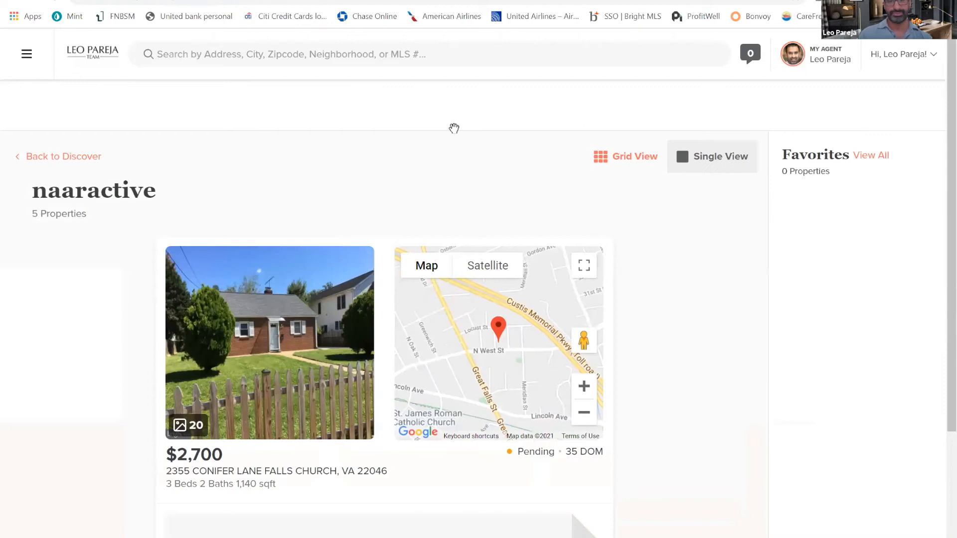
pyautogui.scroll(-3, 619, 197)
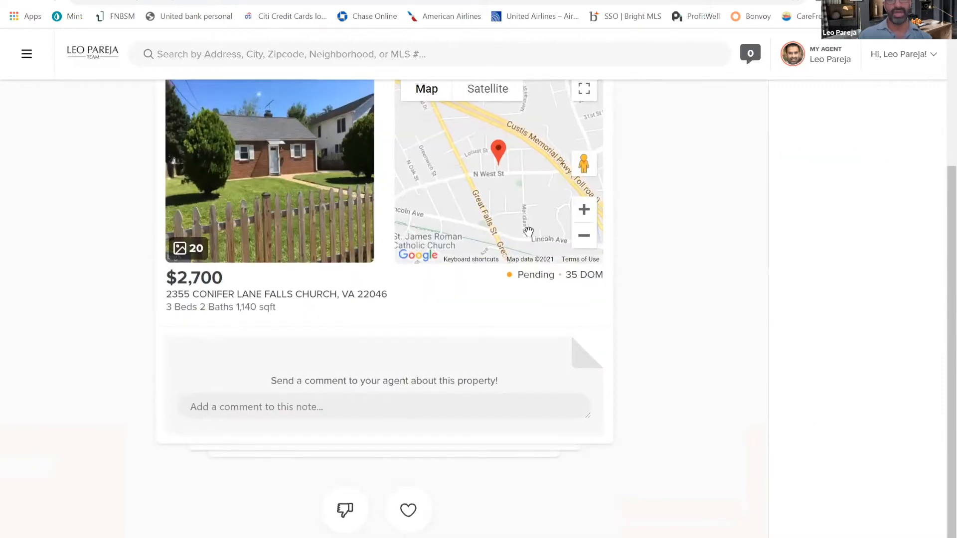
pyautogui.scroll(2, 588, 269)
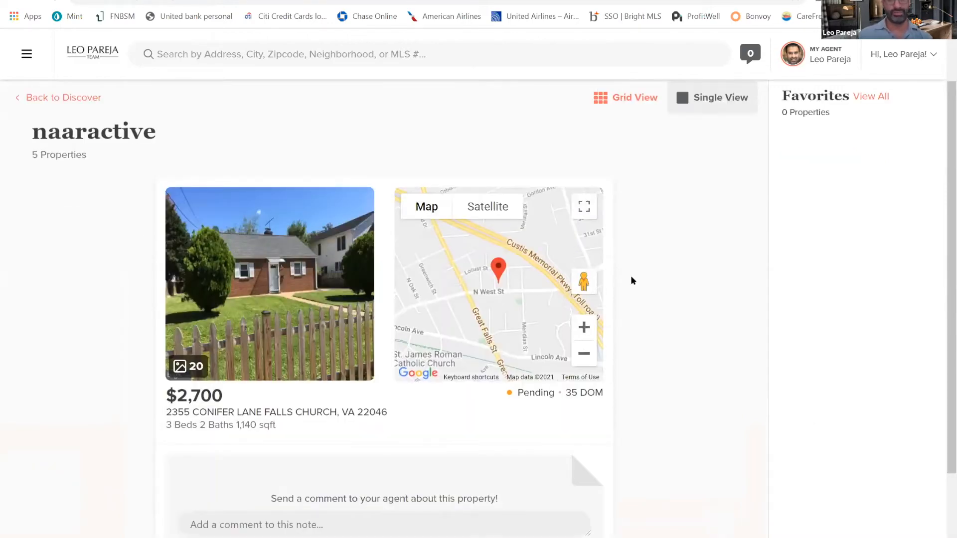
# Send the agent the comment "love it!" about the $2,700 Conifer Lane property and favorite it
pyautogui.scroll(-2, 386, 396)
pyautogui.click(386, 397)
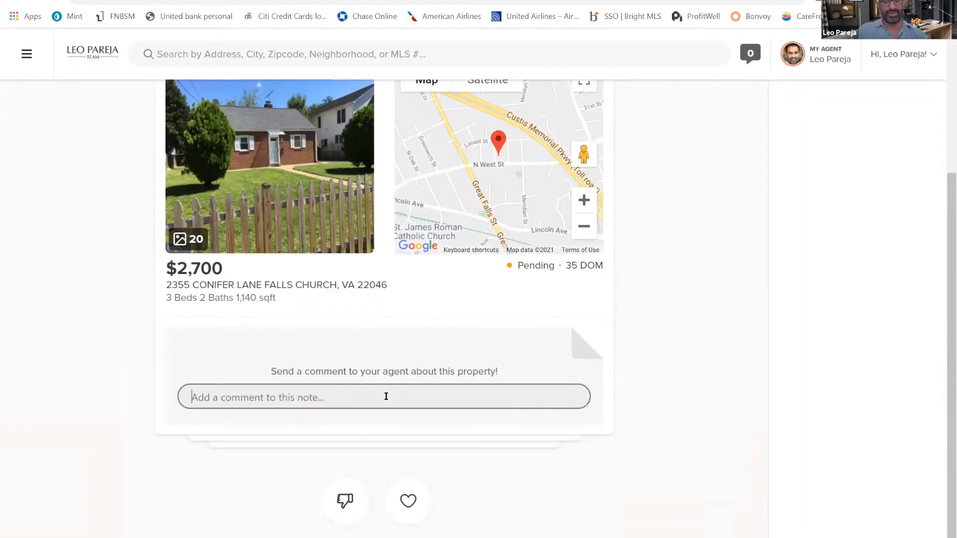
pyautogui.write('love it!')
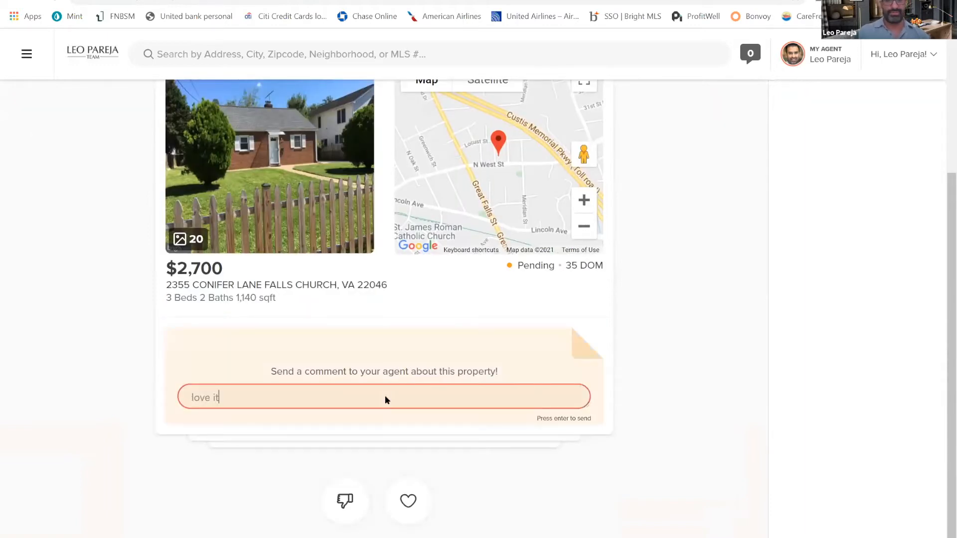
pyautogui.press('Return')
pyautogui.click(411, 513)
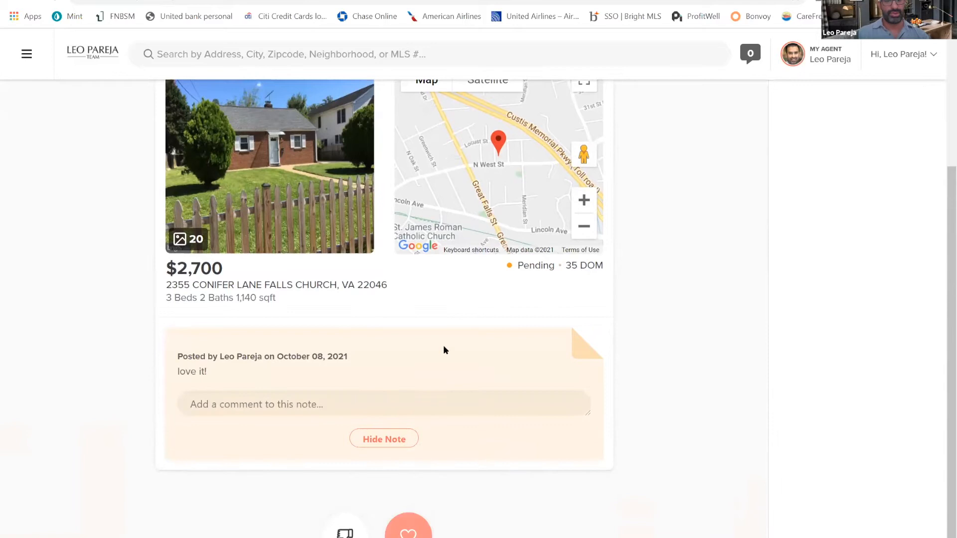
# Send the comment "wanna see" about the $3,995 Great Falls Street rental and add it to the favorites
pyautogui.click(370, 404)
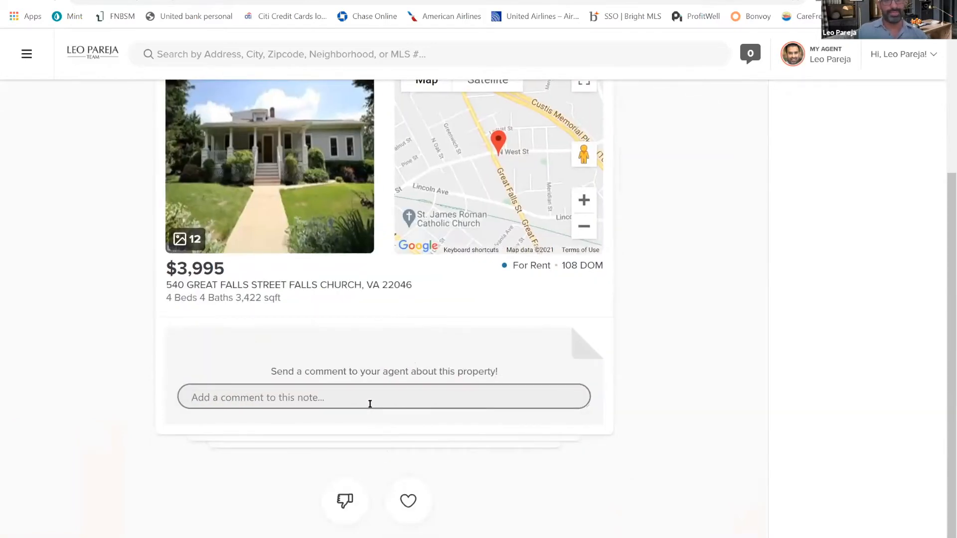
pyautogui.write('wanna see')
pyautogui.press('Return')
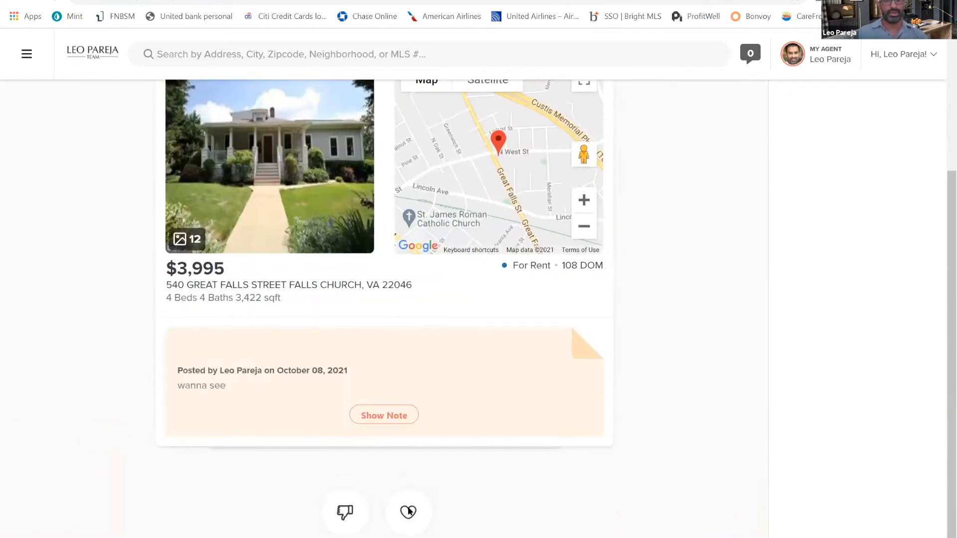
pyautogui.click(408, 513)
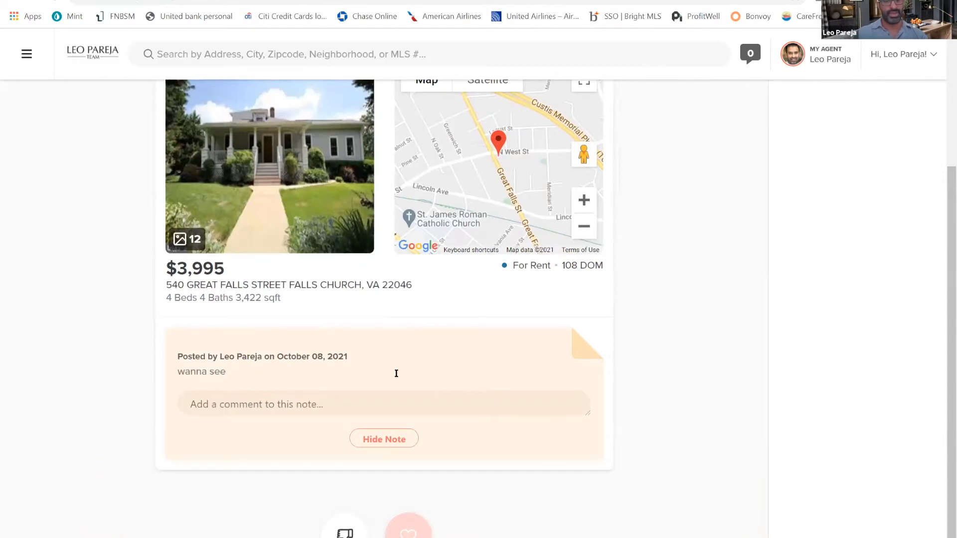
# Send the comment "nice!" about the $5,600 Great Falls Street property, and rate the cards with a favorite or a thumbs down
pyautogui.click(356, 401)
pyautogui.write('nice!')
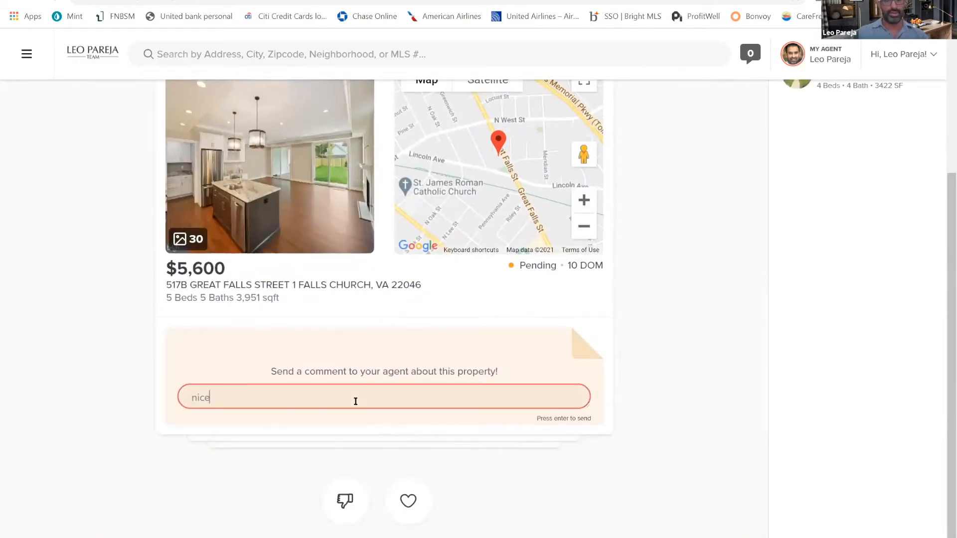
pyautogui.press('Return')
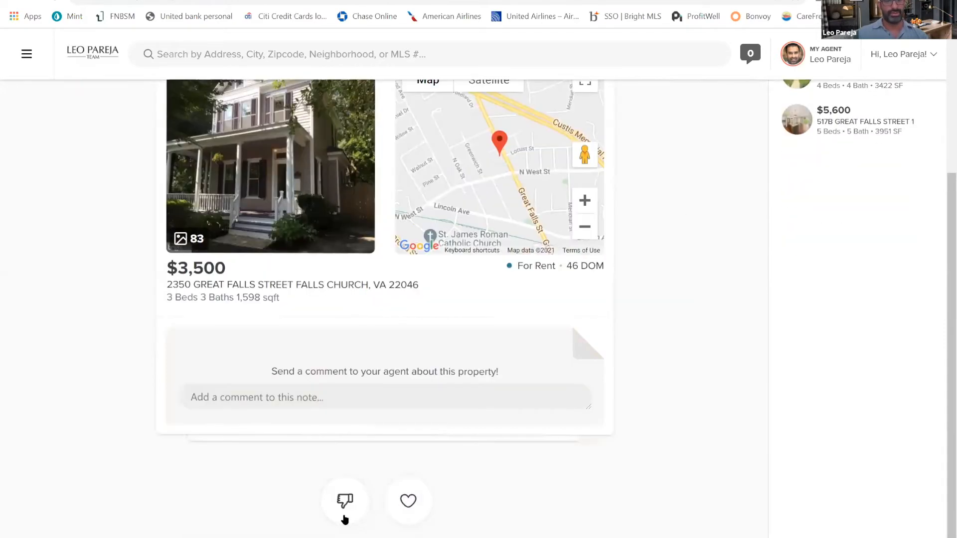
pyautogui.click(344, 520)
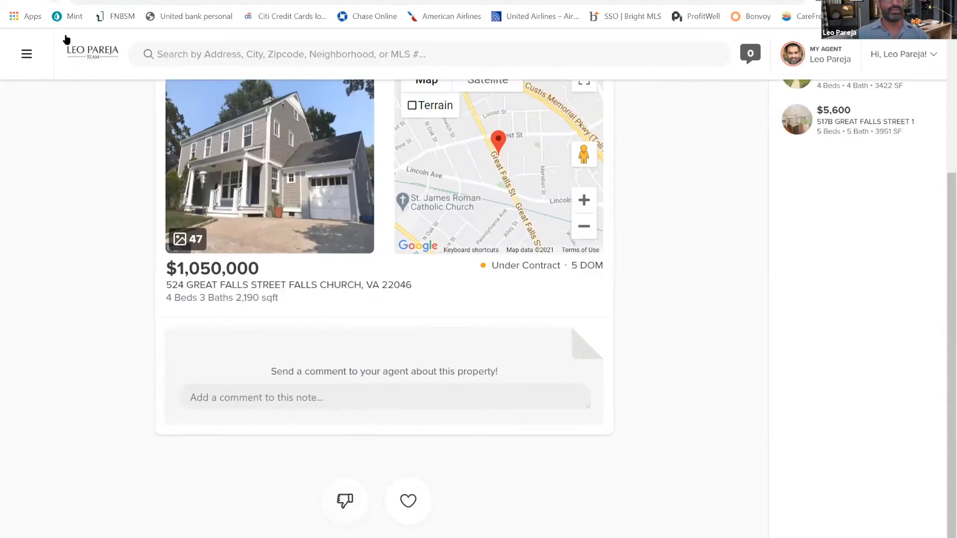
# Switch back to the agent's naaractive cart, refresh it, and view the shared notes for the Conifer Ln property
pyautogui.click(90, 1)
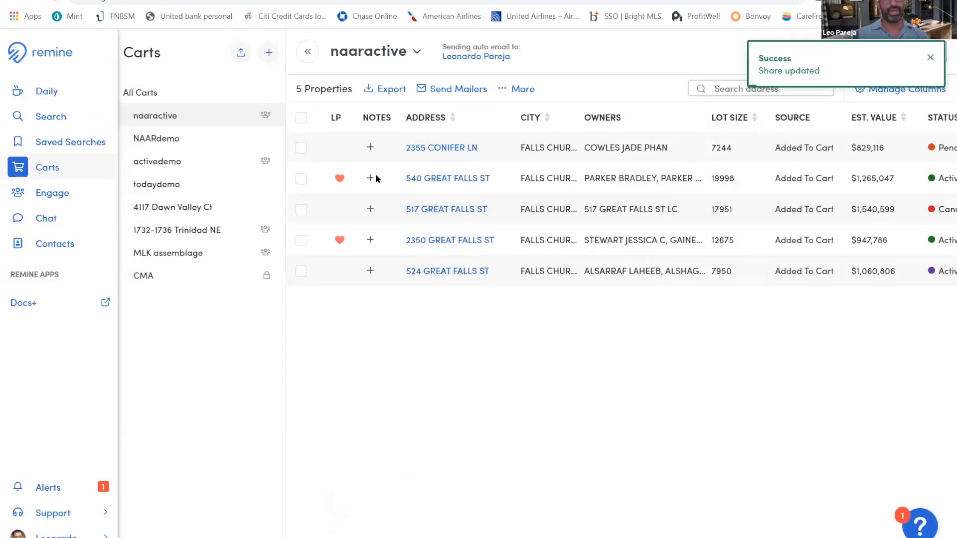
pyautogui.click(54, 1)
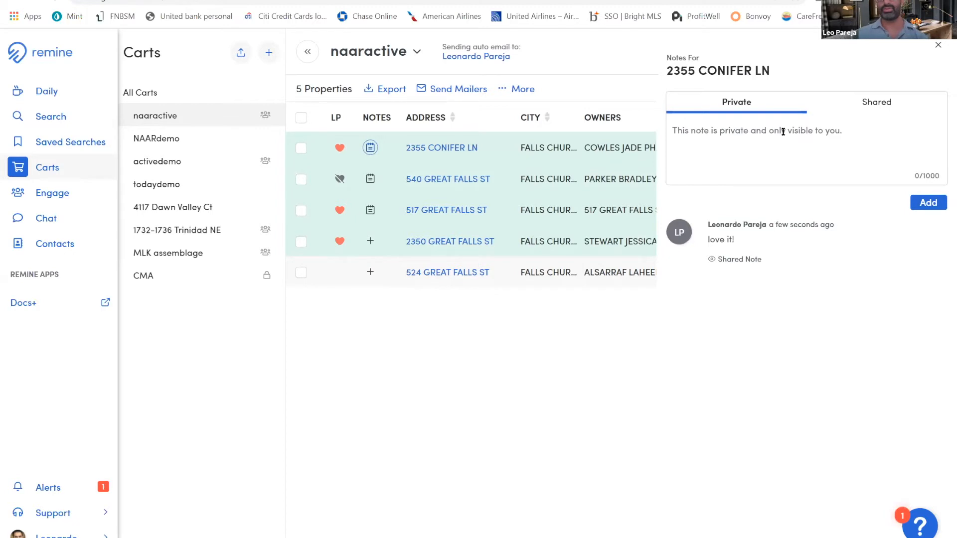
pyautogui.click(888, 116)
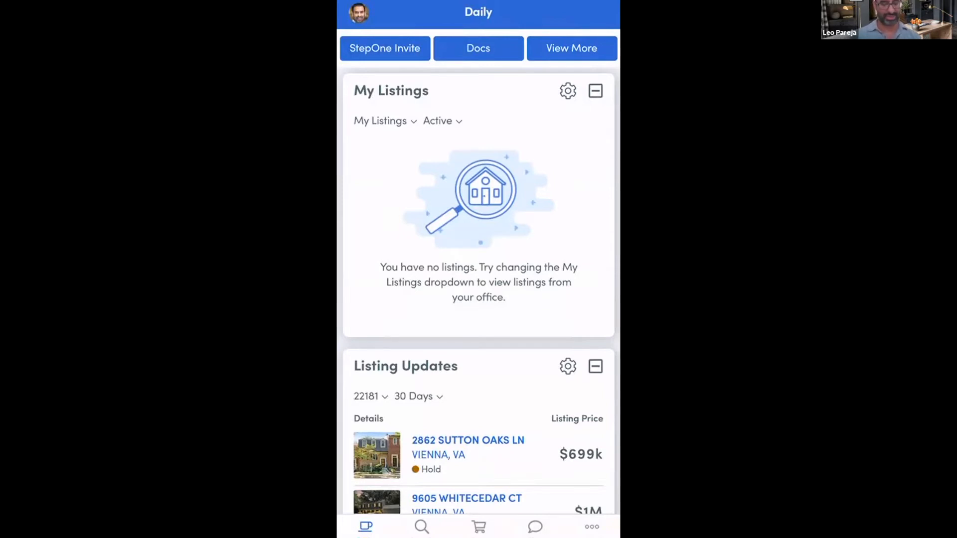
# In the Remine mobile app, search the map for the Lincoln Ave address in Falls Church, VA, and select the matching result
pyautogui.scroll(-5, 479, 289)
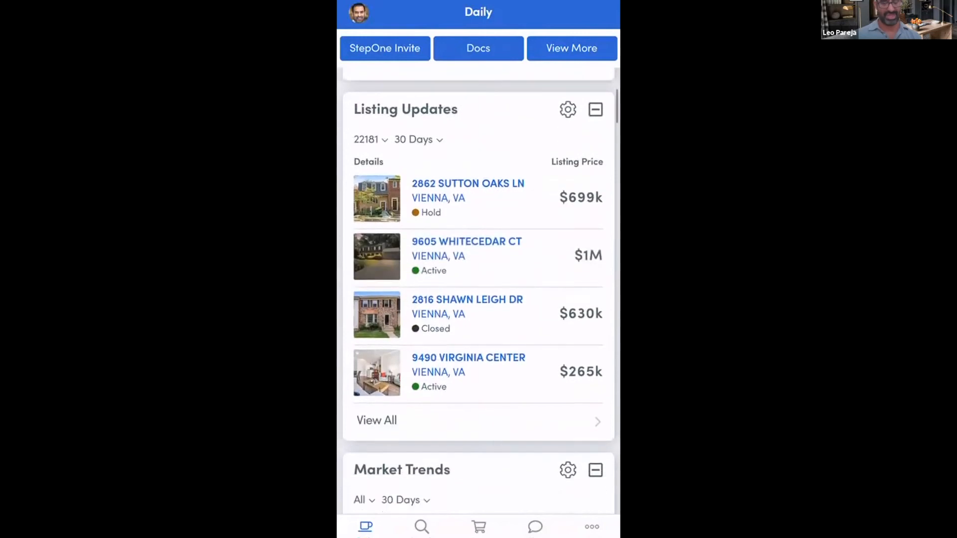
pyautogui.click(421, 527)
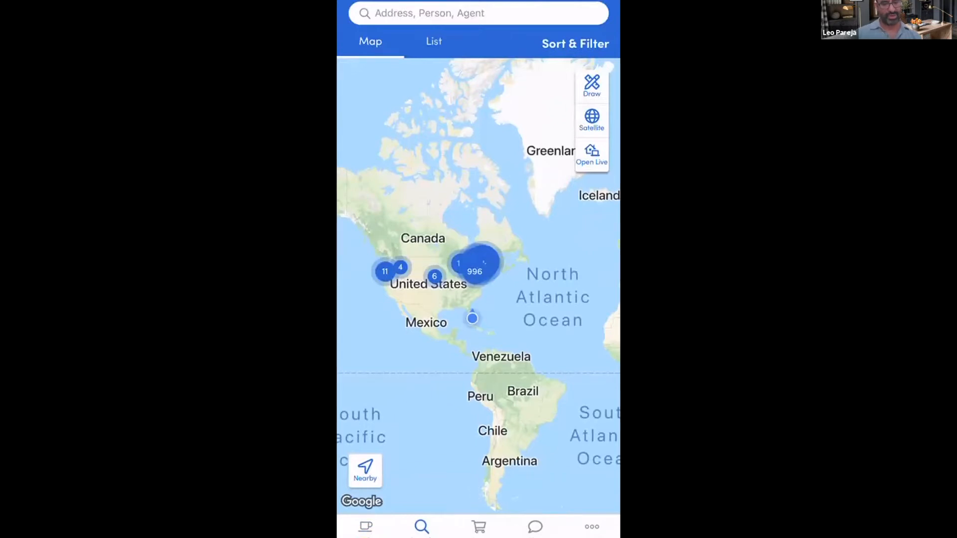
pyautogui.click(478, 13)
pyautogui.click(355, 502)
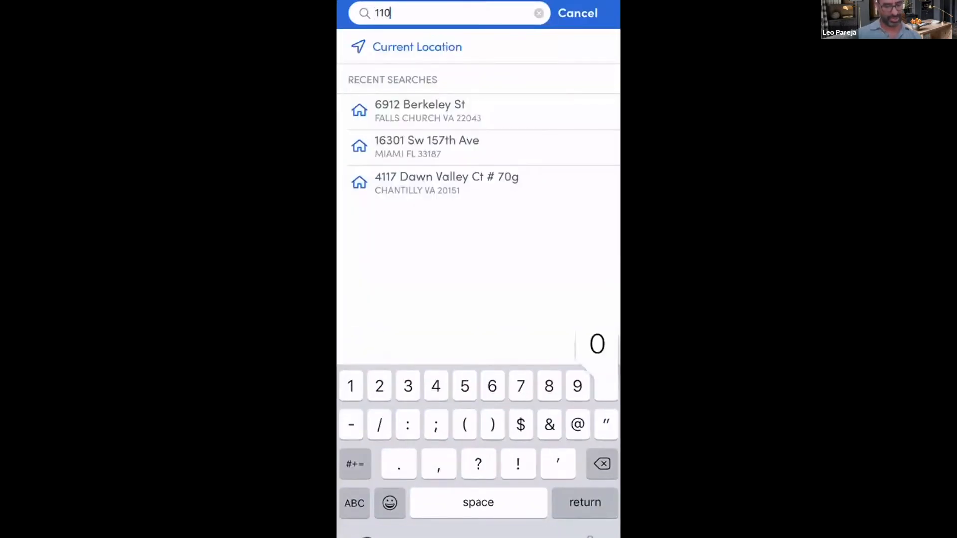
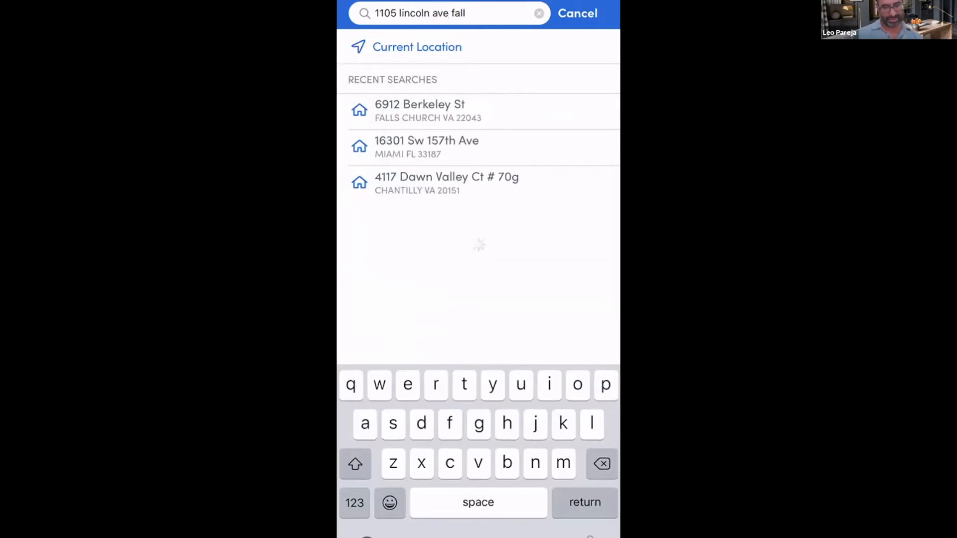
pyautogui.scroll(-10, 479, 269)
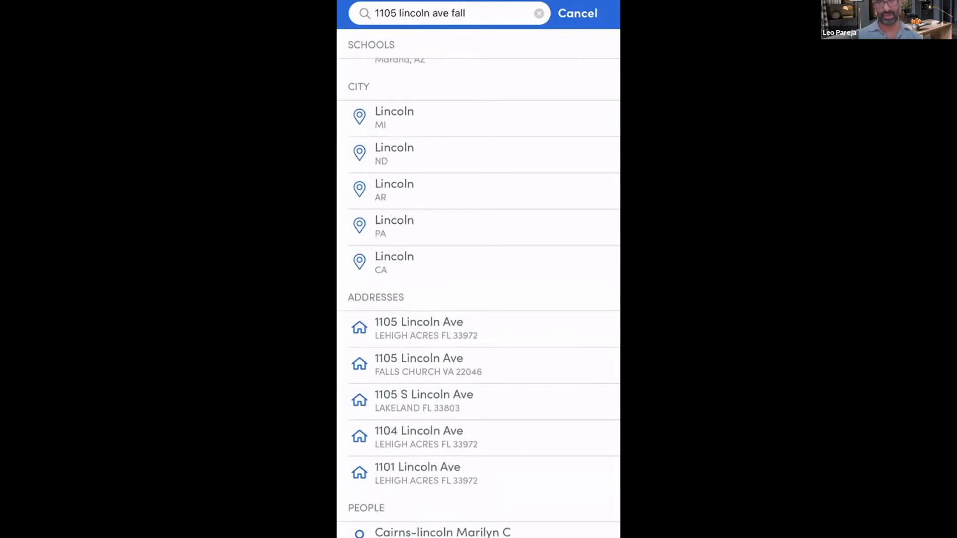
pyautogui.click(428, 364)
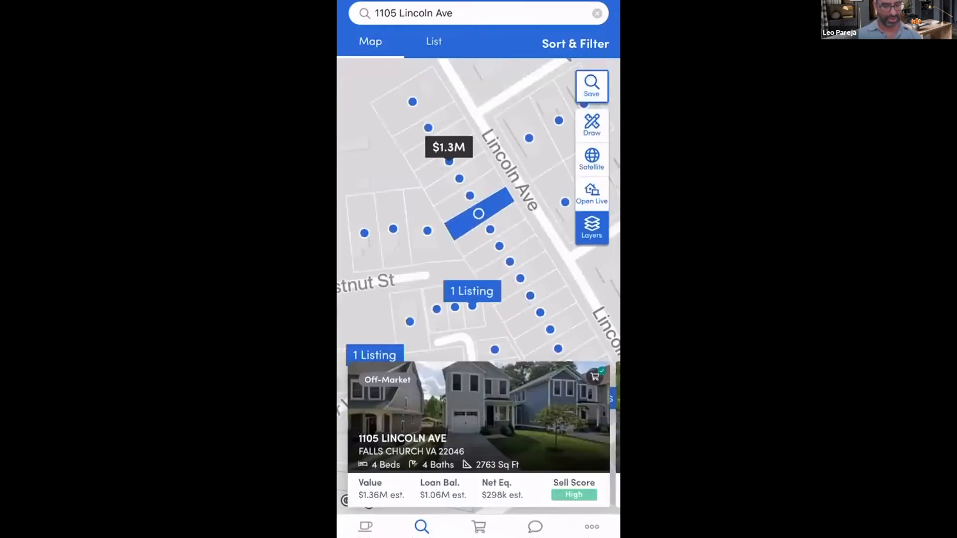
# Open the off-market Lincoln Ave property's details and review its summary, lot map, listing agent and public record sections
pyautogui.click(478, 419)
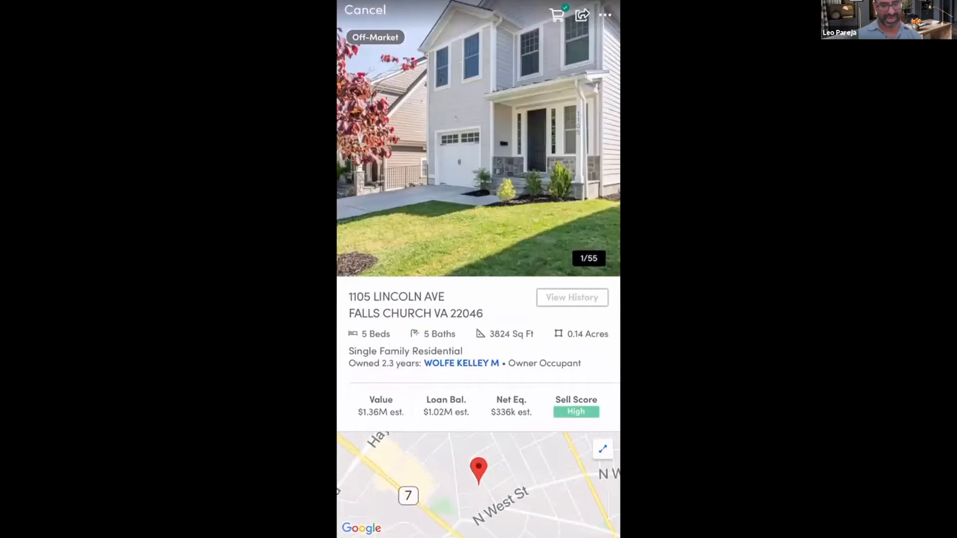
pyautogui.scroll(-8, 479, 269)
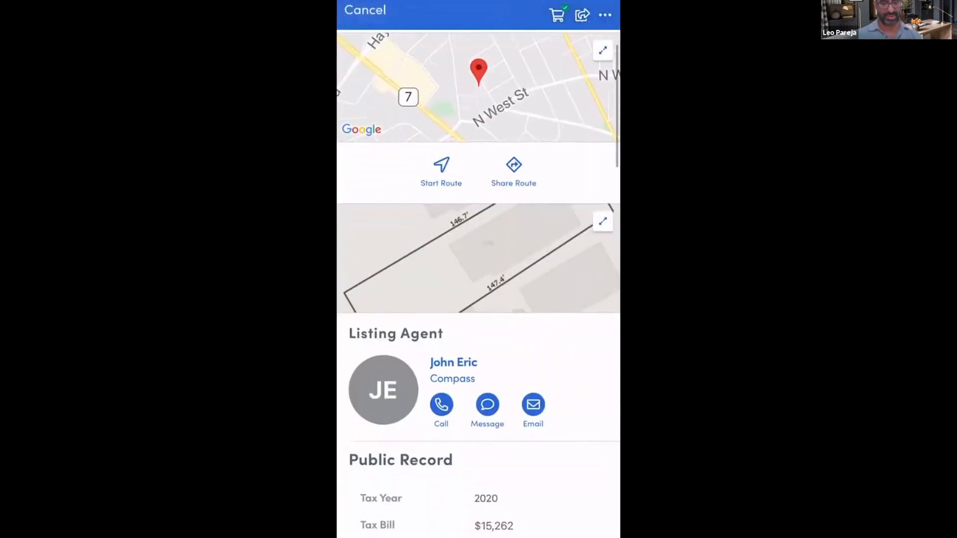
pyautogui.scroll(4, 479, 269)
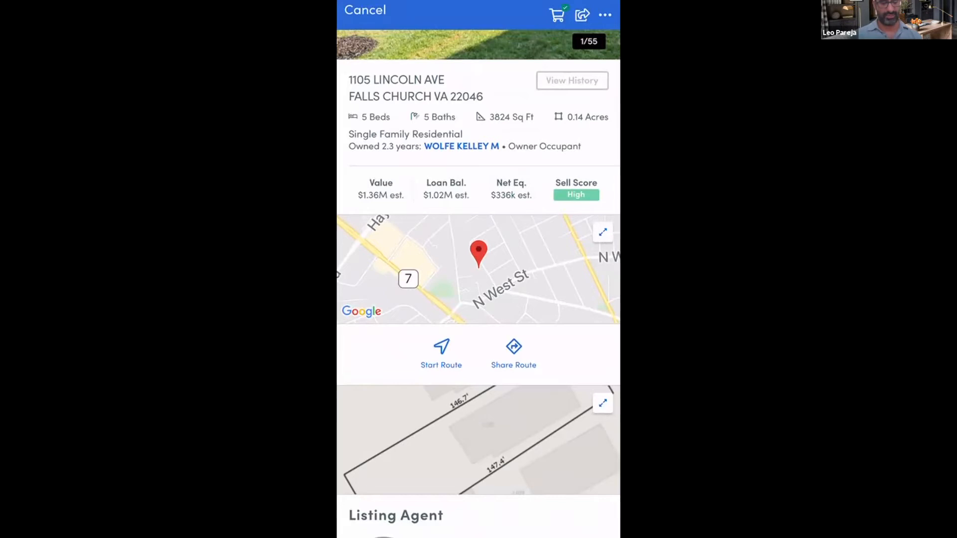
# Start a route to the Lincoln Ave property in Google Maps, close the maps app, and return to the property's details in Remine
pyautogui.click(441, 354)
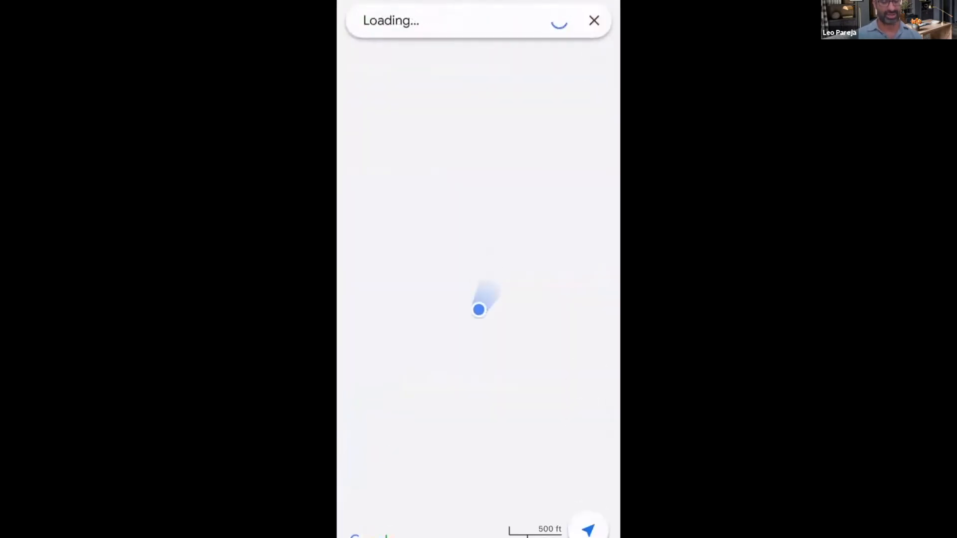
pyautogui.moveTo(478, 536); pyautogui.dragTo(503, 379)
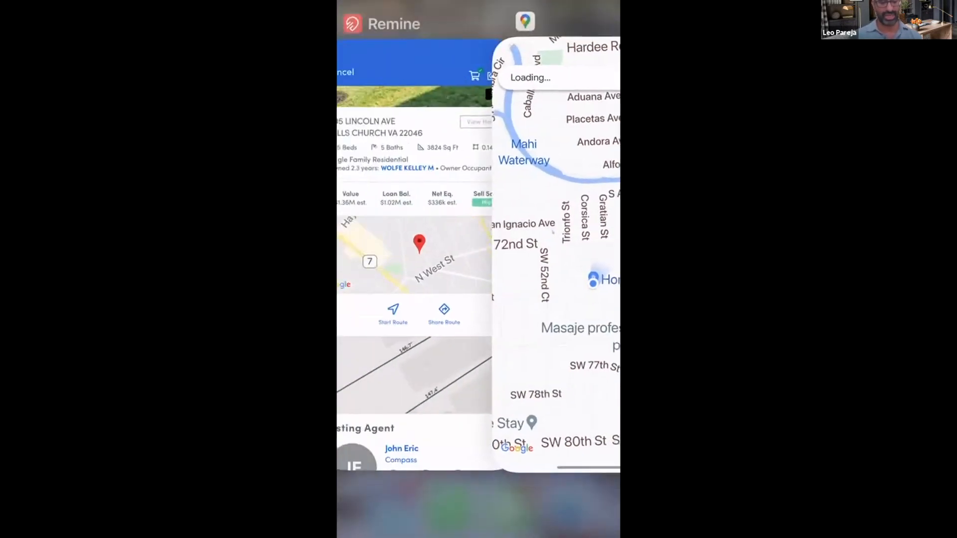
pyautogui.moveTo(578, 324); pyautogui.dragTo(581, 230)
pyautogui.click(473, 274)
pyautogui.click(514, 349)
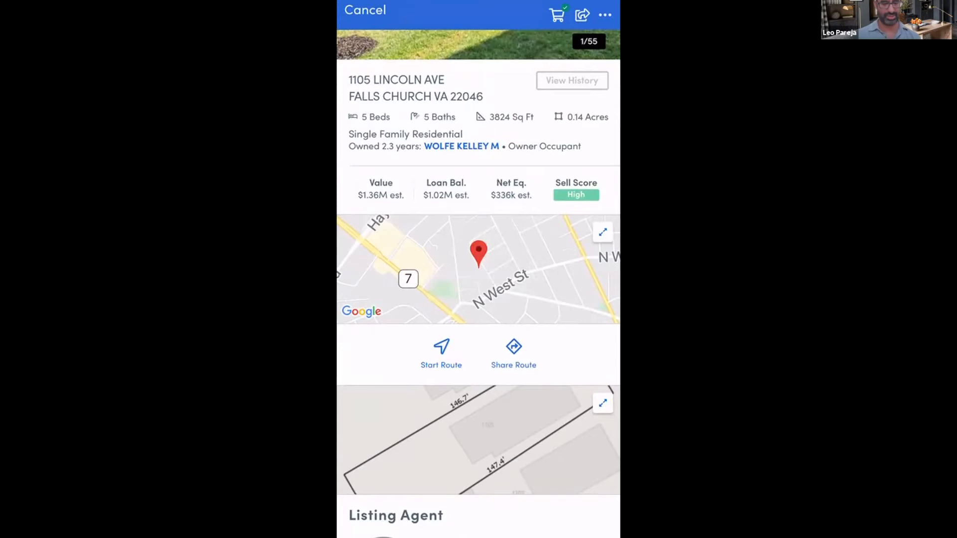
# View the listing agent's call options, open an email draft to the agent about the Lincoln Ave property, and return to Remine
pyautogui.scroll(-3, 478, 299)
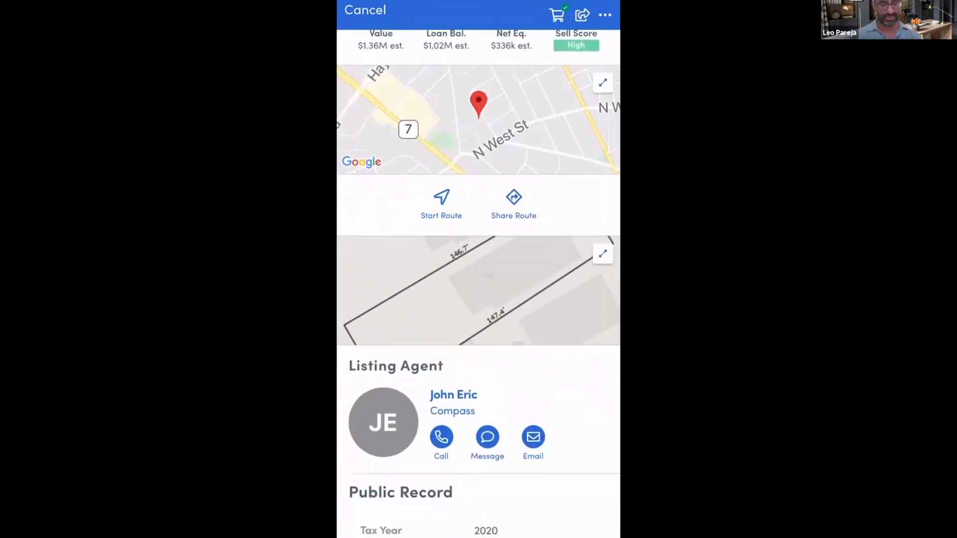
pyautogui.click(441, 437)
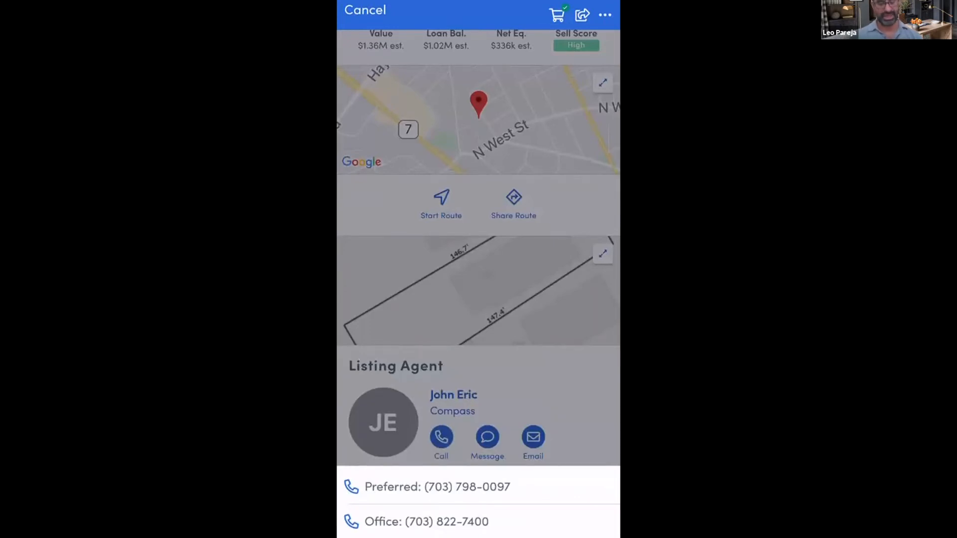
pyautogui.click(479, 289)
pyautogui.click(533, 437)
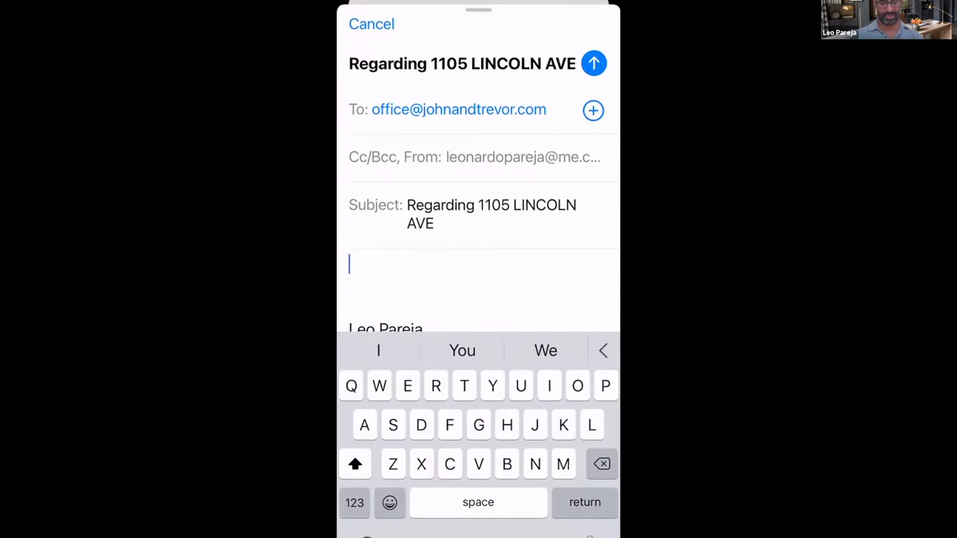
pyautogui.moveTo(479, 536); pyautogui.dragTo(492, 432)
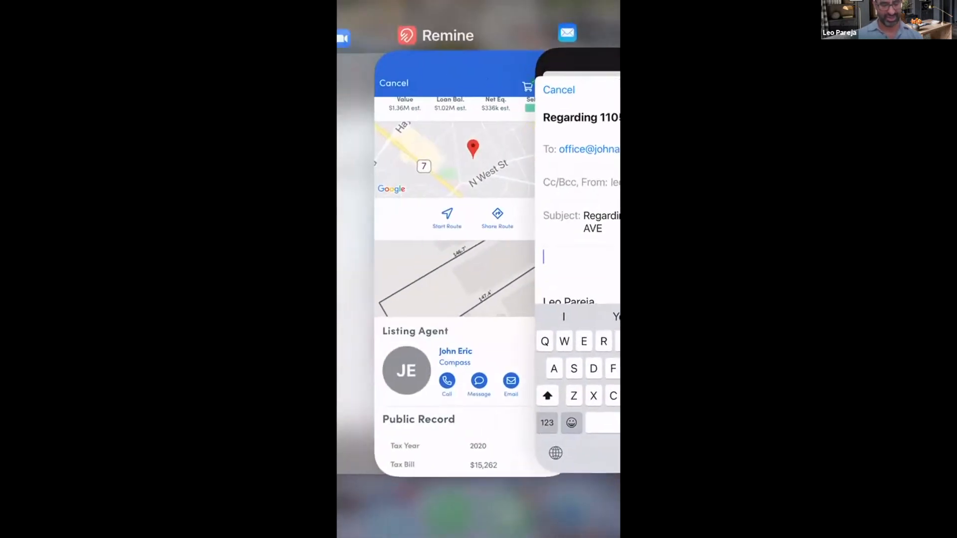
pyautogui.click(443, 259)
# Review the Lincoln Ave property's schools, valuation, demographics, property history, mortgages and associated people
pyautogui.scroll(-4, 479, 299)
pyautogui.scroll(-8, 478, 299)
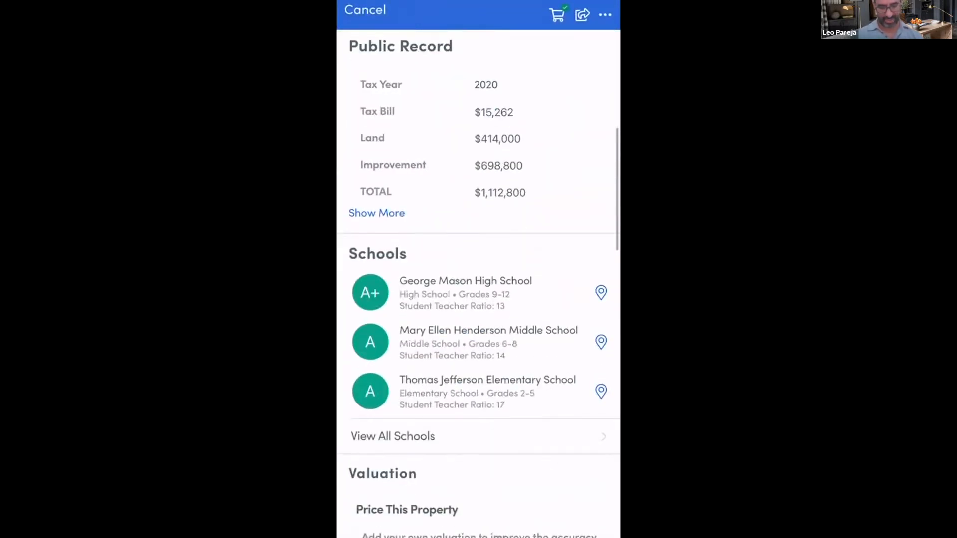
pyautogui.scroll(-10, 478, 284)
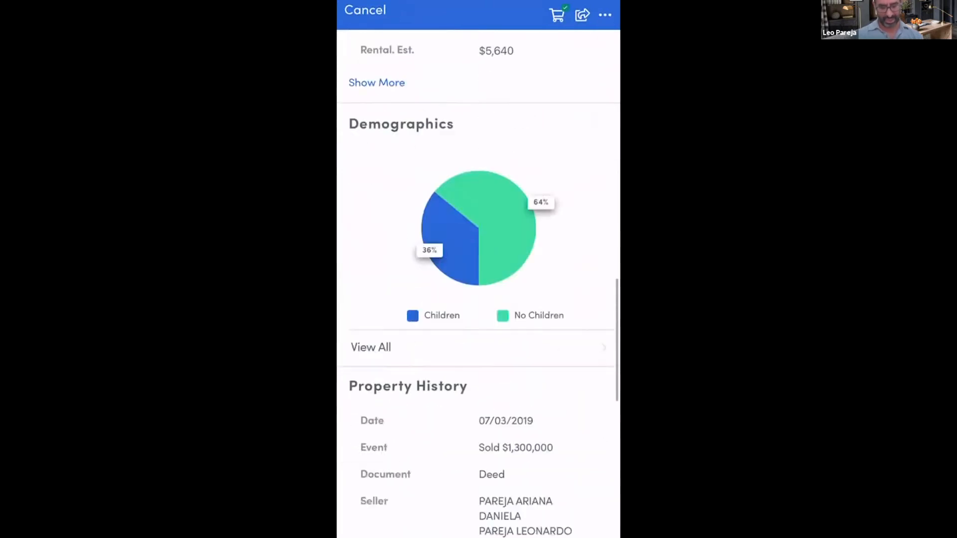
pyautogui.scroll(-3, 478, 284)
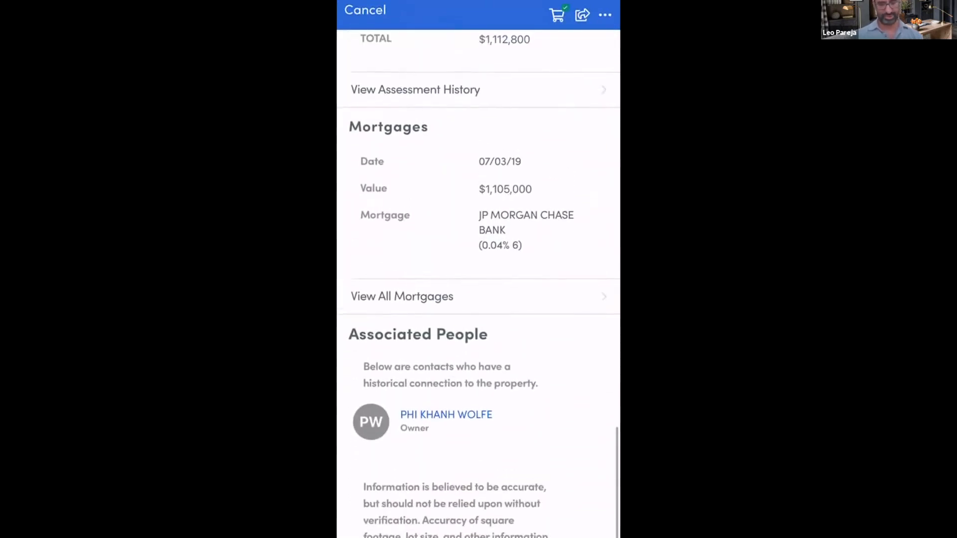
pyautogui.scroll(5, 478, 284)
# Start a CMA for the Lincoln Ave property with the preset comparables criteria, and review the comparable results
pyautogui.click(605, 15)
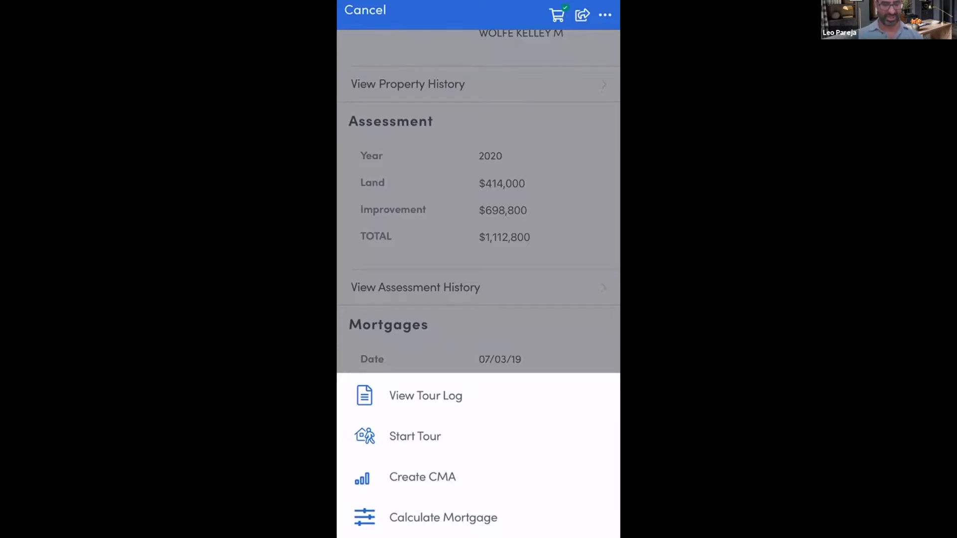
pyautogui.click(422, 477)
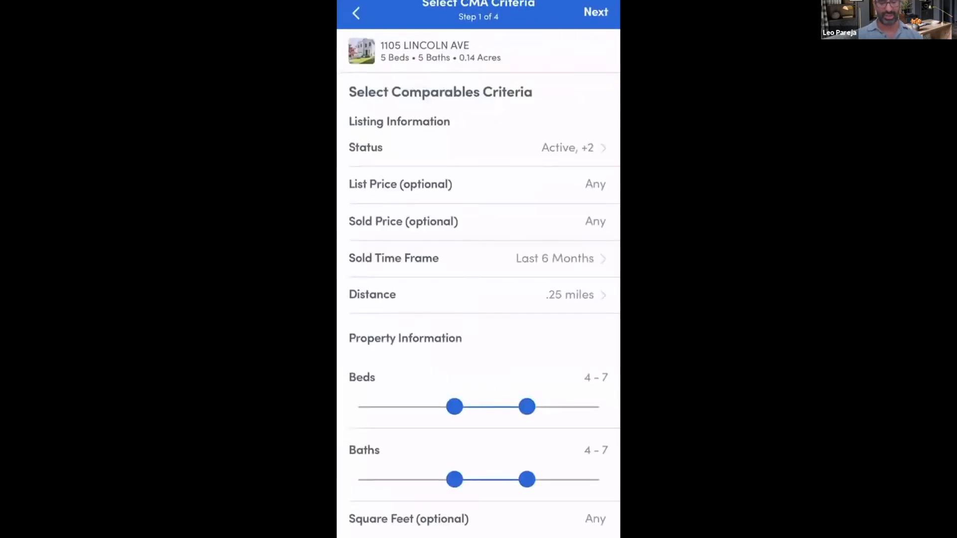
pyautogui.click(595, 12)
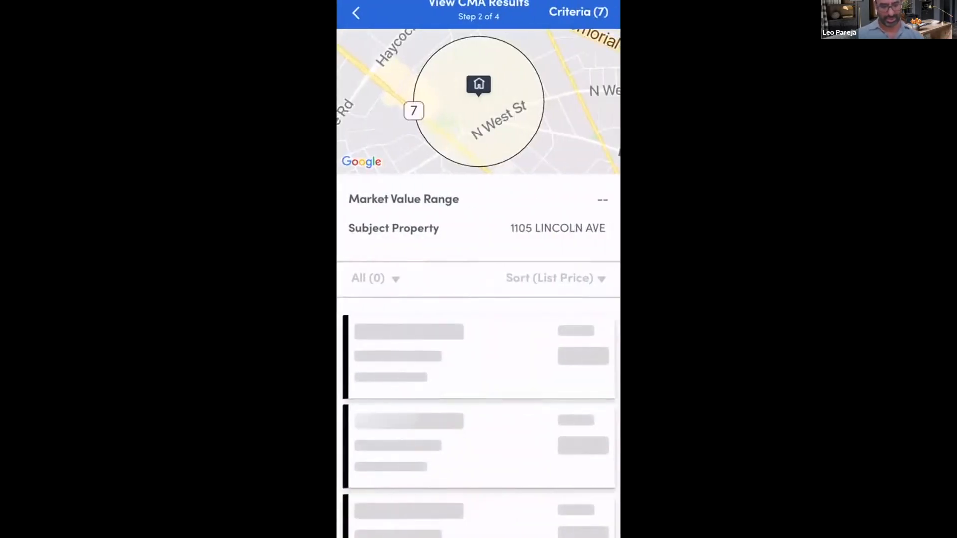
pyautogui.scroll(-5, 479, 279)
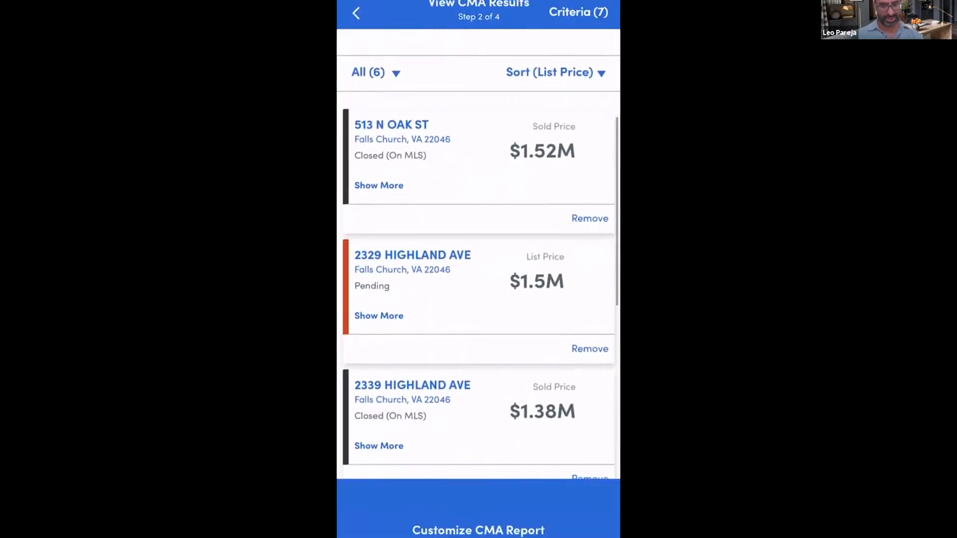
# Preview the CMA report's theme customization, back out of the CMA, and close the Lincoln Ave property's details
pyautogui.click(479, 529)
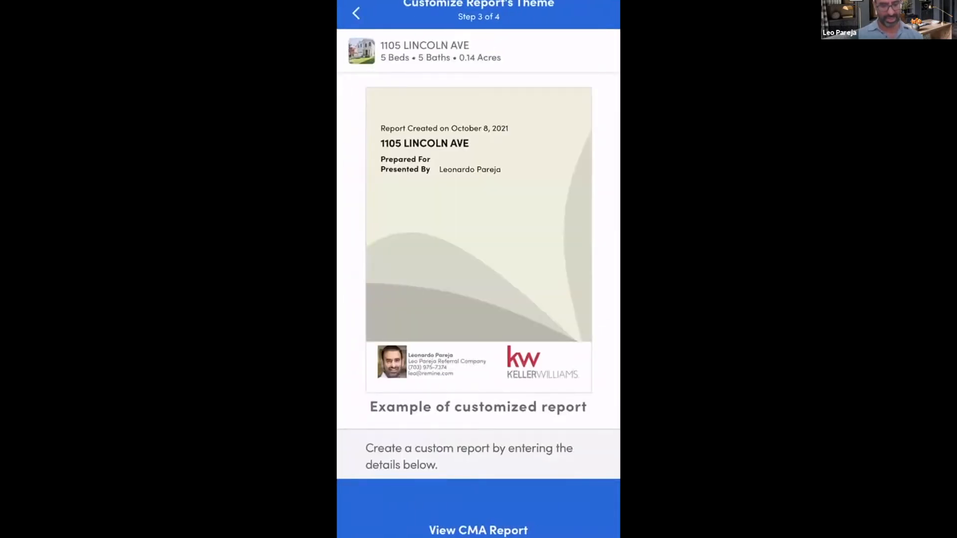
pyautogui.scroll(-8, 479, 259)
pyautogui.scroll(8, 479, 259)
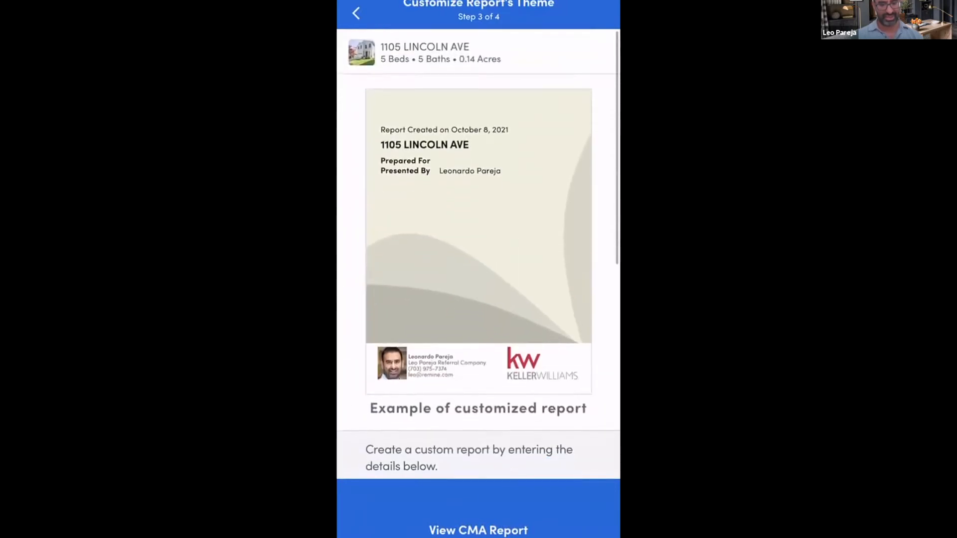
pyautogui.click(356, 13)
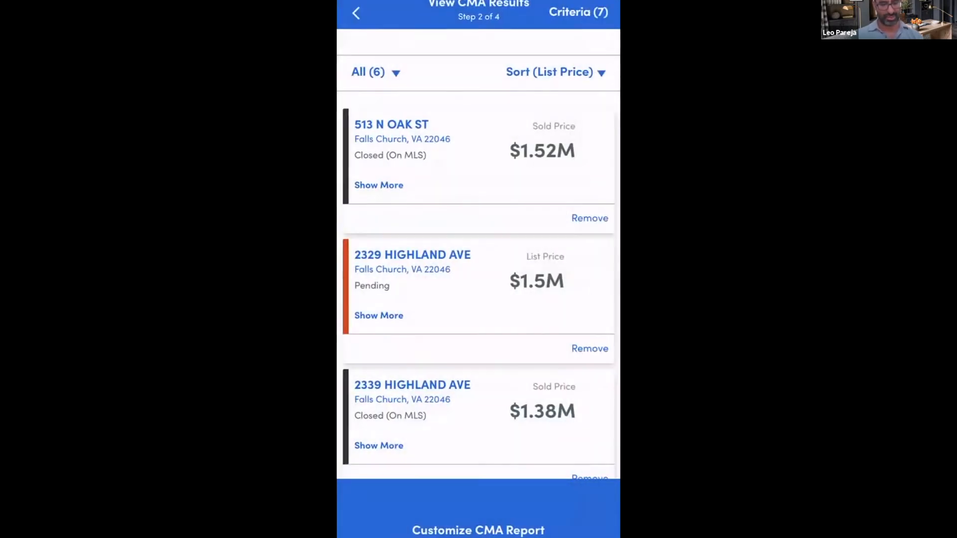
pyautogui.click(356, 12)
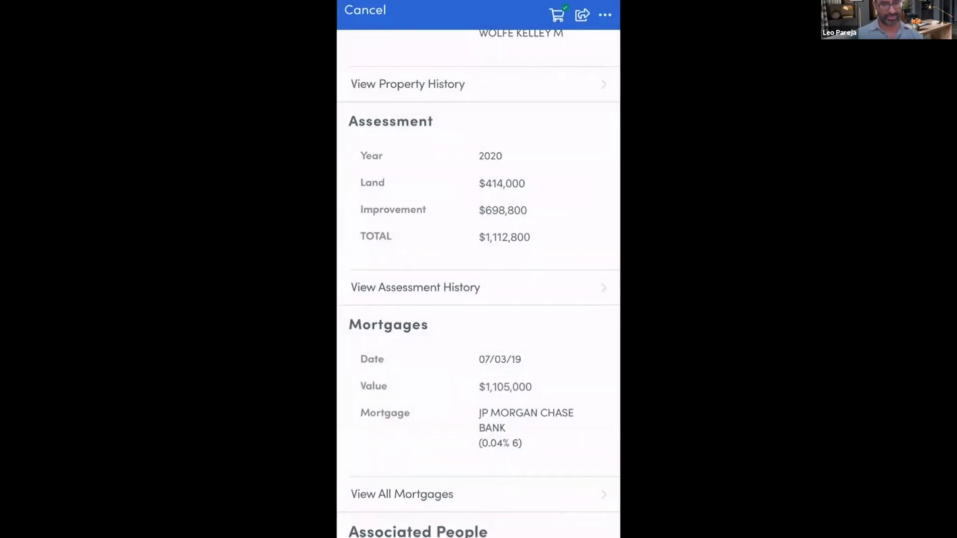
pyautogui.click(365, 10)
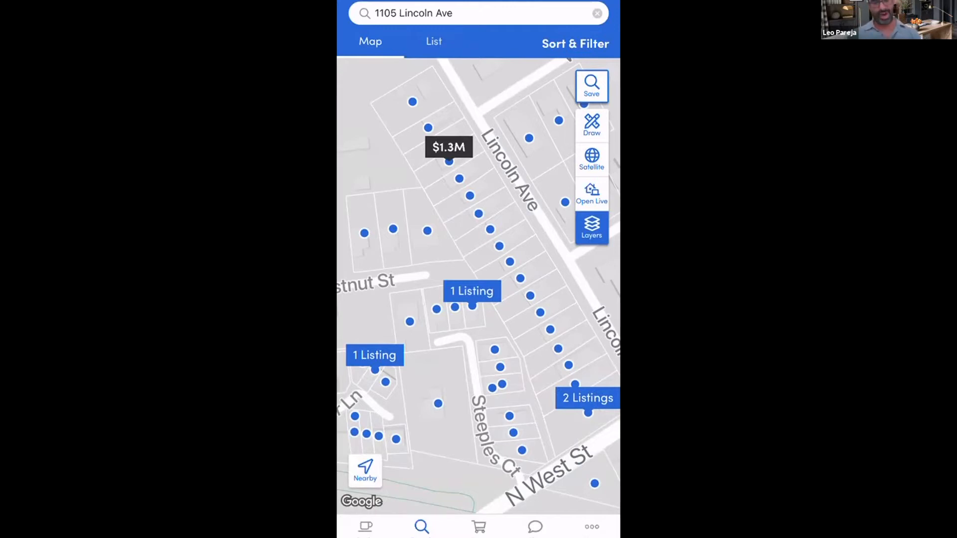
# Open the Conifer Ln property's notes in the naaractive cart, and view the visibility options for a new note
pyautogui.click(479, 526)
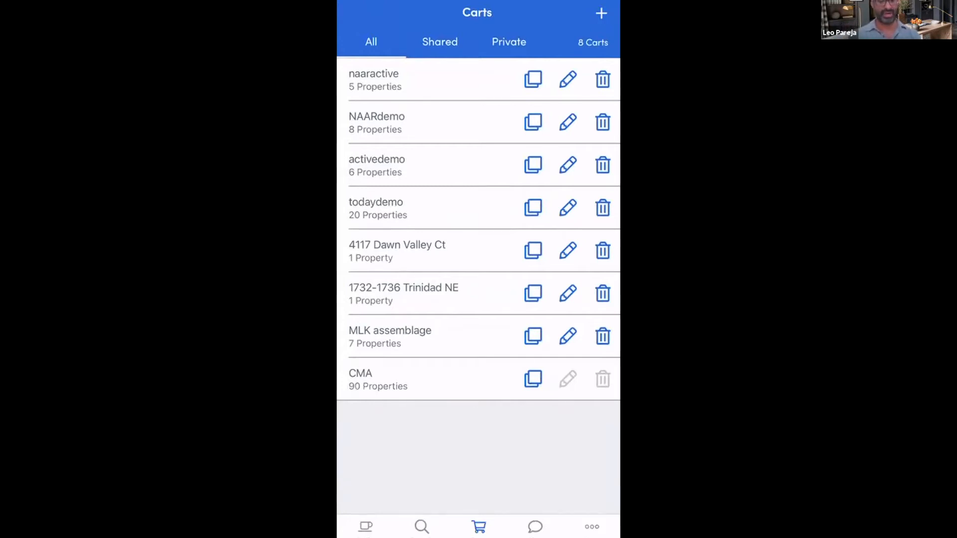
pyautogui.click(374, 80)
pyautogui.click(569, 112)
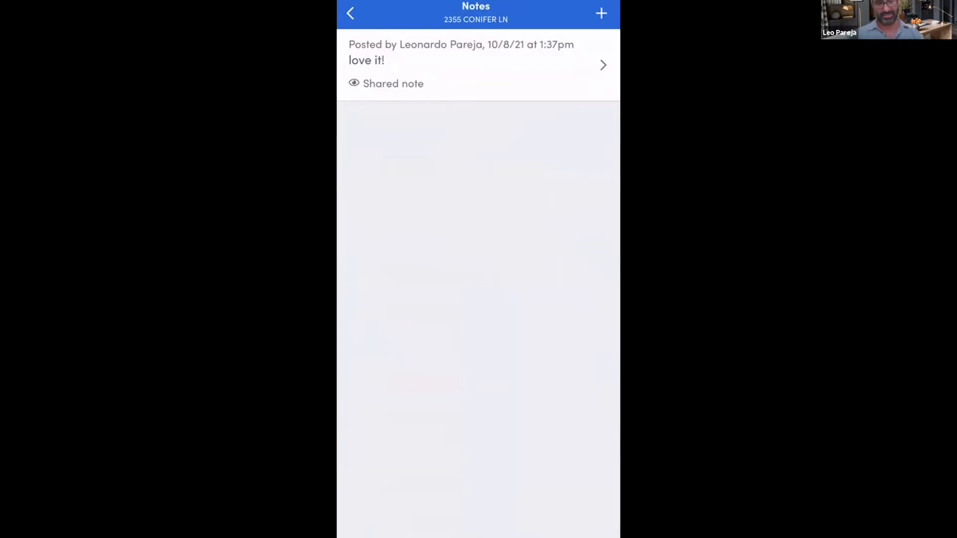
pyautogui.click(601, 13)
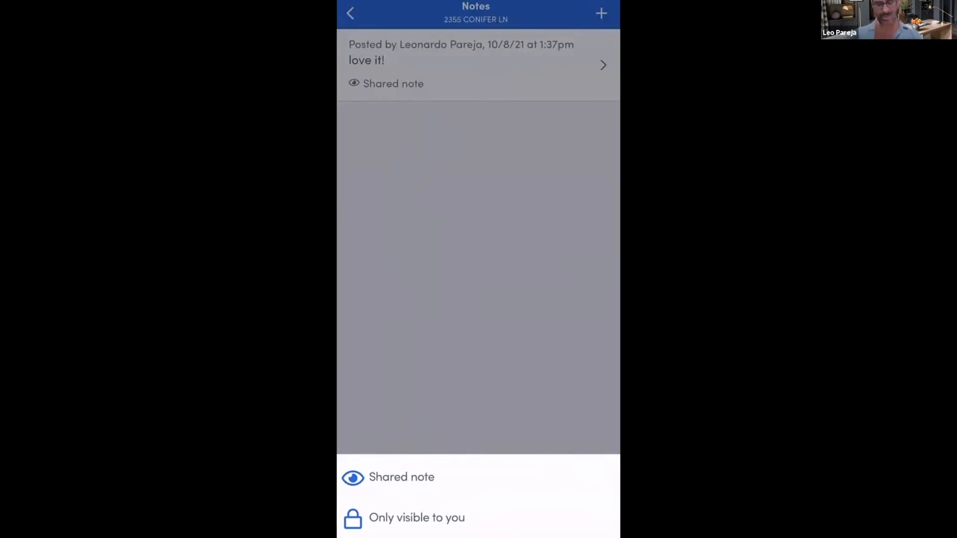
pyautogui.click(478, 269)
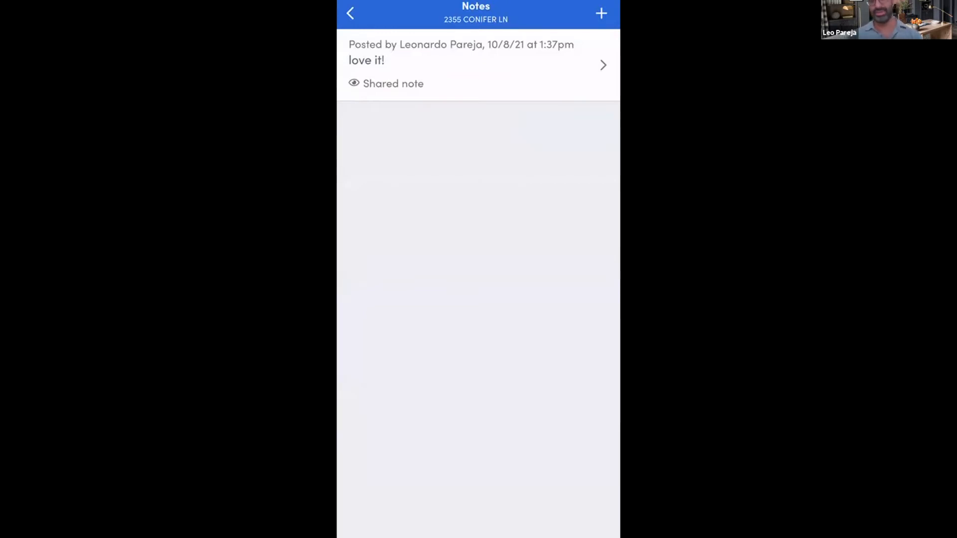
# Review the properties and client reactions in the naaractive cart, and return to the list of carts
pyautogui.click(350, 14)
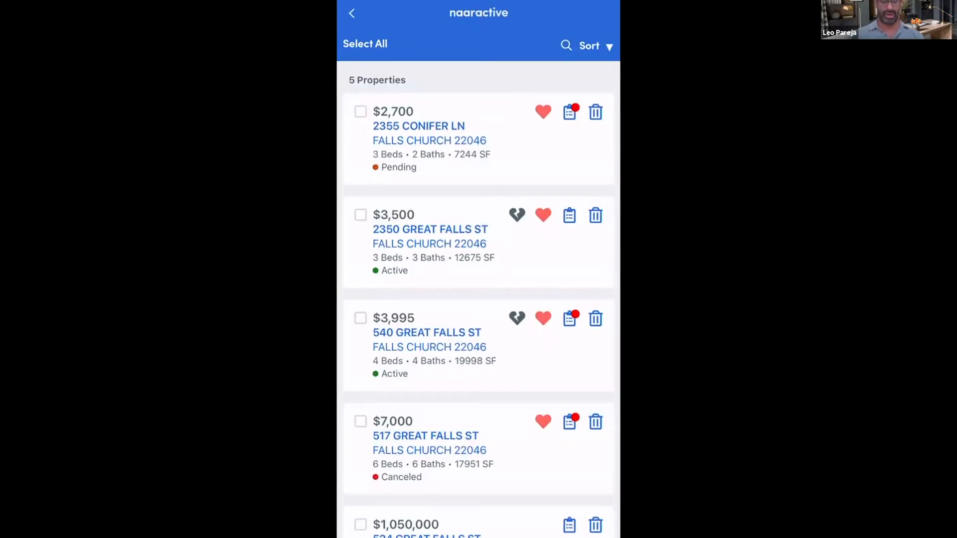
pyautogui.scroll(-2, 479, 309)
pyautogui.click(352, 13)
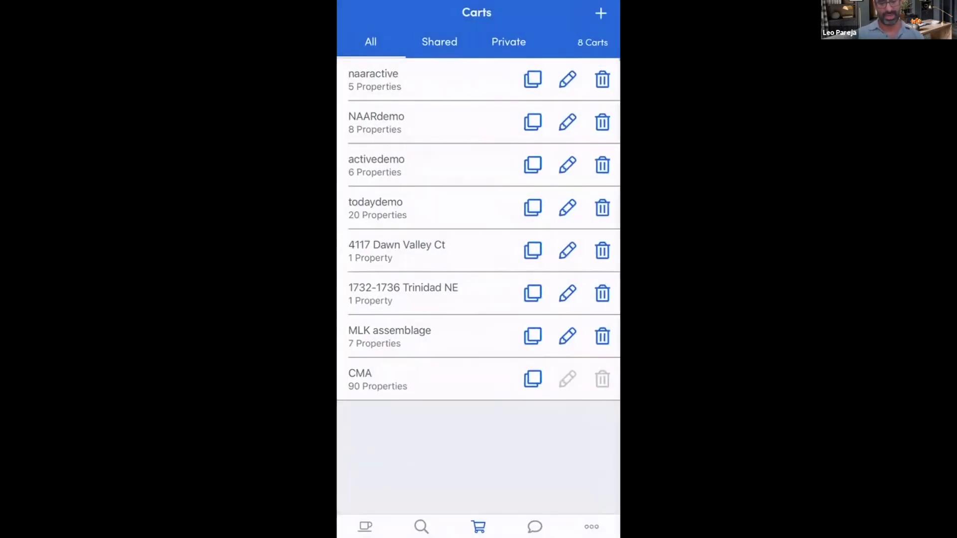
# In the Mortgage Calculator, set property taxes to 1.49%, homeowners insurance to 0.25% and HOA dues to $664/mo
pyautogui.click(591, 527)
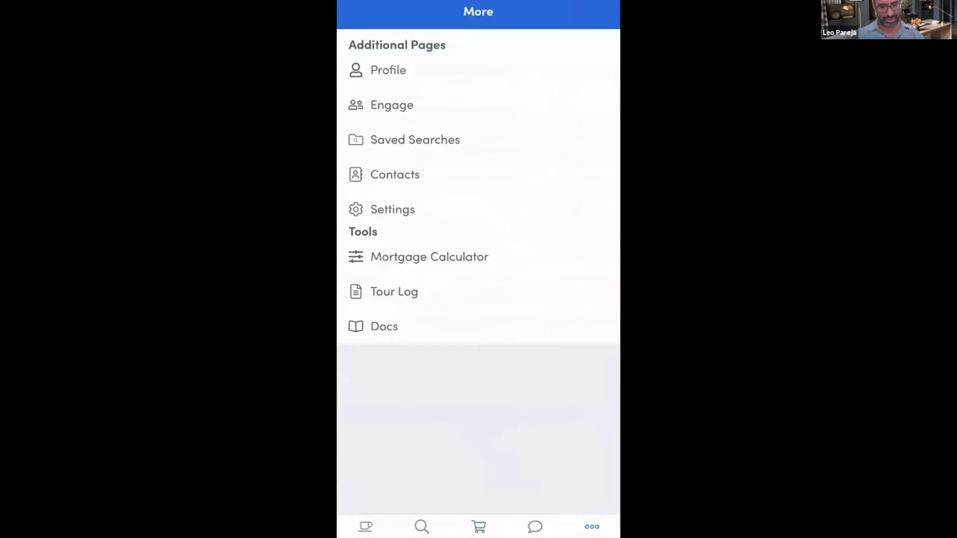
pyautogui.click(429, 257)
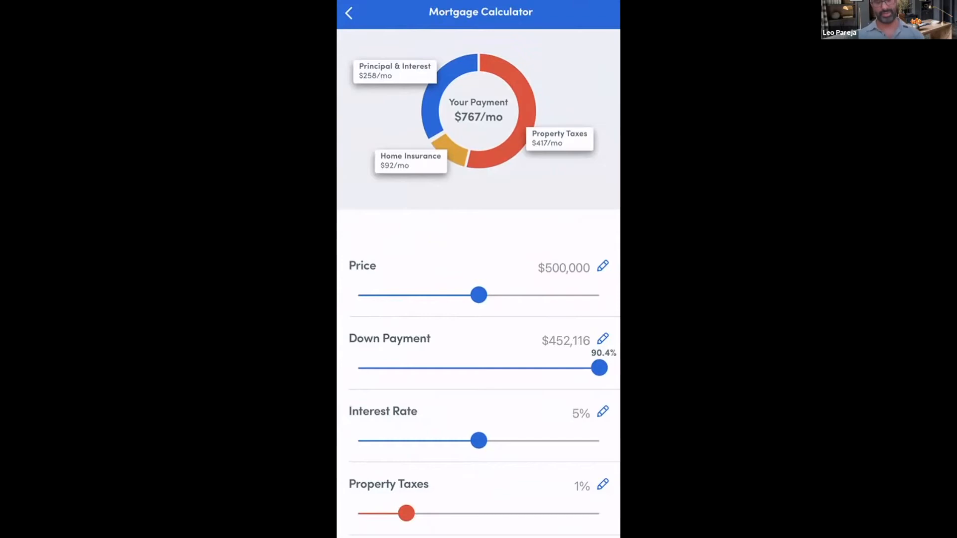
pyautogui.scroll(-3, 479, 388)
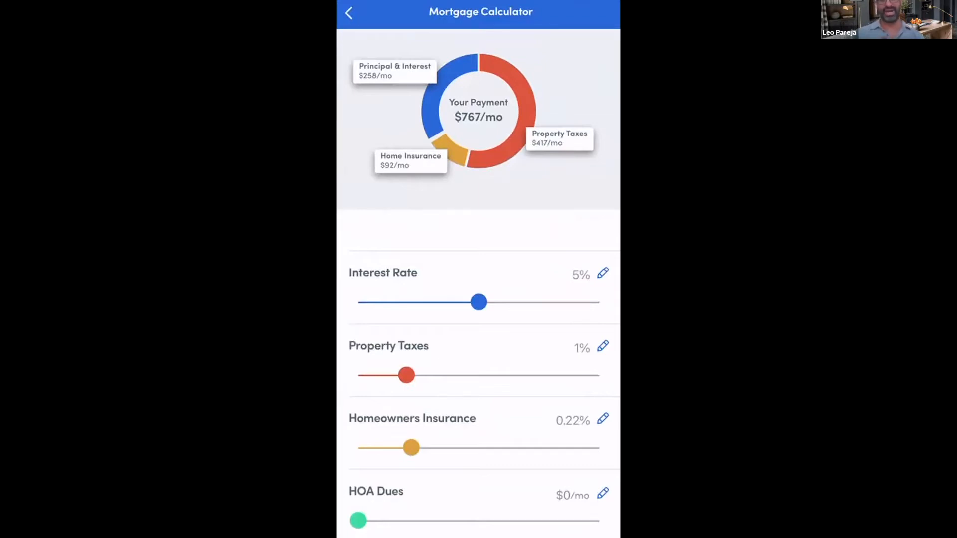
pyautogui.moveTo(406, 374); pyautogui.dragTo(429, 375)
pyautogui.moveTo(411, 447)
pyautogui.mouseDown()
pyautogui.moveTo(540, 448)
pyautogui.moveTo(418, 447)
pyautogui.mouseUp()
pyautogui.scroll(1, 478, 388)
pyautogui.moveTo(358, 525); pyautogui.dragTo(465, 525)
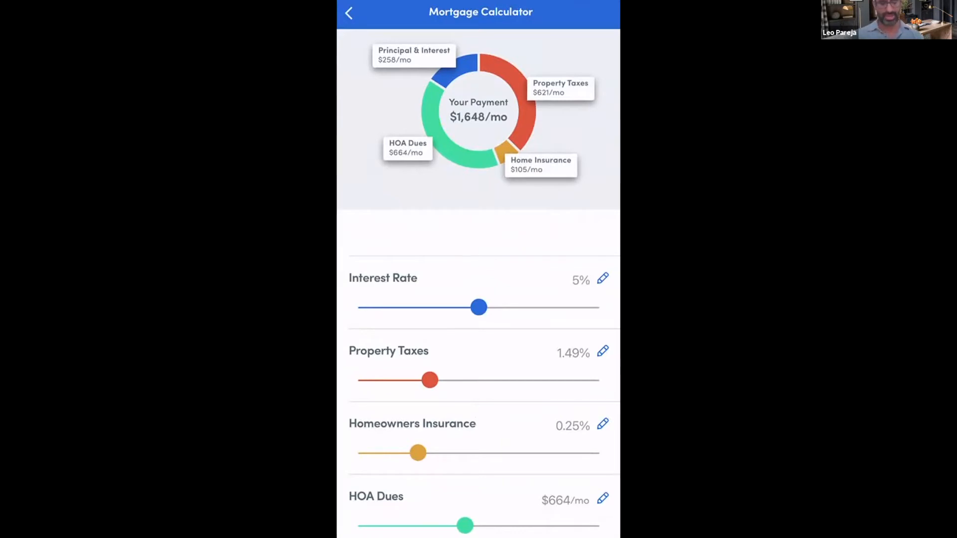
# Look over the mortgage calculator's inputs from loan term up to price, and exit the calculator
pyautogui.scroll(-2, 478, 389)
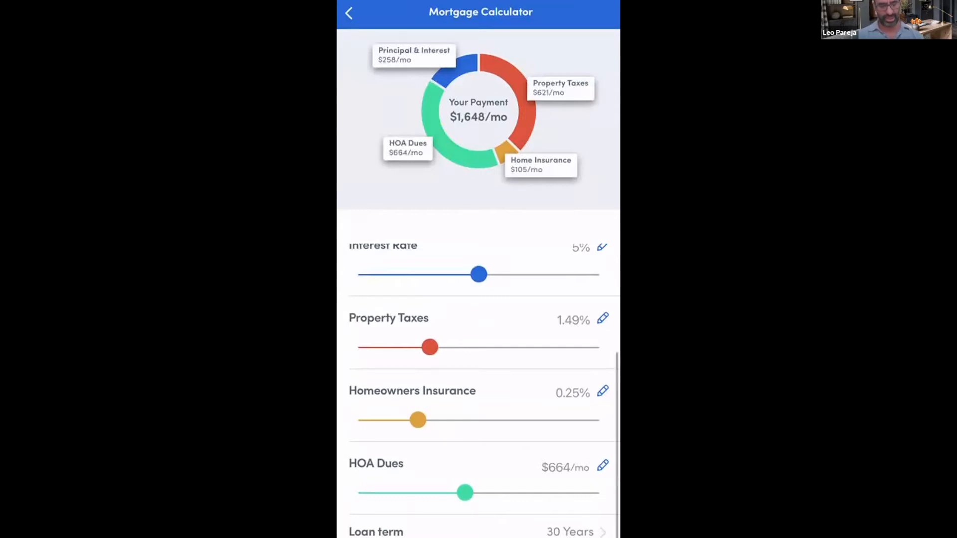
pyautogui.scroll(2, 479, 389)
pyautogui.scroll(5, 478, 389)
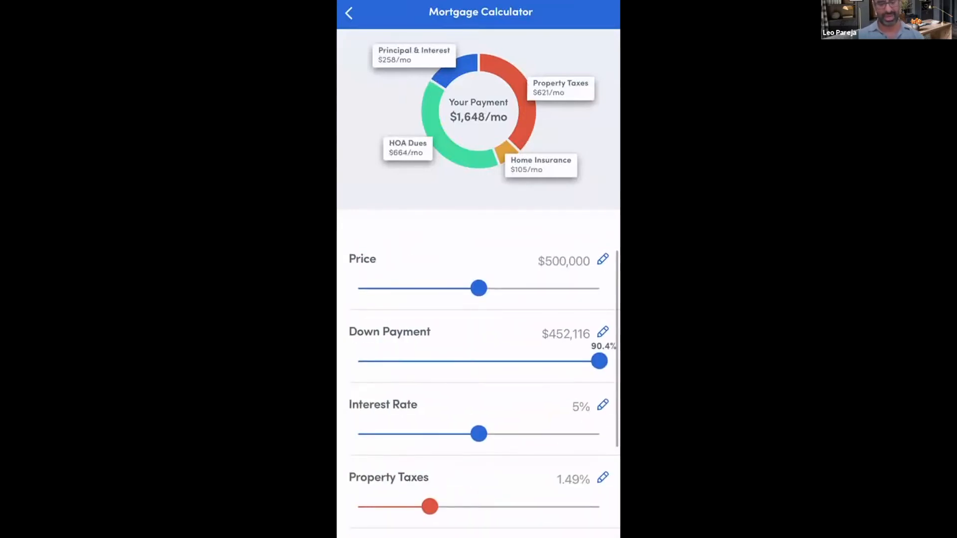
pyautogui.click(349, 13)
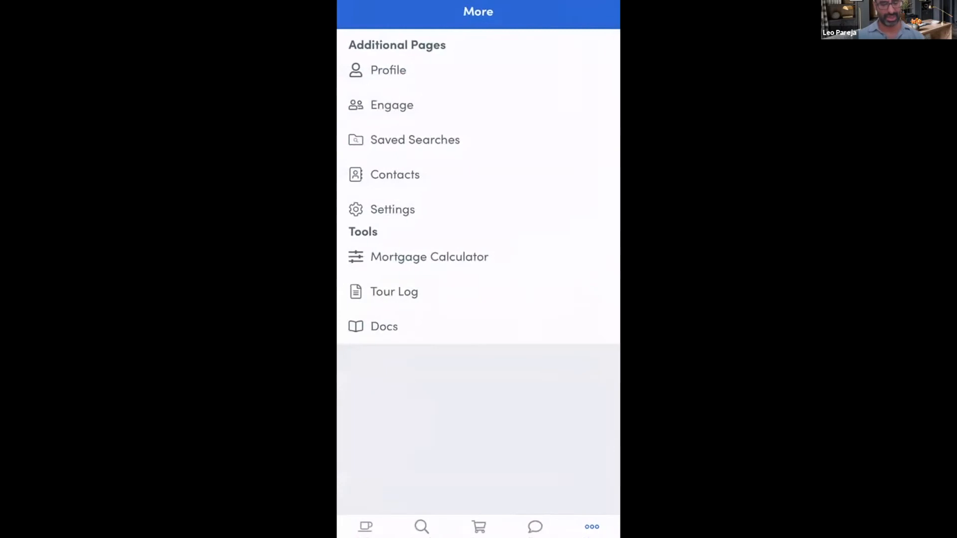
# Review the listing updates, market trends and Remine Live sections of the Daily page, and switch away from the Remine app
pyautogui.click(365, 526)
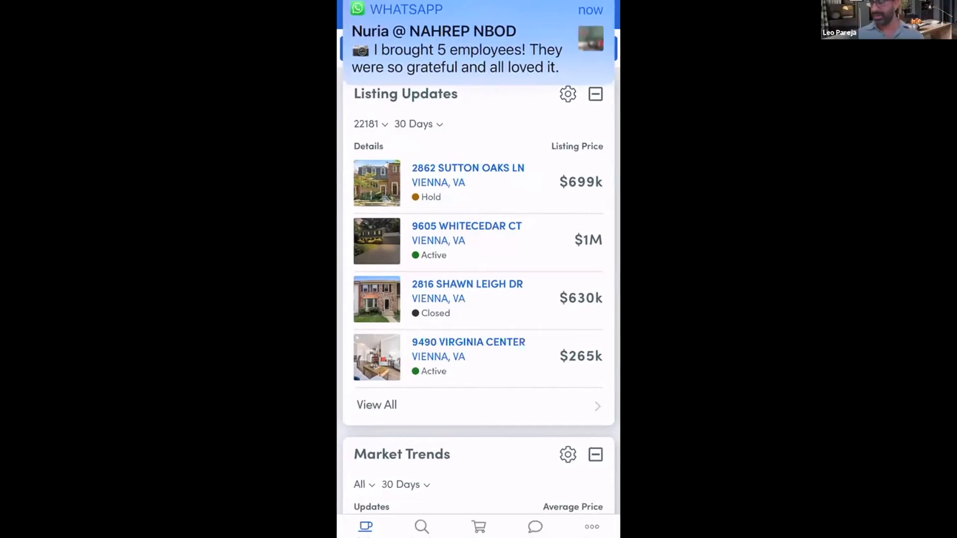
pyautogui.scroll(-10, 478, 299)
pyautogui.scroll(-10, 478, 299)
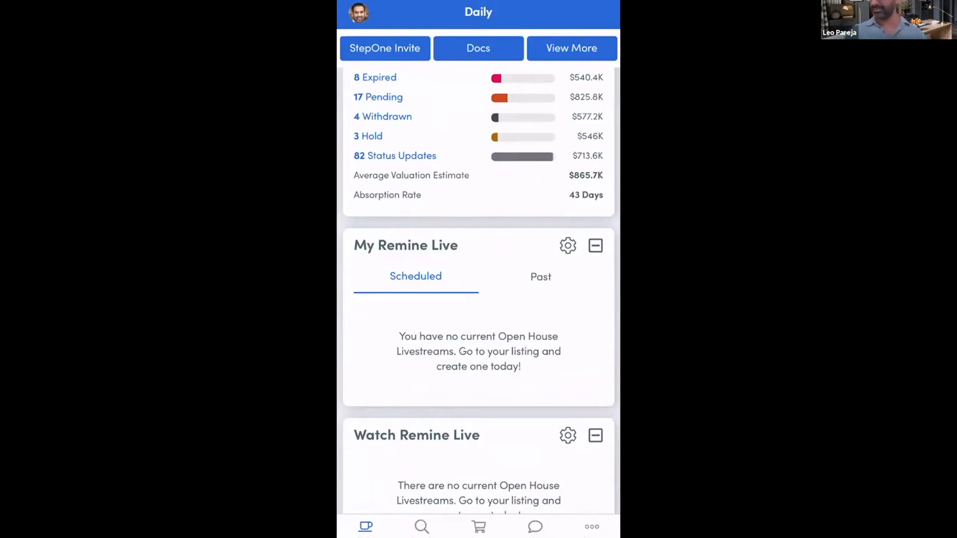
pyautogui.moveTo(478, 534); pyautogui.dragTo(468, 399)
pyautogui.moveTo(418, 279); pyautogui.dragTo(573, 279)
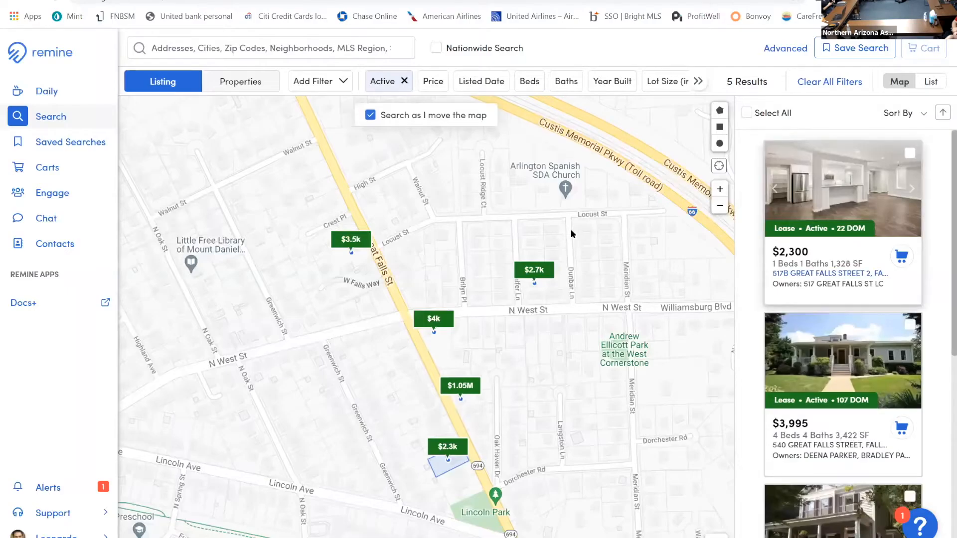
# Look over the email, message and link options for sharing the $2,300 lease listing, and close the property details
pyautogui.click(853, 244)
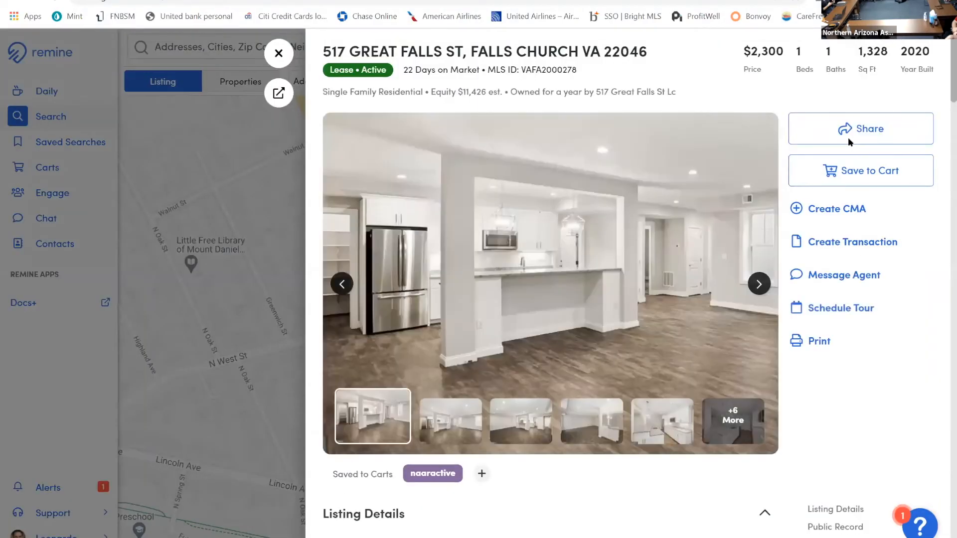
pyautogui.click(848, 137)
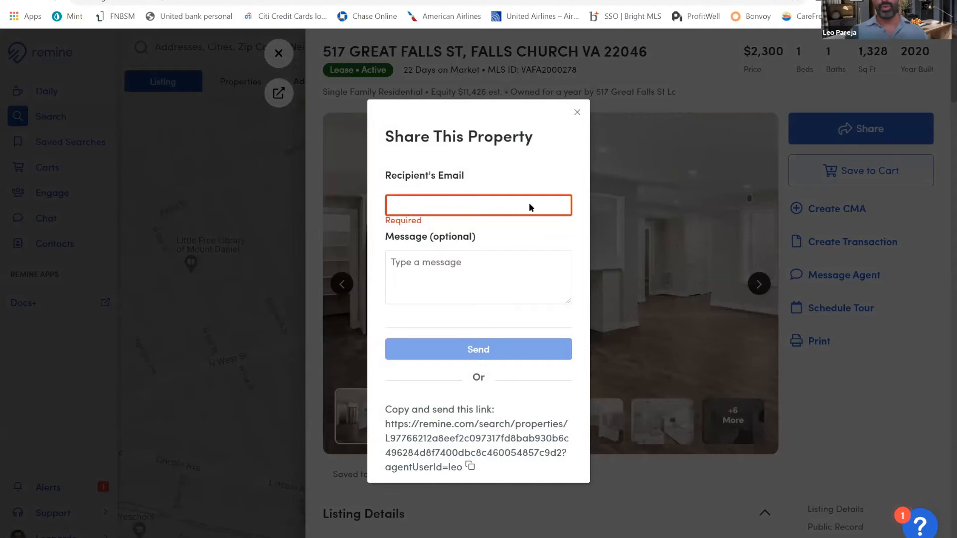
pyautogui.click(423, 271)
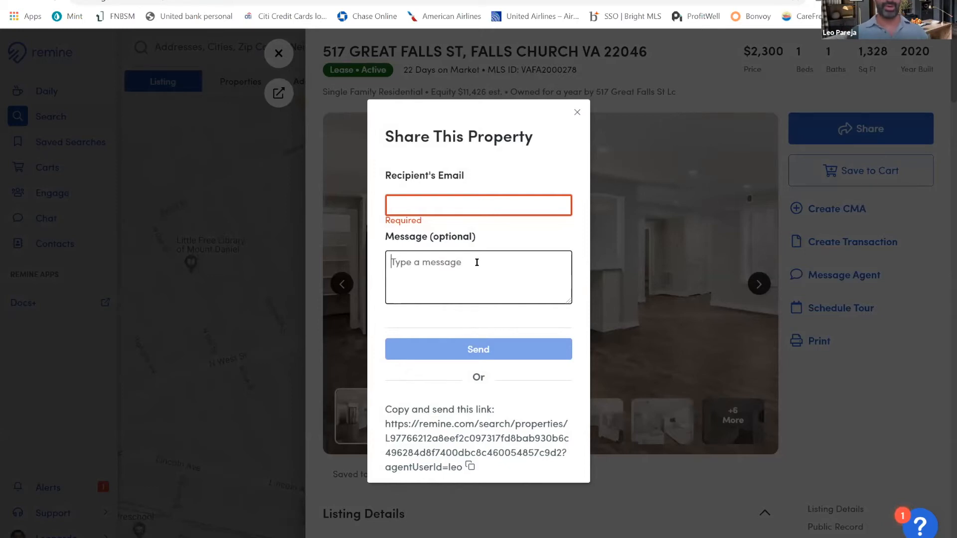
pyautogui.click(577, 113)
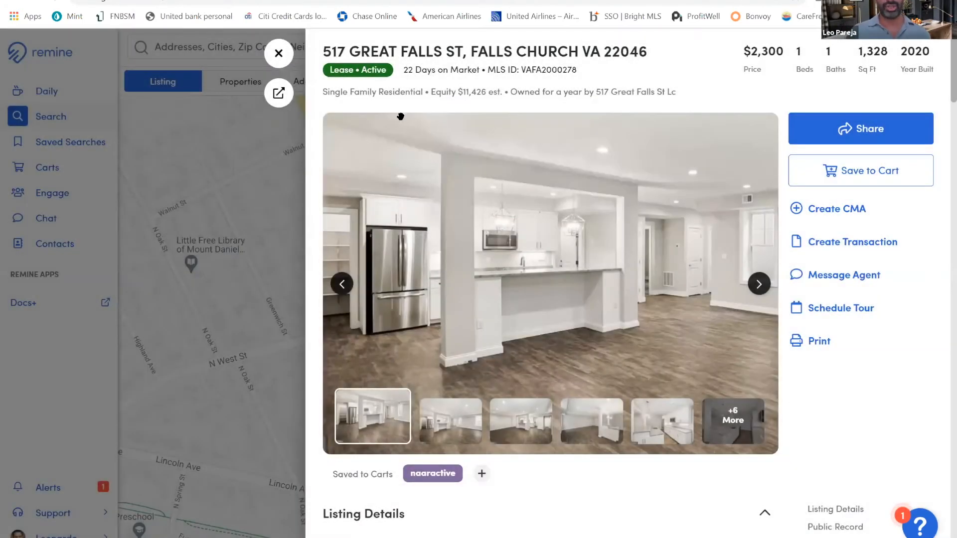
pyautogui.click(279, 54)
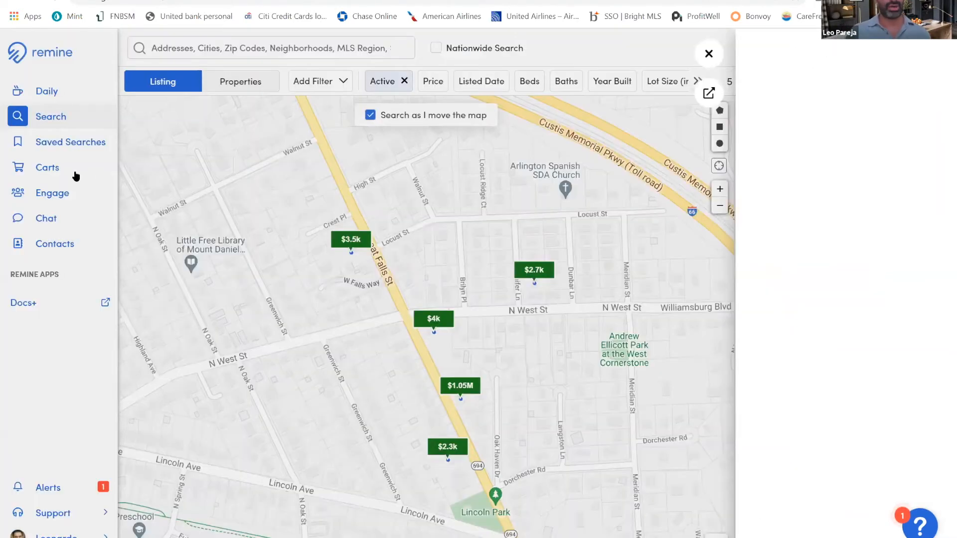
# Check which contacts the naaractive cart is shared with, and leave its share settings as they are
pyautogui.click(76, 174)
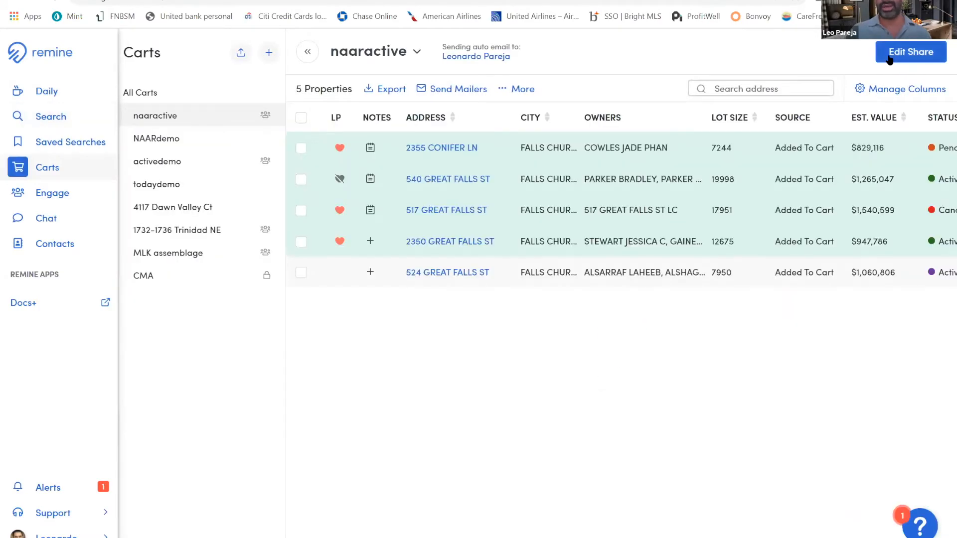
pyautogui.click(890, 58)
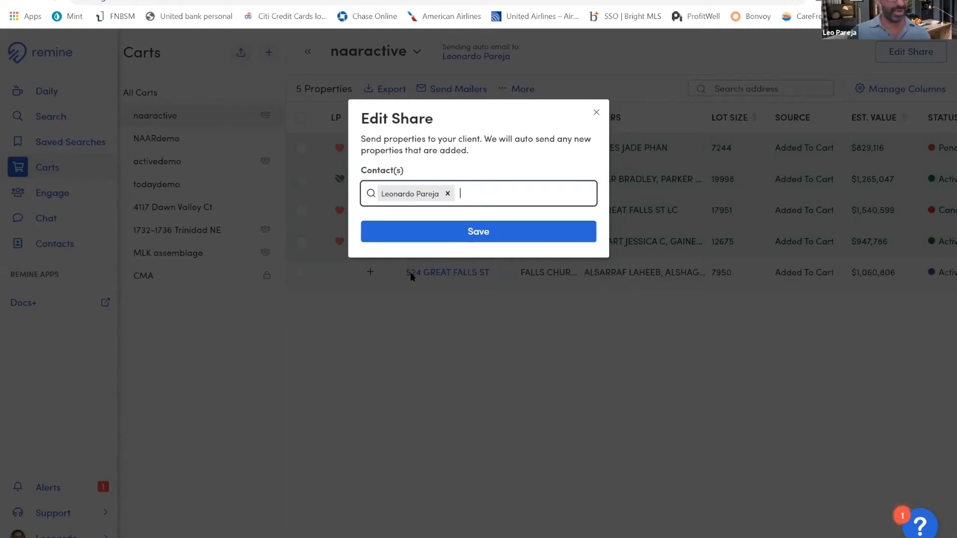
pyautogui.click(596, 113)
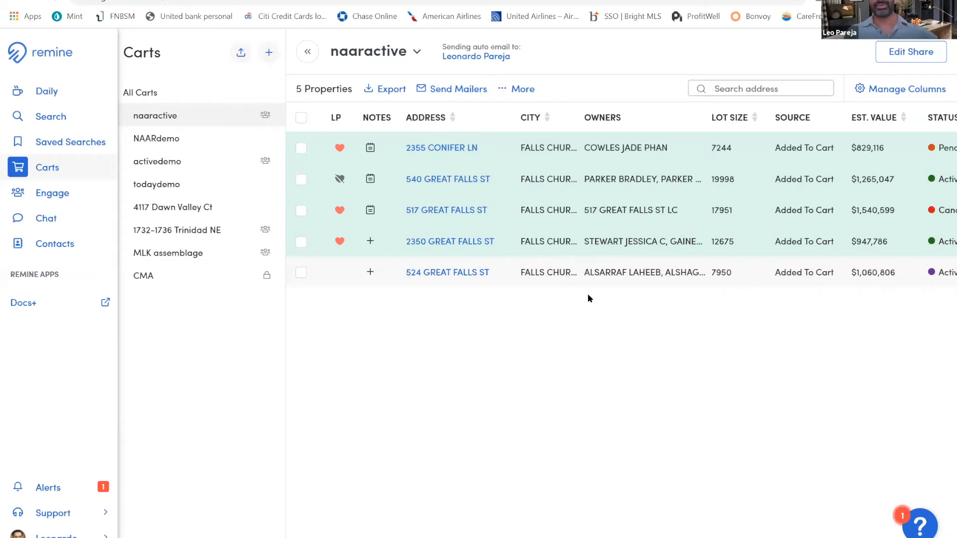
# Look through the other open browser pages, including the CMA PDF and the listings dashboard, and return to the property search map
pyautogui.click(75, 124)
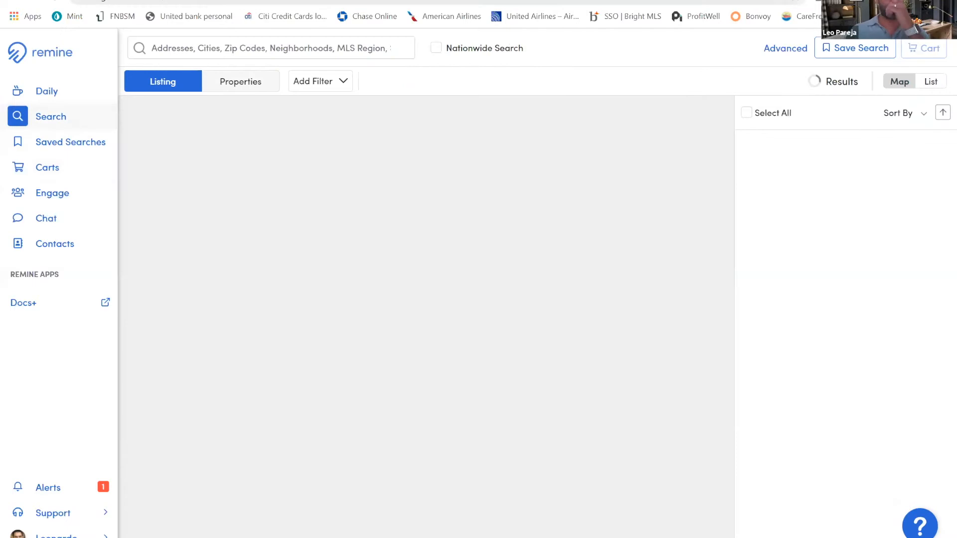
pyautogui.hotkey('ctrl', 'Tab')
pyautogui.hotkey('ctrl', 'Tab')
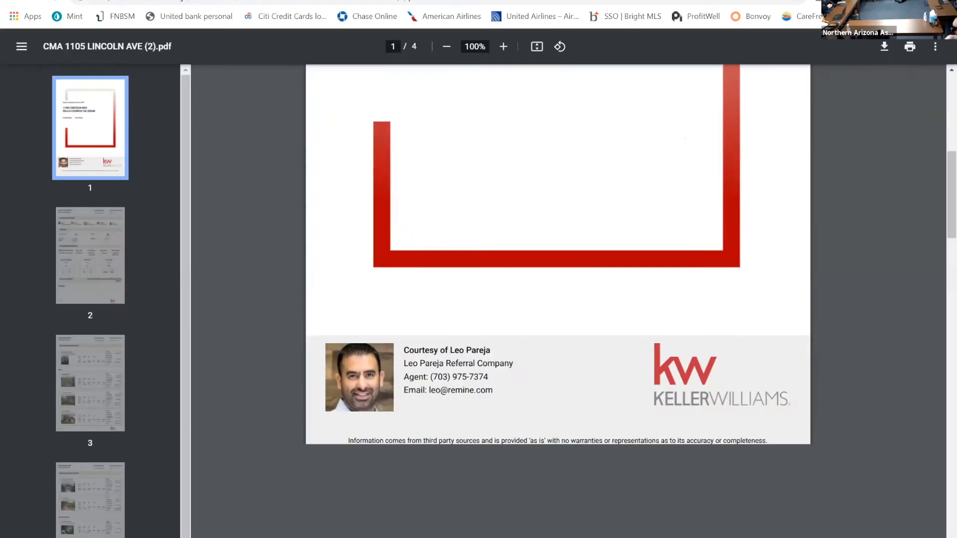
pyautogui.hotkey('ctrl', 'Tab')
pyautogui.hotkey('ctrl', 'Tab')
pyautogui.hotkey('ctrl', 'Tab')
pyautogui.hotkey('ctrl', 'Tab')
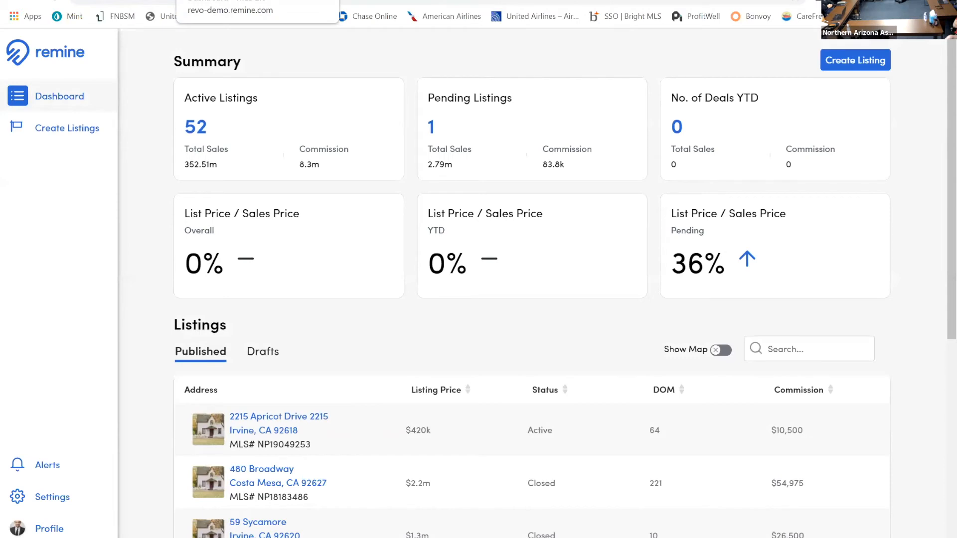
pyautogui.hotkey('ctrl', 'Tab')
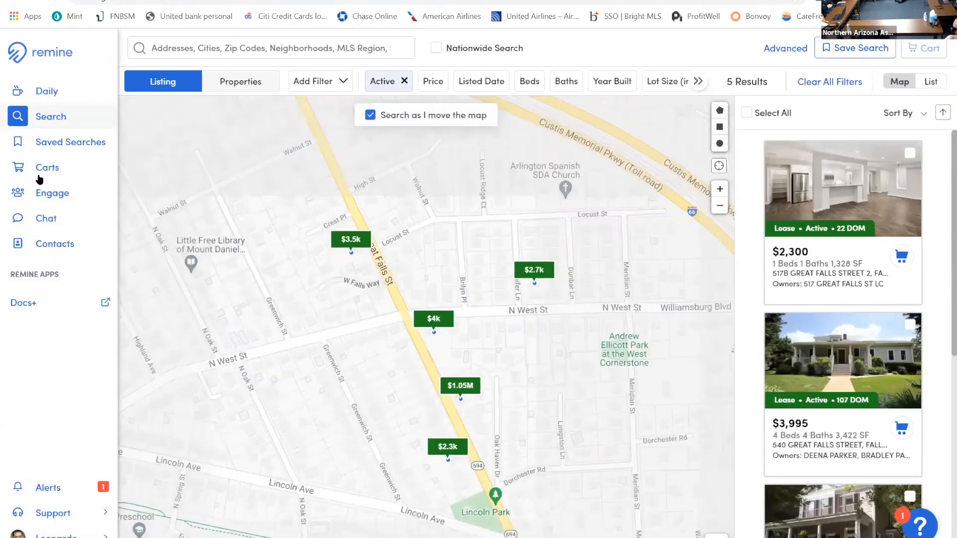
# Review the available and selected columns for the naaractive cart, and return to the cart's property list
pyautogui.click(40, 172)
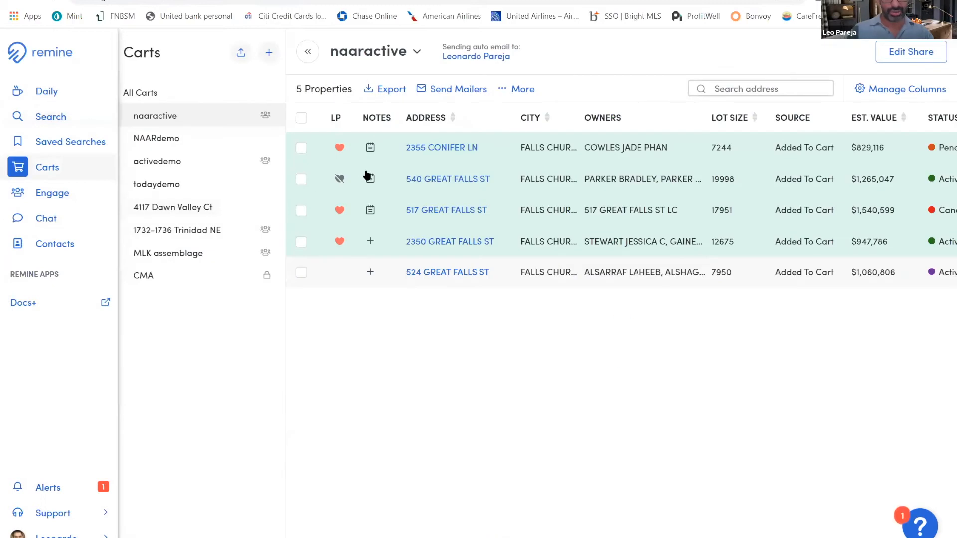
pyautogui.click(876, 96)
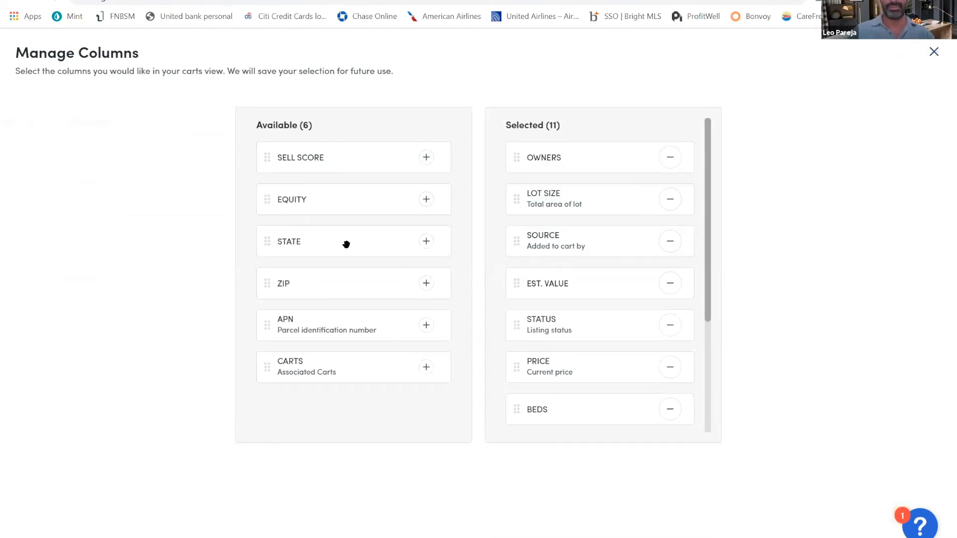
pyautogui.click(933, 51)
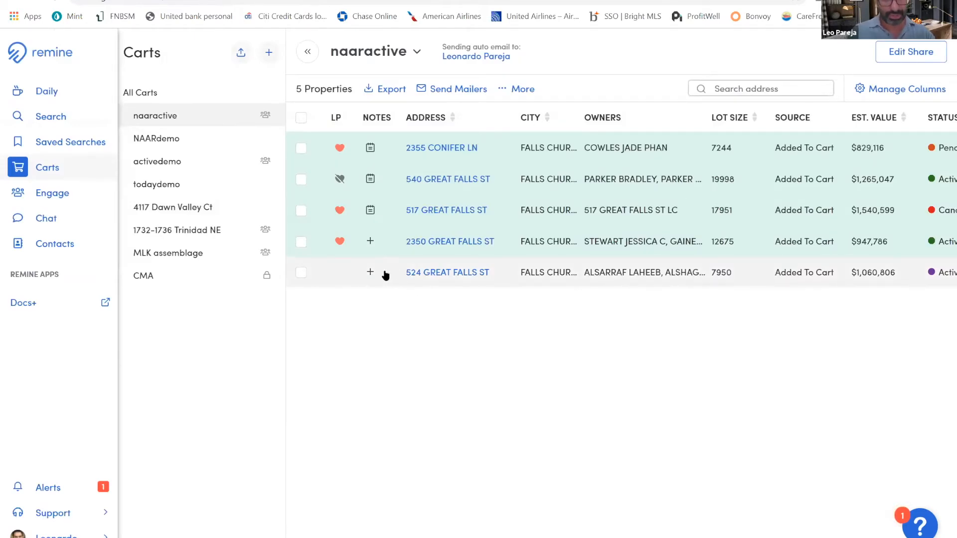
# Try adding the State column to the selected columns of the carts view, and discard the changes
pyautogui.moveTo(413, 240); pyautogui.dragTo(419, 264)
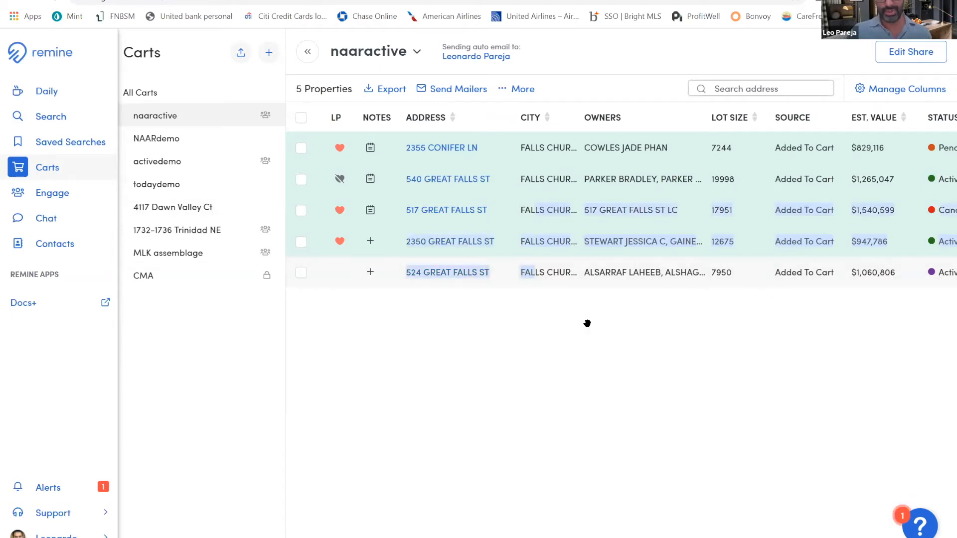
pyautogui.moveTo(391, 238); pyautogui.dragTo(578, 294)
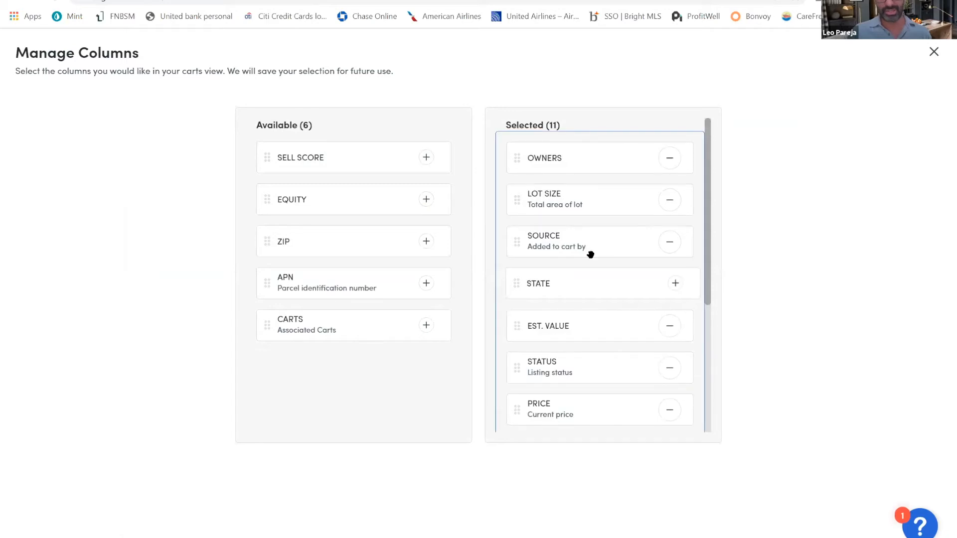
pyautogui.click(933, 54)
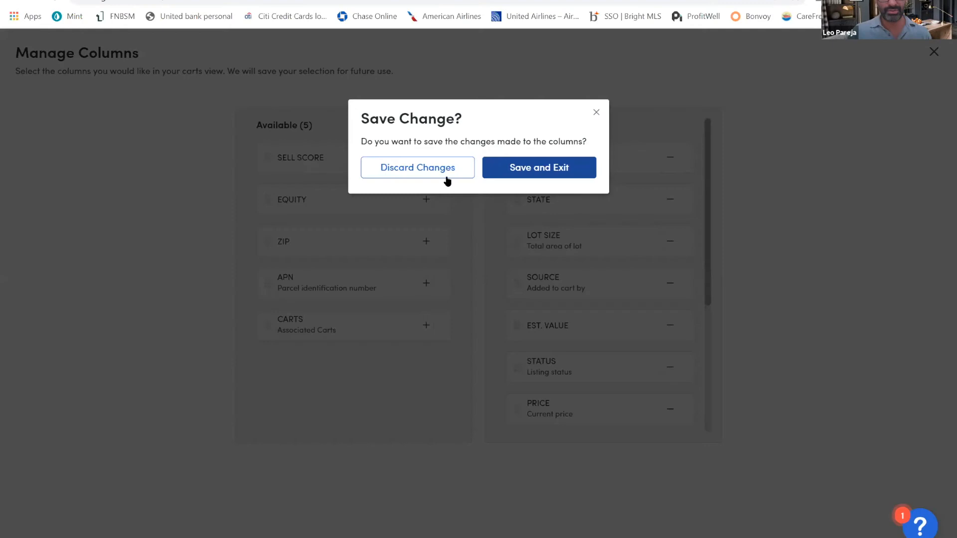
pyautogui.click(422, 168)
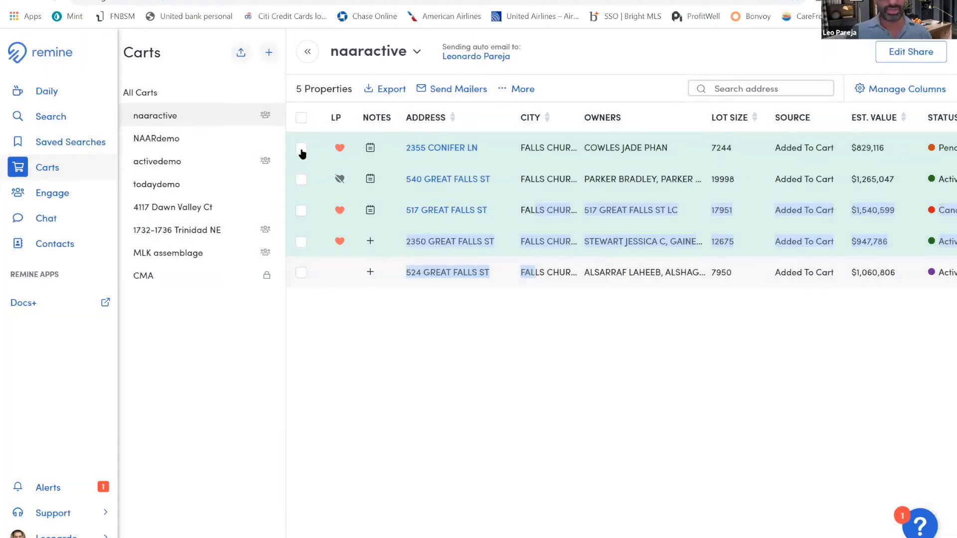
pyautogui.click(452, 228)
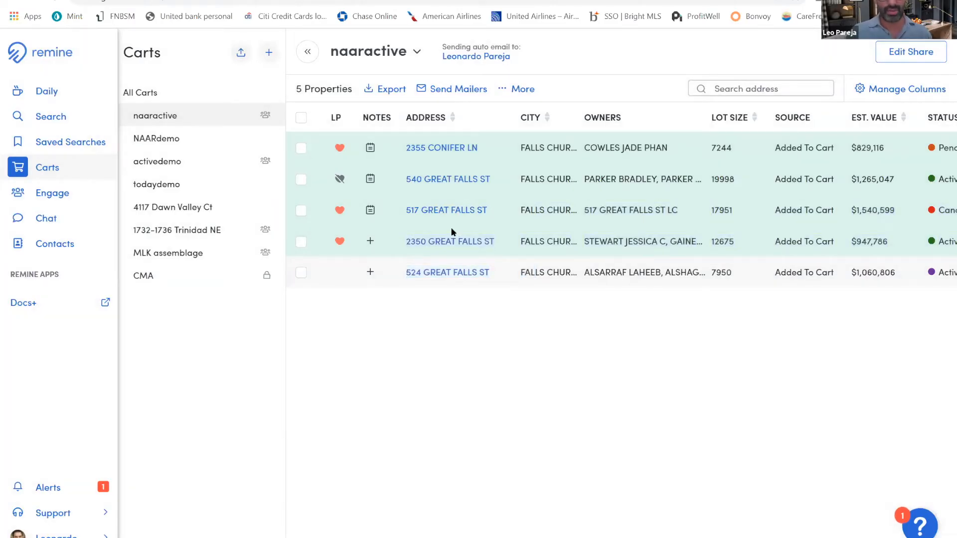
# Sort the naaractive cart's properties by address, by lot size and finally by status
pyautogui.click(453, 119)
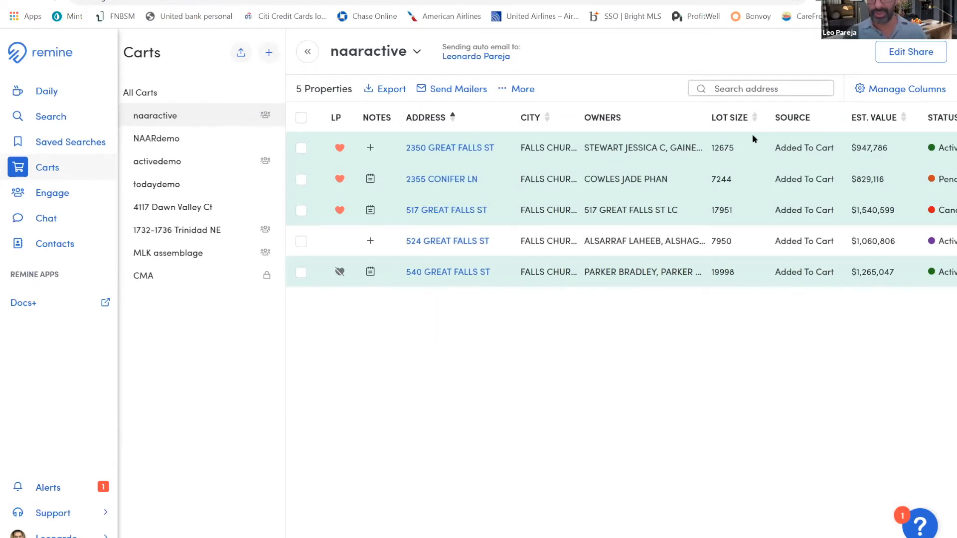
pyautogui.click(753, 118)
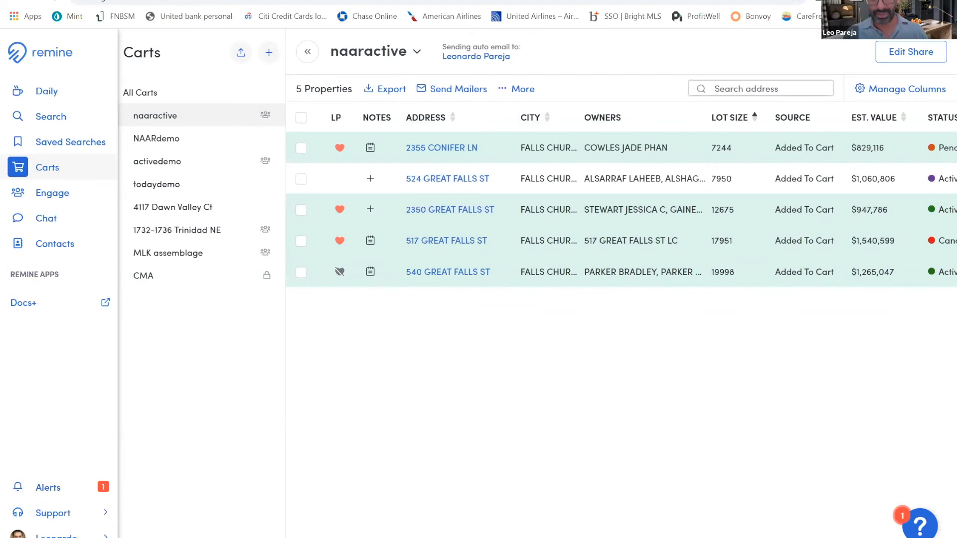
pyautogui.hscroll(5, 713, 147)
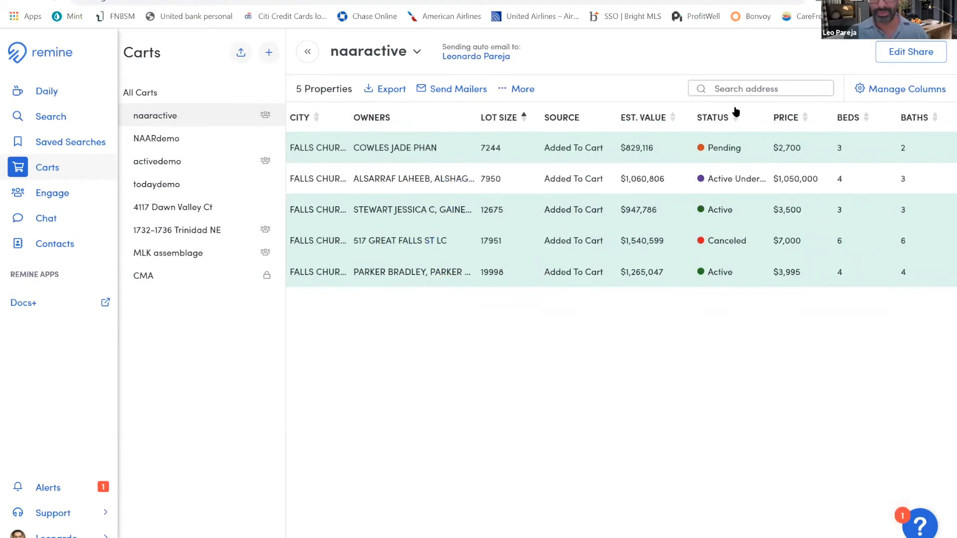
pyautogui.click(736, 116)
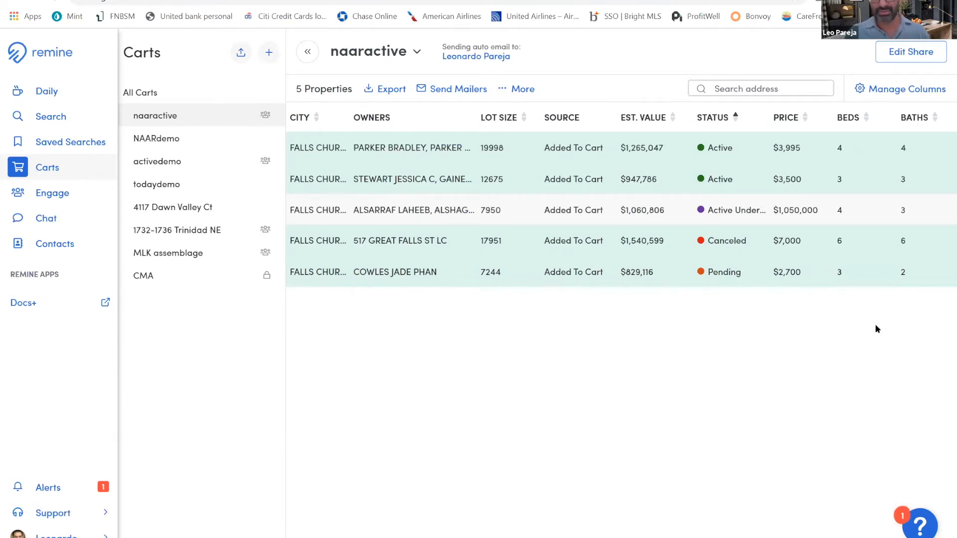
pyautogui.hscroll(-4, 358, 249)
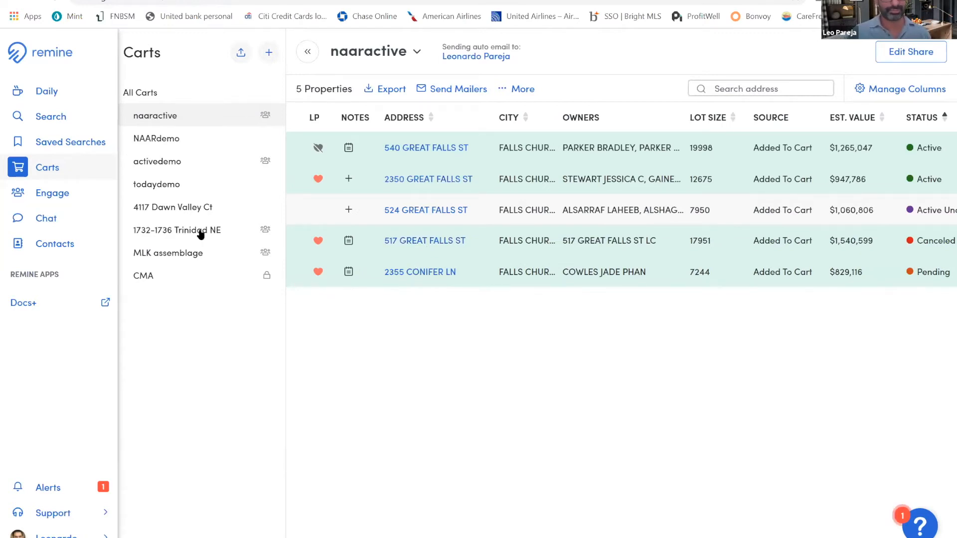
pyautogui.hscroll(-1, 309, 279)
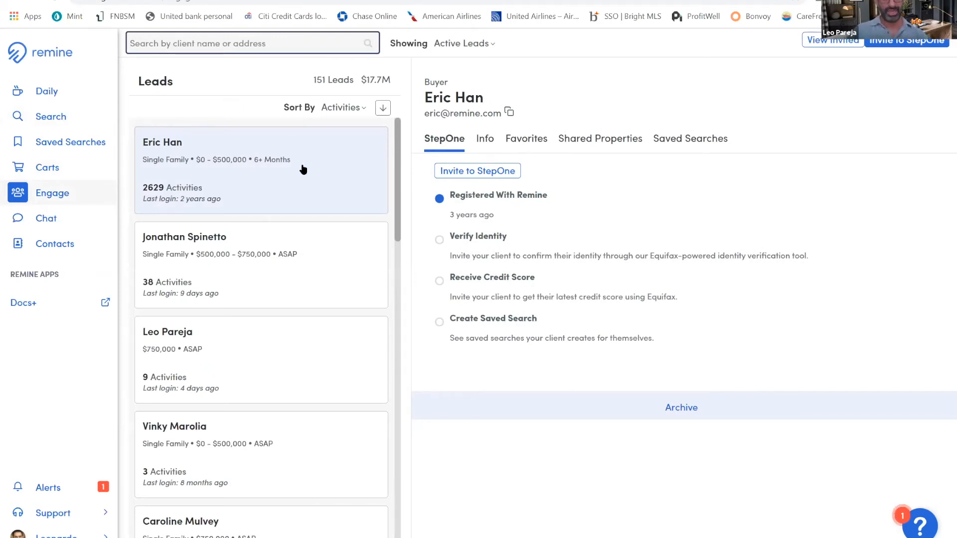
# Find a lead in Engage by the client's first name, and review that buyer's favorites and saved searches, including cincydemo
pyautogui.write('leo')
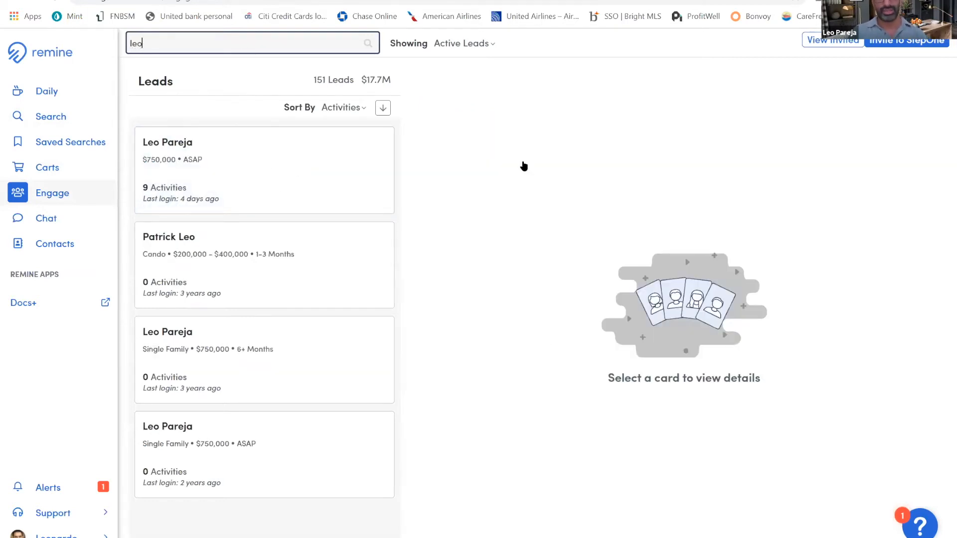
pyautogui.click(492, 156)
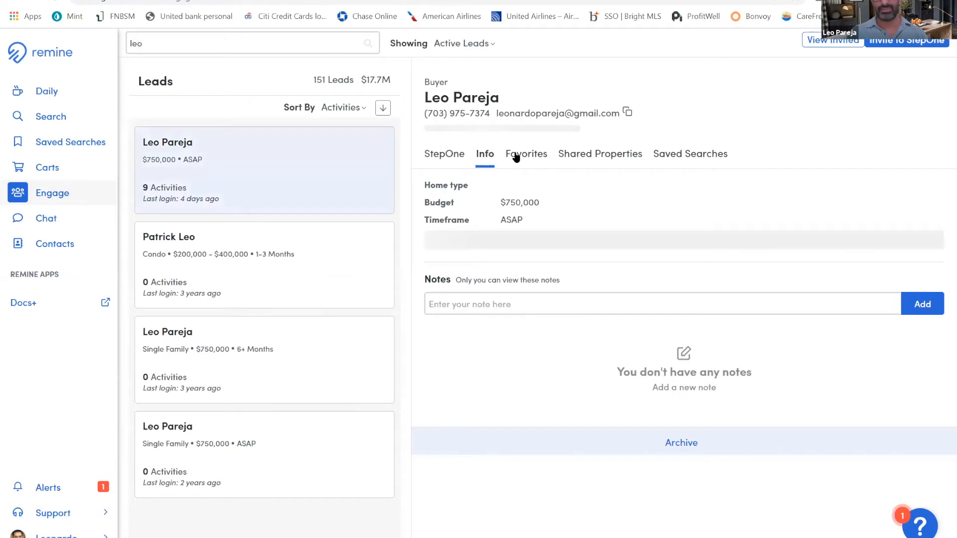
pyautogui.click(514, 155)
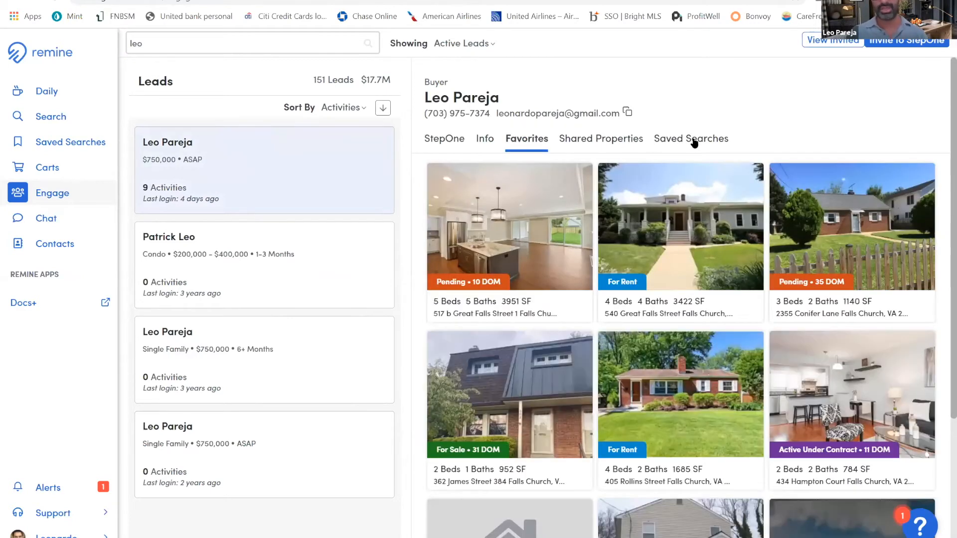
pyautogui.click(700, 144)
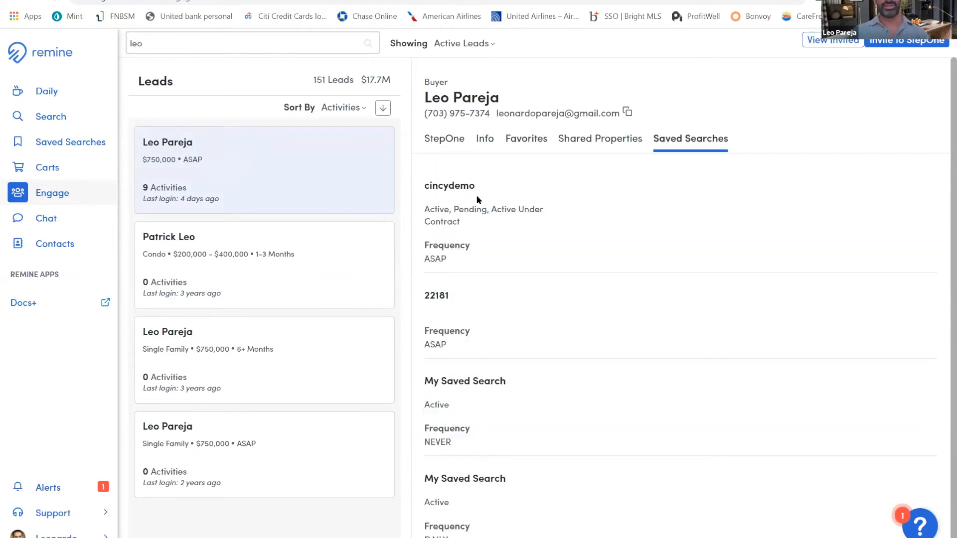
pyautogui.click(478, 189)
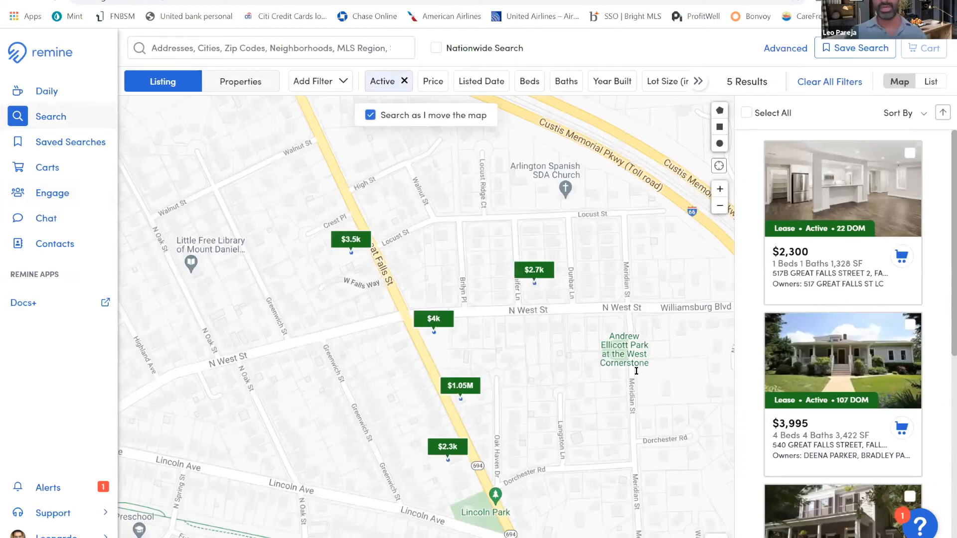
# Remove the Active status filter and draw a four-sided polygon search area on the map around Locust St and N West St
pyautogui.click(719, 110)
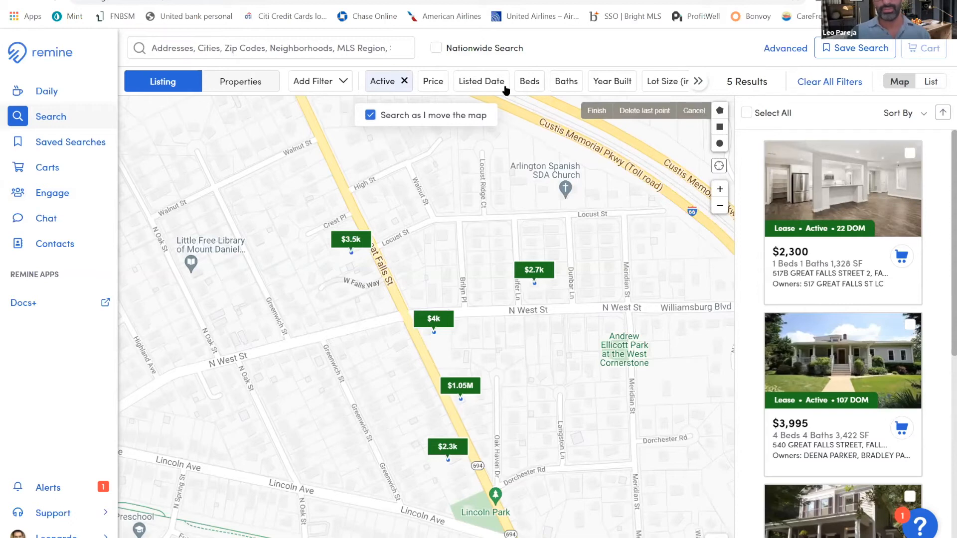
pyautogui.click(404, 81)
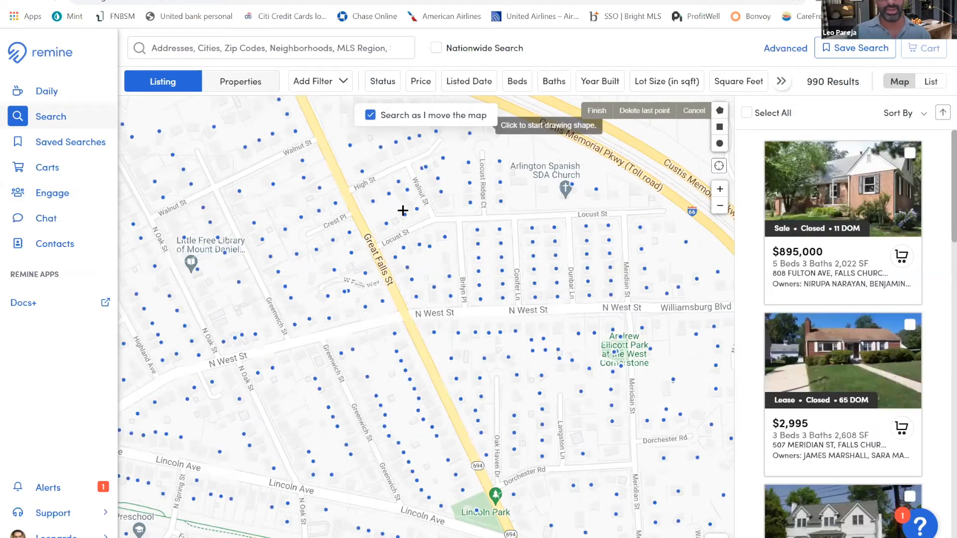
pyautogui.click(480, 382)
pyautogui.click(692, 250)
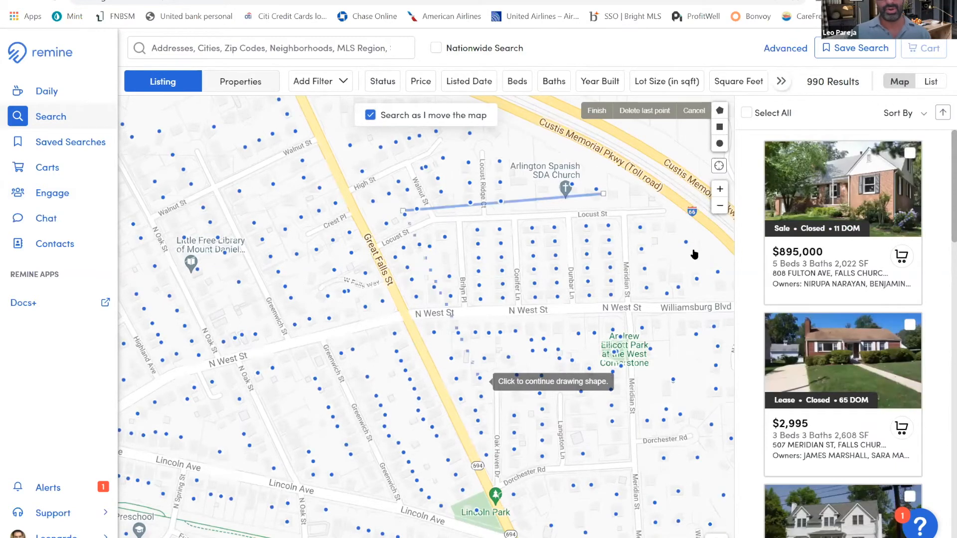
pyautogui.click(603, 195)
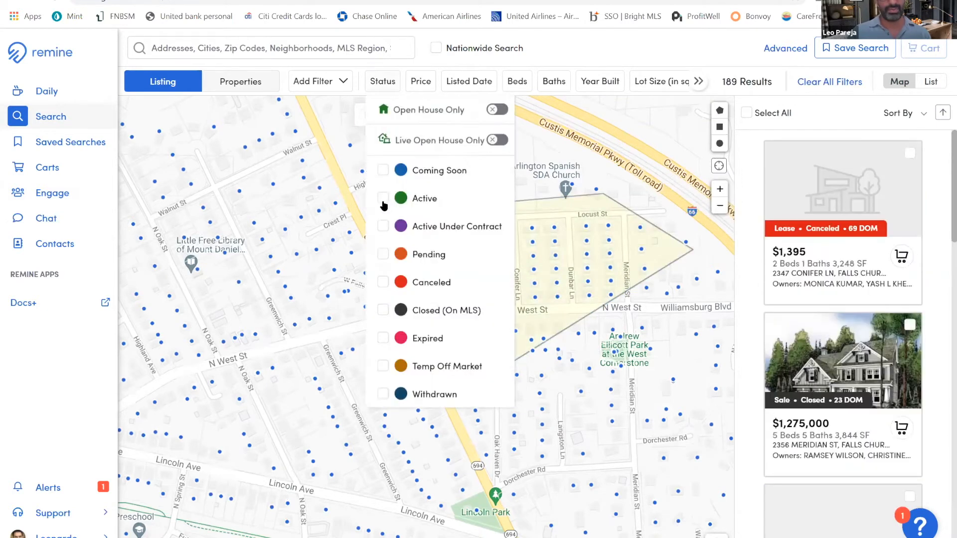
# Filter the drawn map area to Active listings and save the search as My Saved Search
pyautogui.click(384, 201)
pyautogui.click(383, 201)
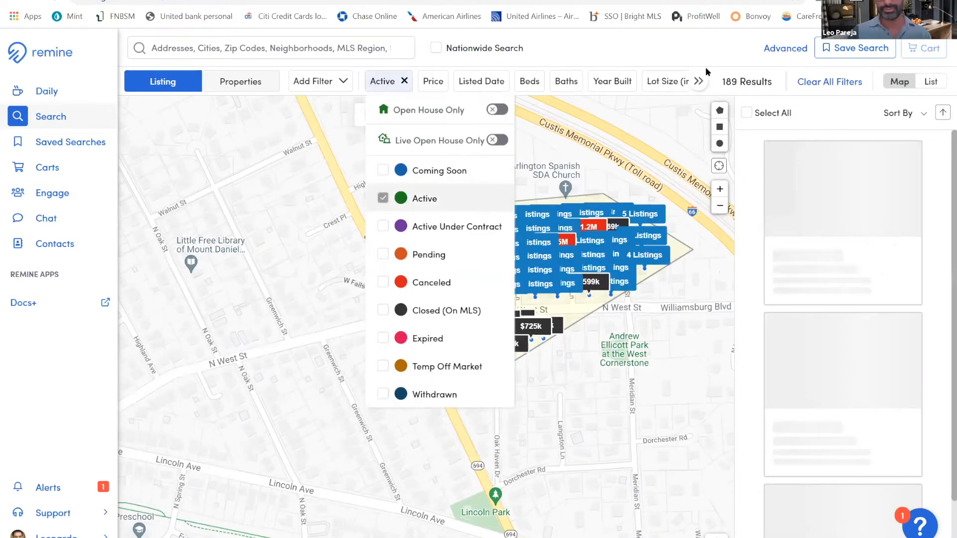
pyautogui.click(758, 98)
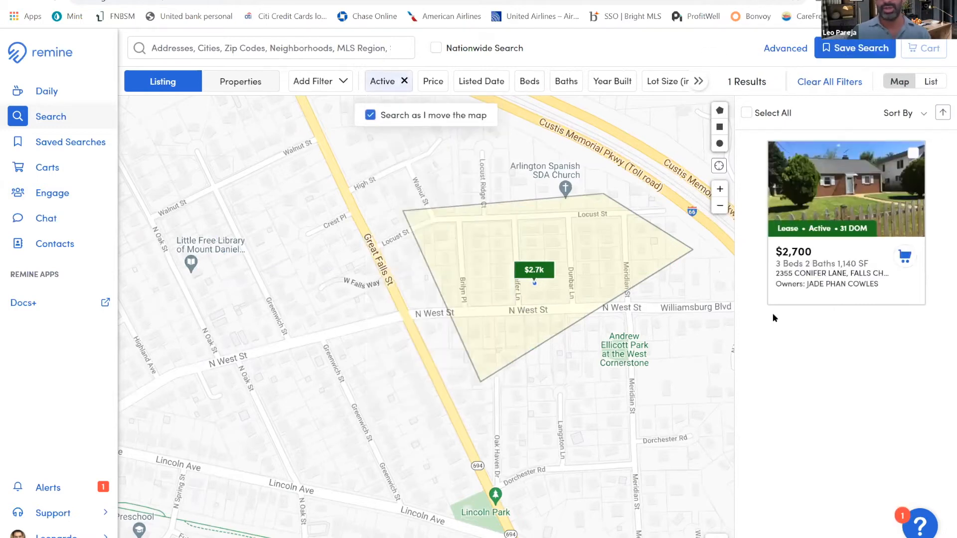
pyautogui.click(781, 295)
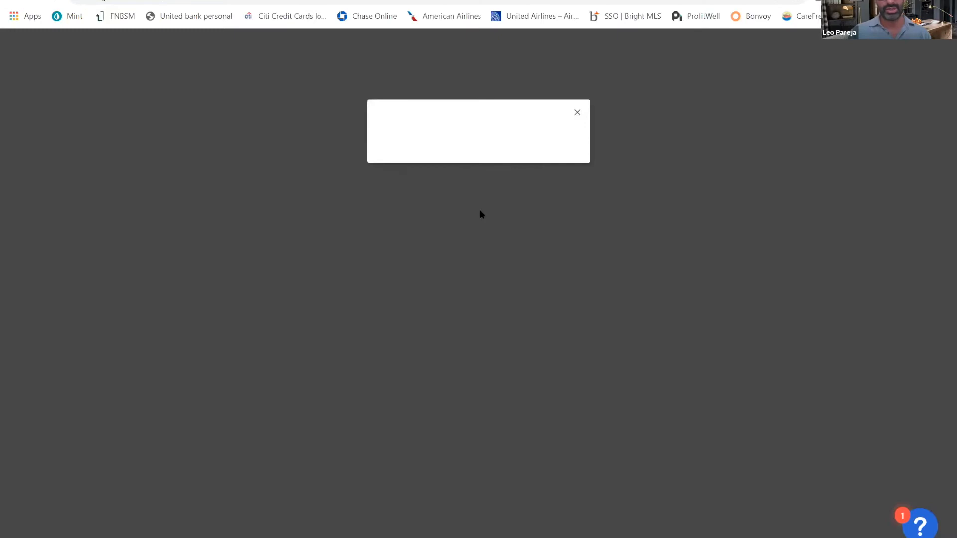
pyautogui.click(484, 162)
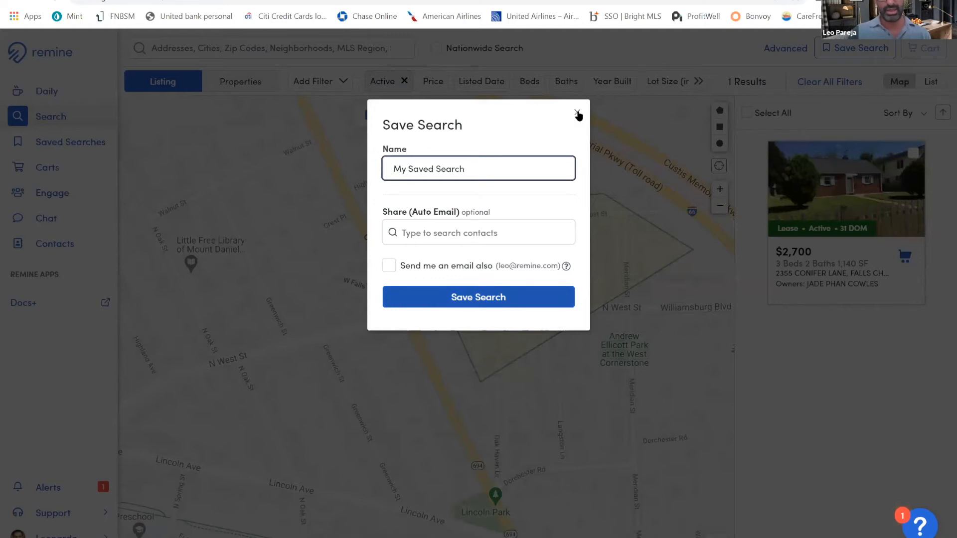
pyautogui.press('Return')
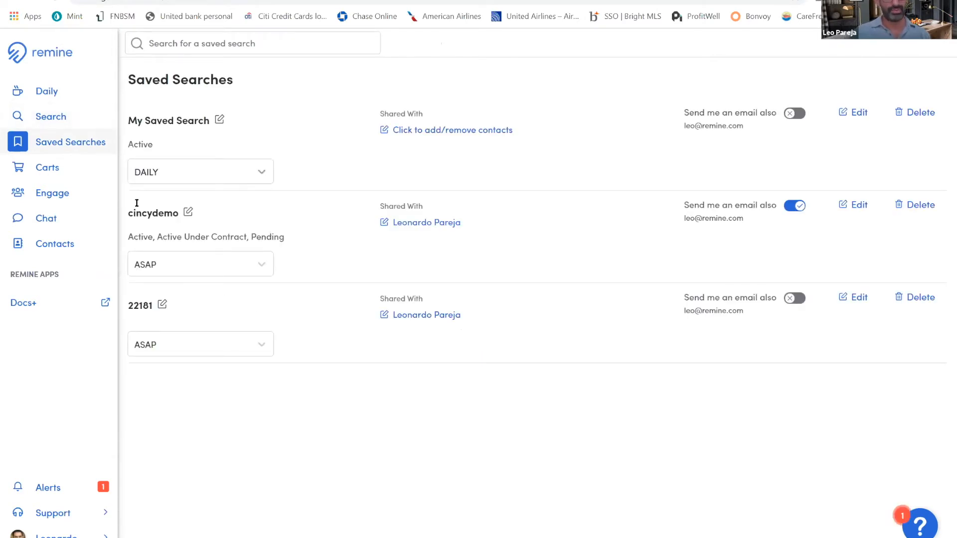
# Review the update frequency options of My Saved Search, and return to the map search
pyautogui.click(145, 174)
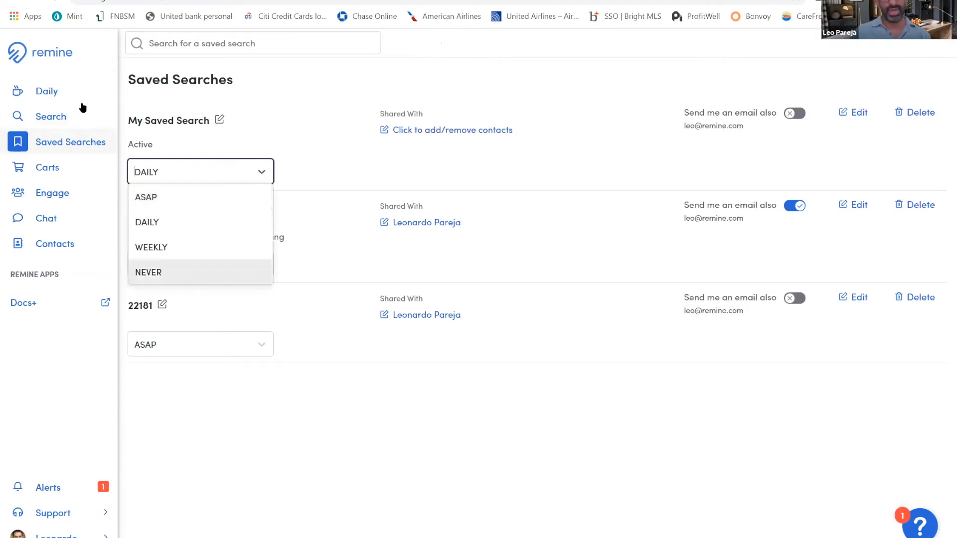
pyautogui.click(791, 376)
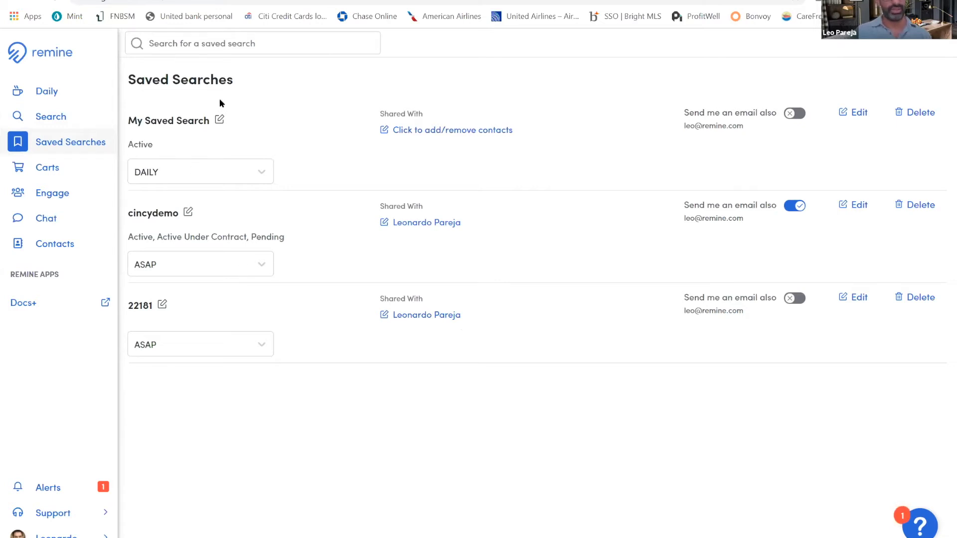
pyautogui.click(194, 171)
pyautogui.click(258, 115)
pyautogui.click(84, 118)
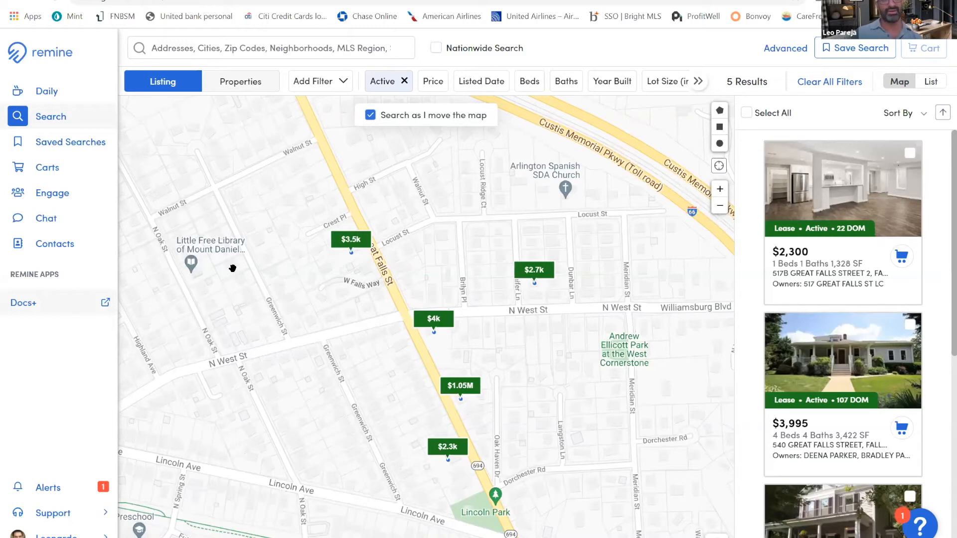
# Switch to the Atlanta property search and open the details of the off-market home on Crumley St SE
pyautogui.hotkey('ctrl', 'Tab')
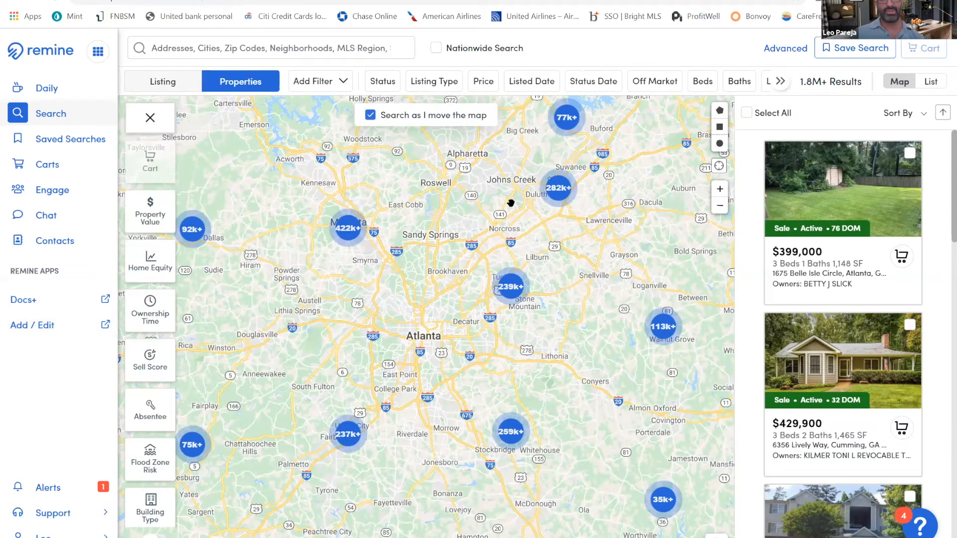
pyautogui.click(720, 188)
pyautogui.scroll(3, 642, 306)
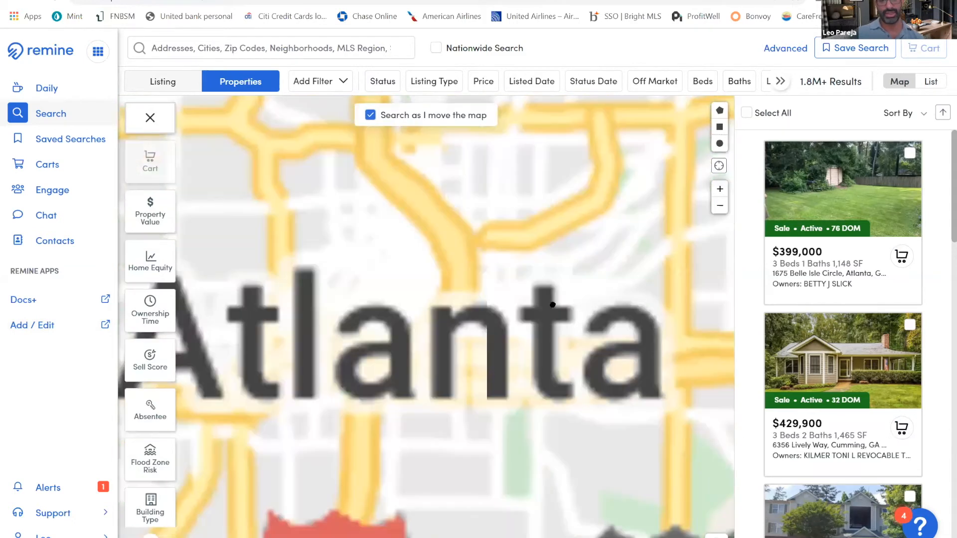
pyautogui.click(719, 192)
pyautogui.click(720, 191)
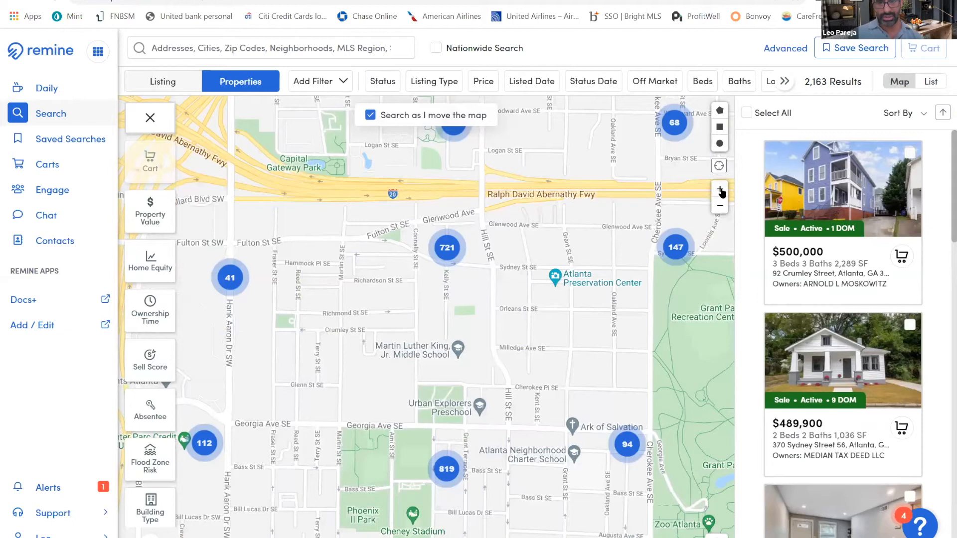
pyautogui.click(720, 191)
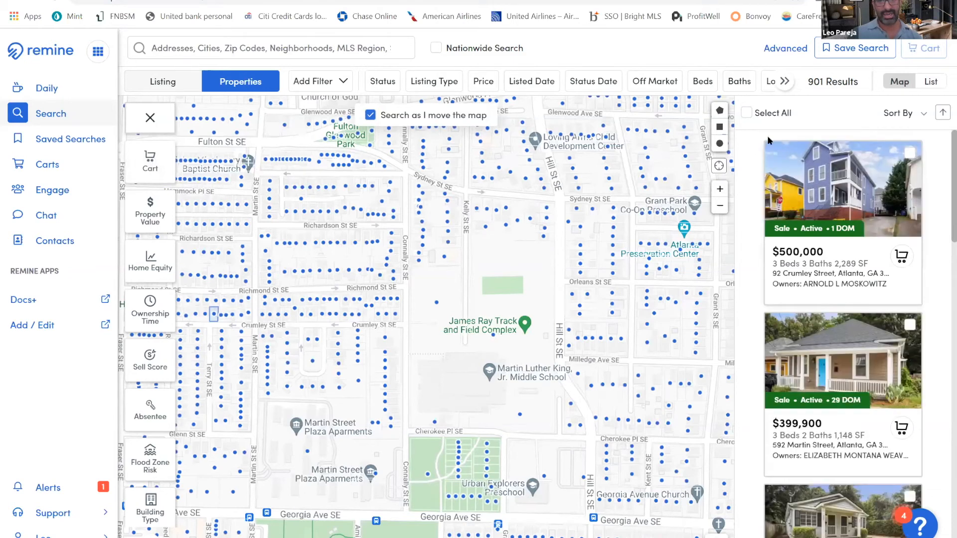
pyautogui.click(720, 192)
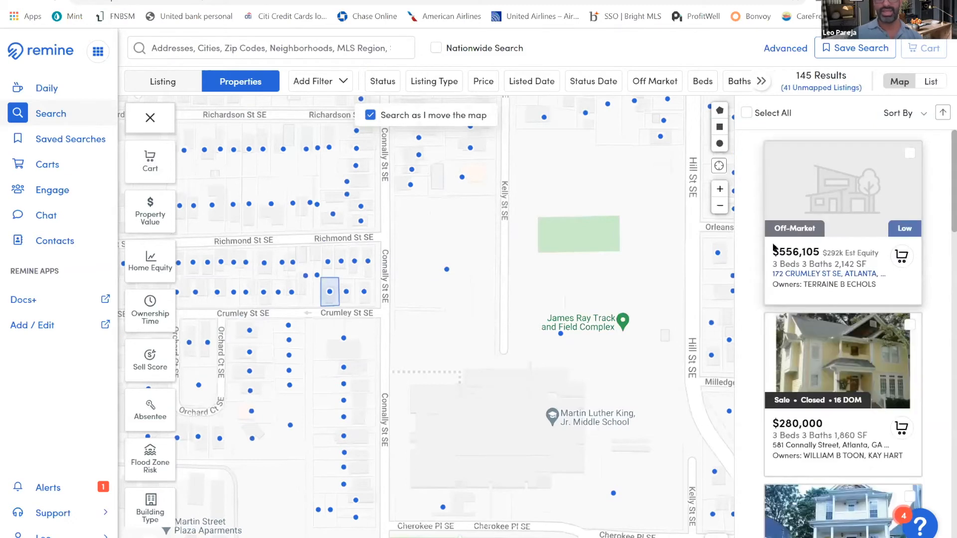
pyautogui.click(842, 250)
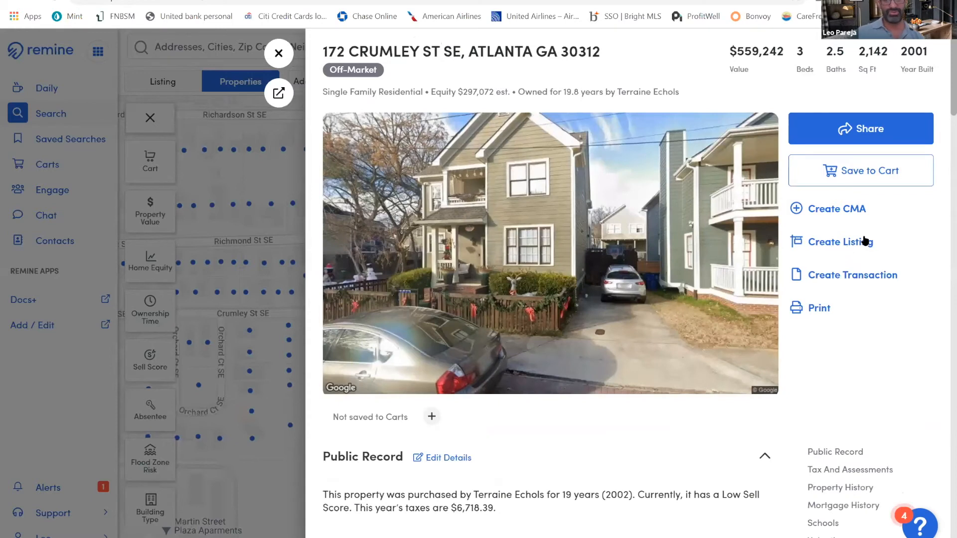
# Create a listing for the Crumley St SE home using the From Tax Records template
pyautogui.click(823, 242)
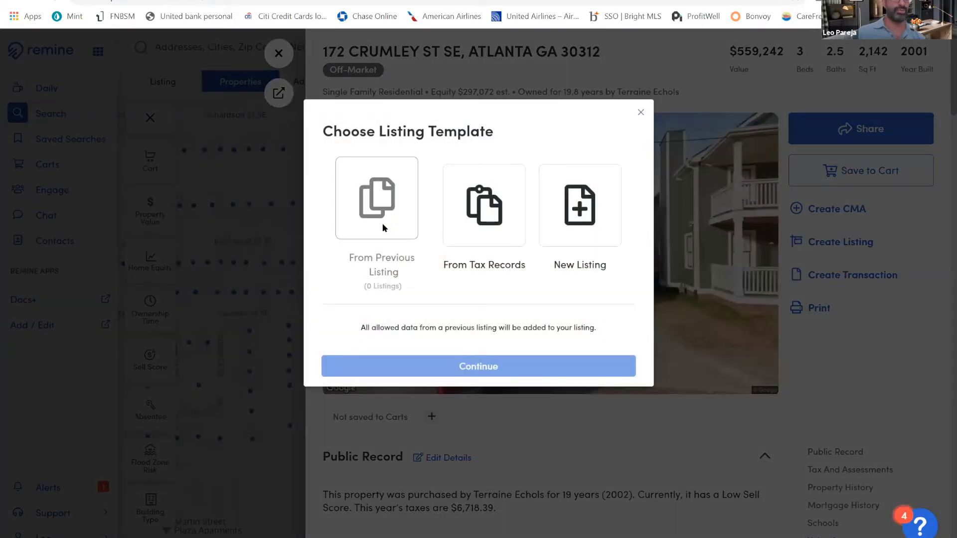
pyautogui.click(385, 226)
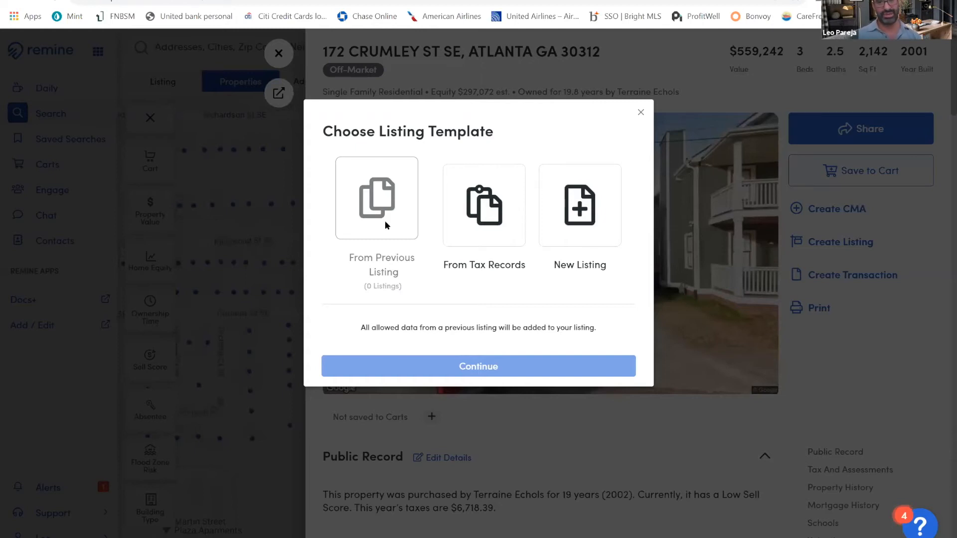
pyautogui.click(488, 220)
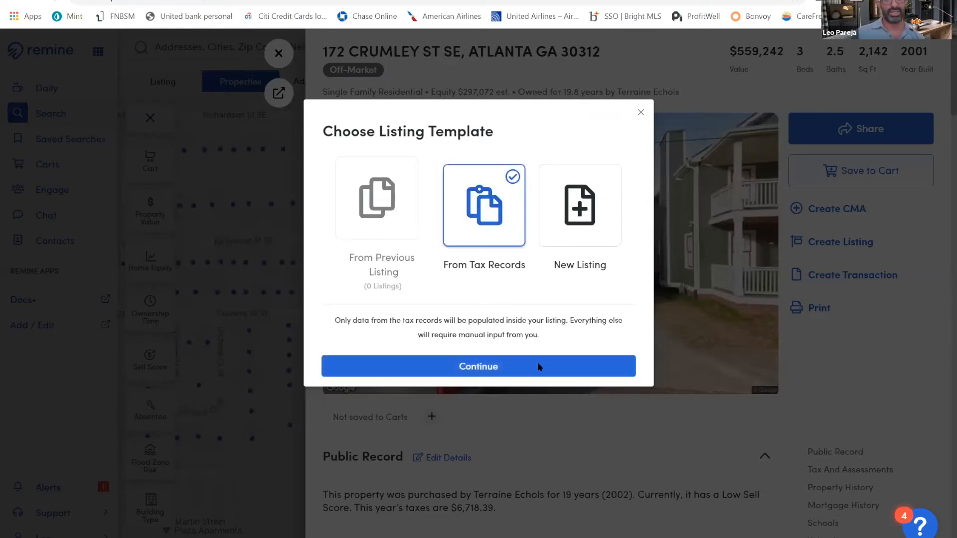
pyautogui.click(538, 367)
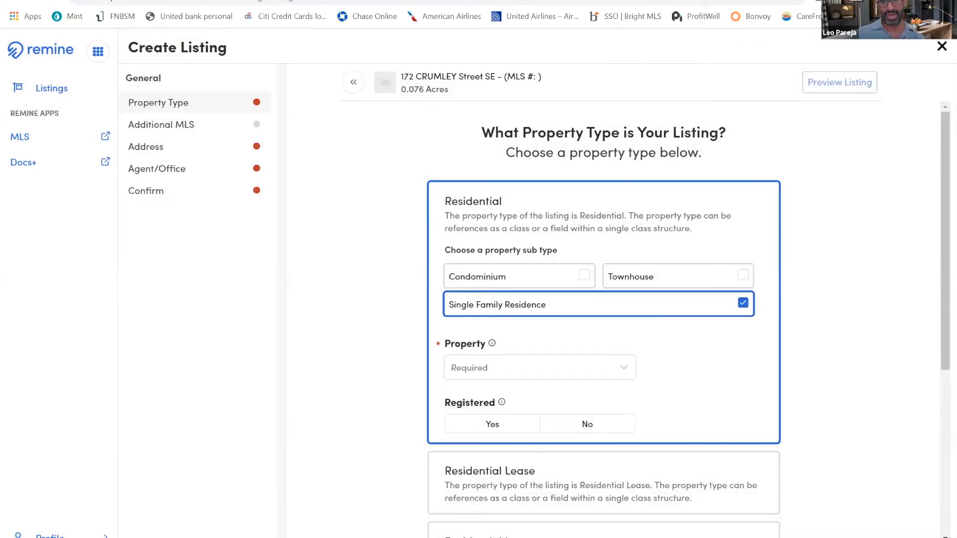
# Continue to the additional MLS submission and include Georgia MLS alongside FMLS
pyautogui.click(528, 313)
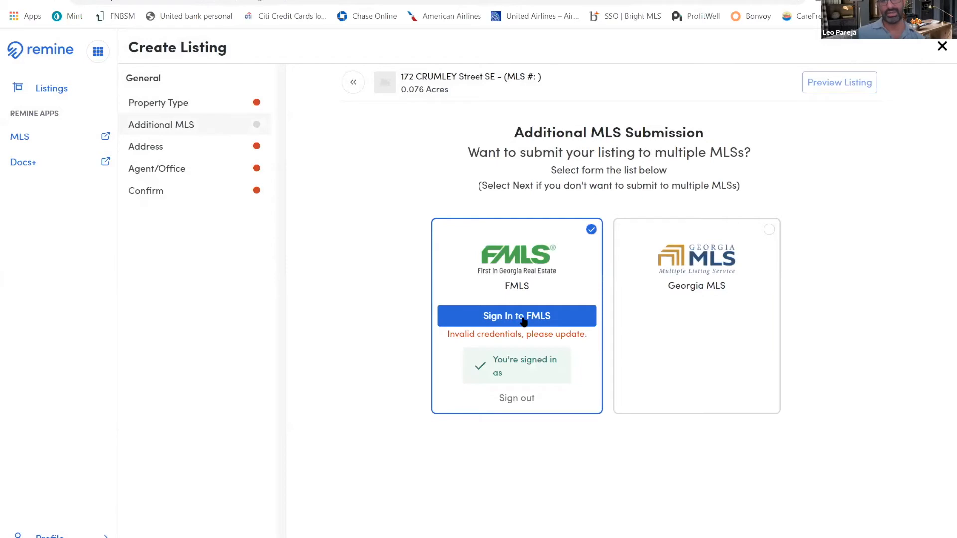
pyautogui.click(524, 319)
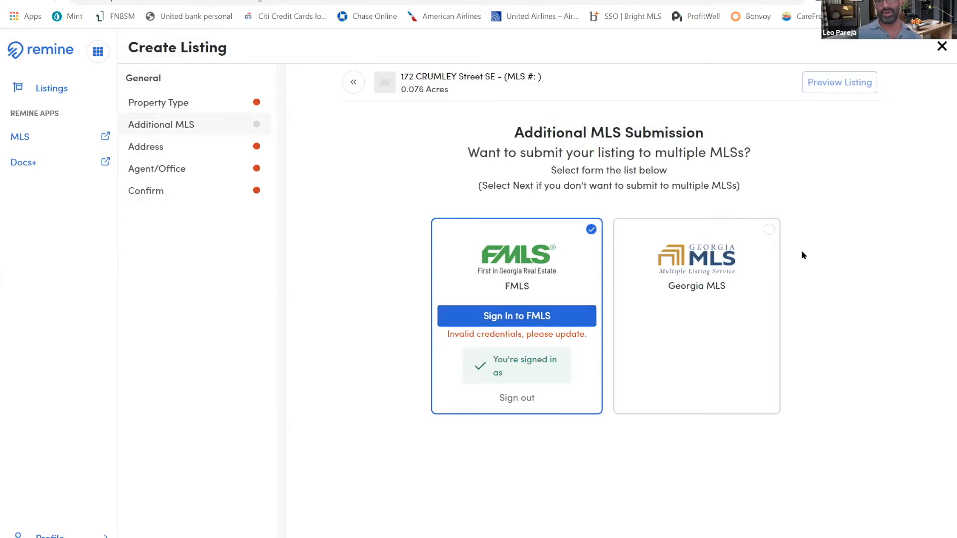
pyautogui.click(733, 241)
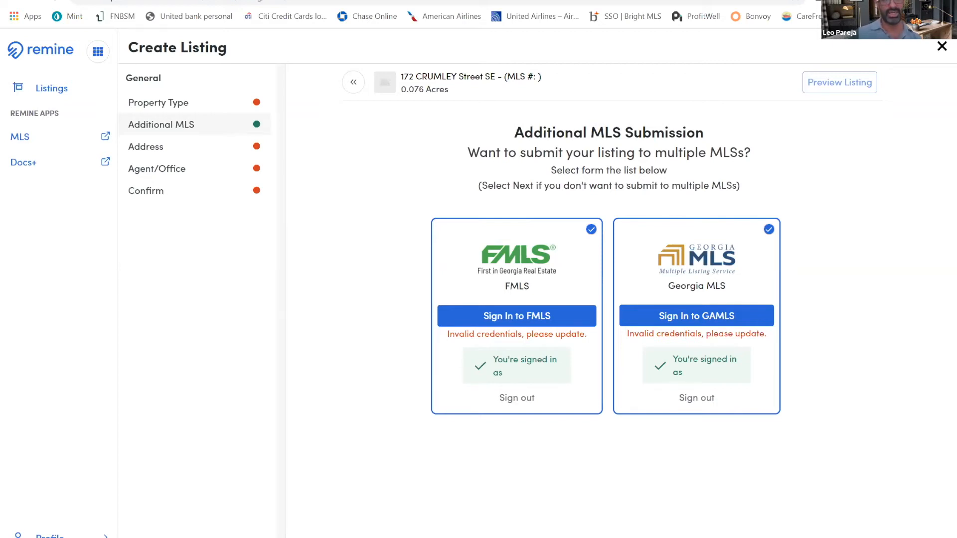
# Switch to the listings dashboard, review the Apricot Drive listing's details down to its integrations, and open the entire listing for editing
pyautogui.hotkey('ctrl', 'Tab')
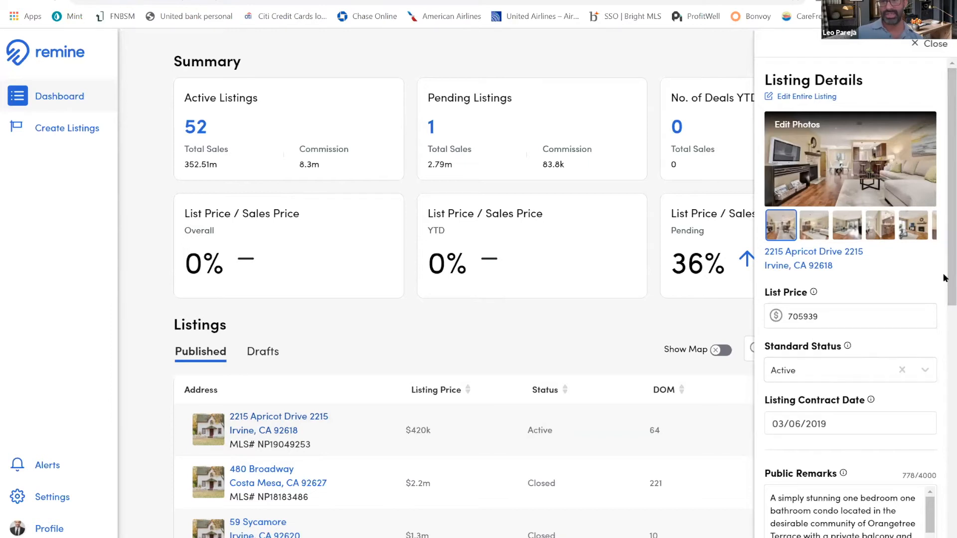
pyautogui.scroll(-4, 945, 359)
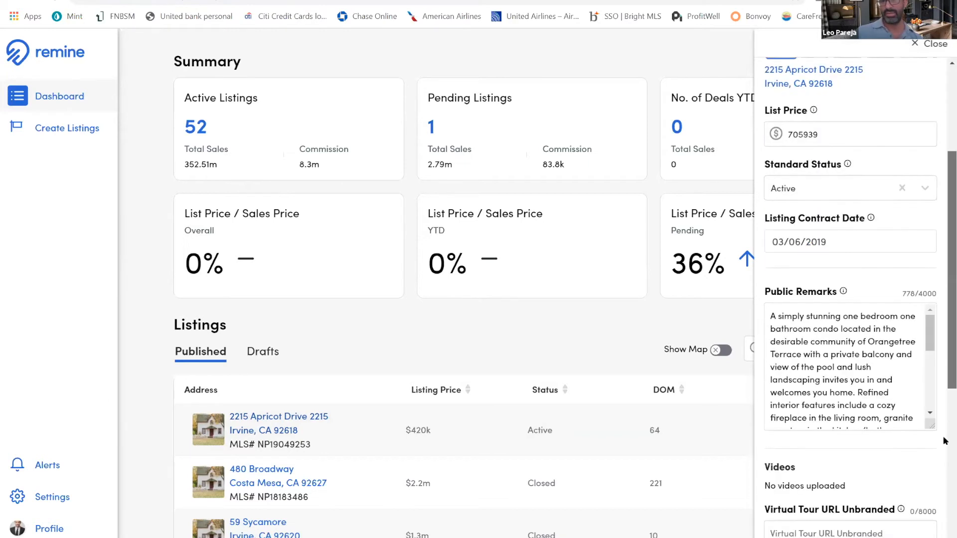
pyautogui.scroll(-8, 944, 526)
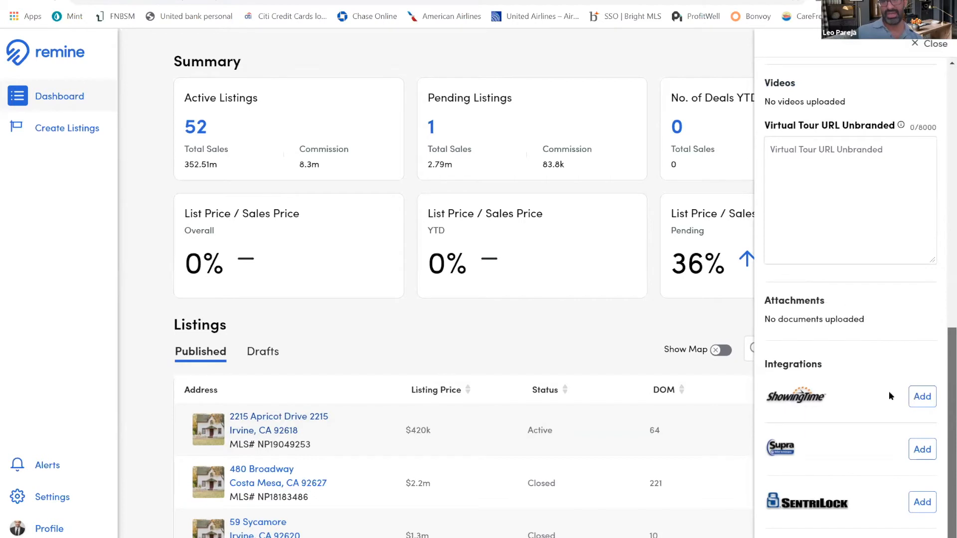
pyautogui.scroll(12, 836, 300)
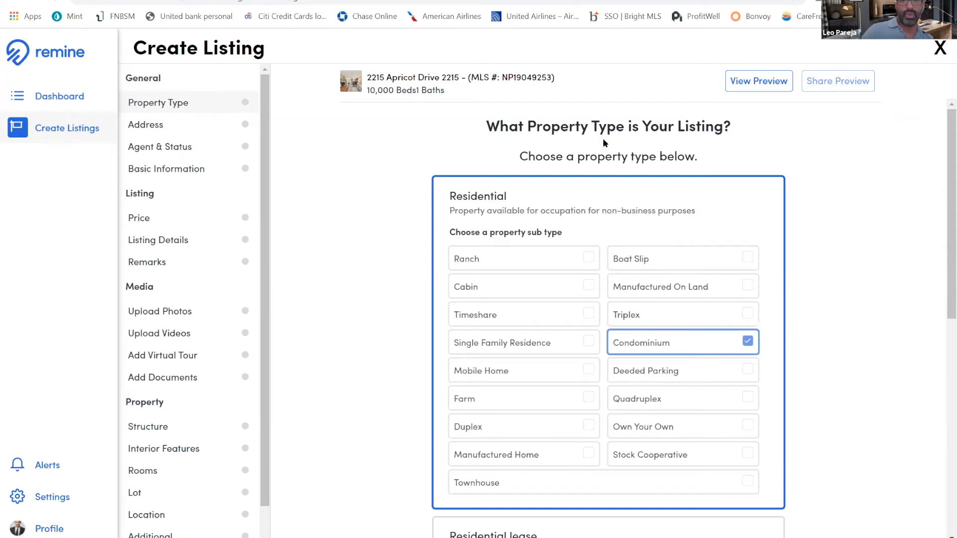
# Examine the property types offered for the Apricot Drive listing, from the Residential sub types to Farm
pyautogui.scroll(-1, 602, 139)
pyautogui.scroll(1, 733, 366)
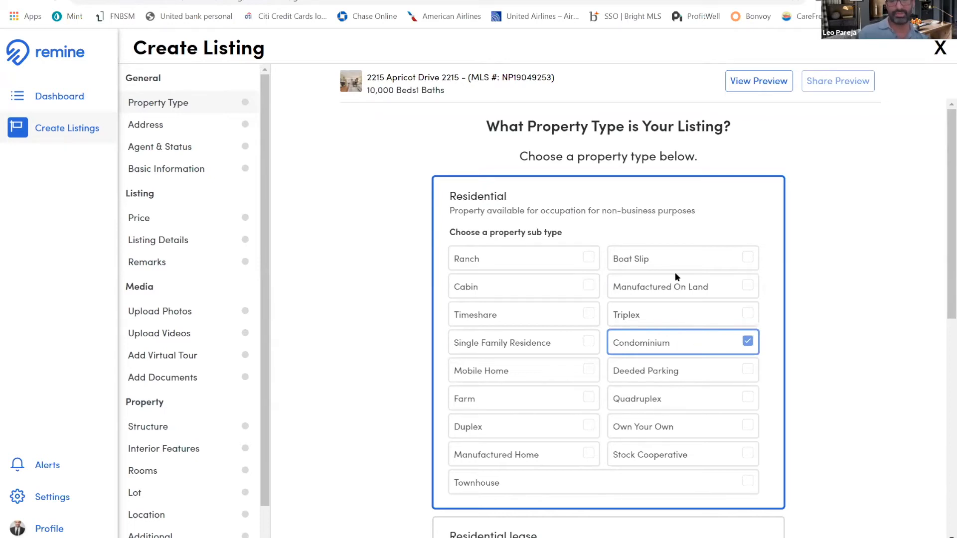
pyautogui.scroll(-1, 579, 356)
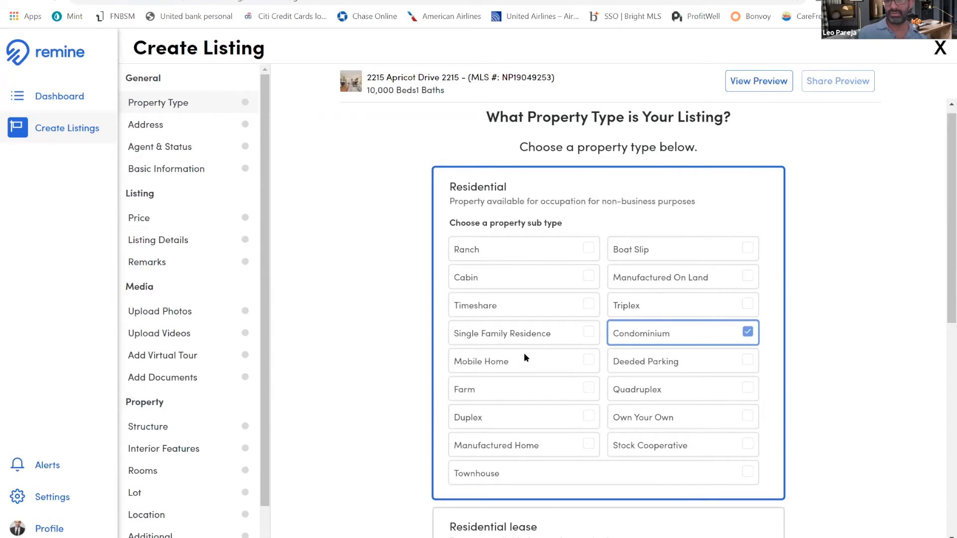
pyautogui.scroll(-4, 524, 352)
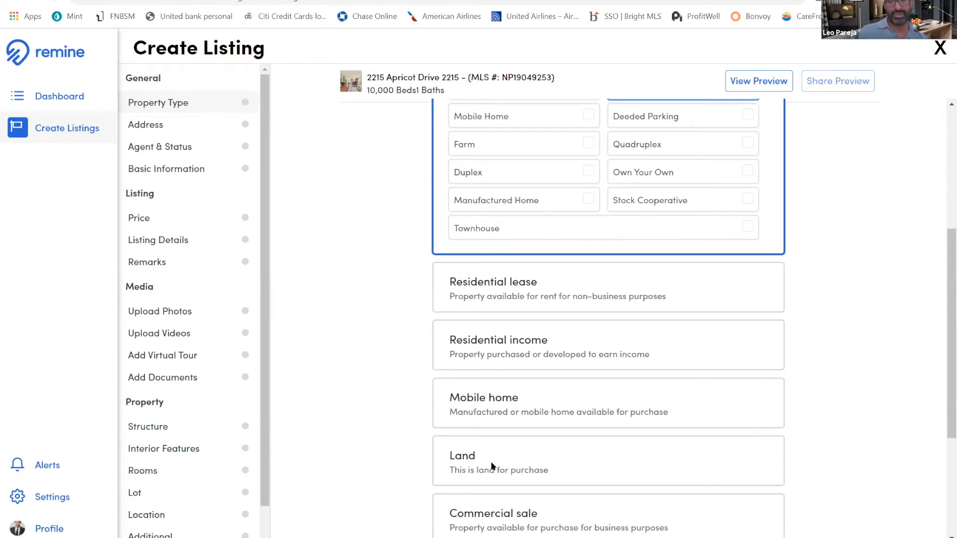
pyautogui.scroll(-3, 491, 467)
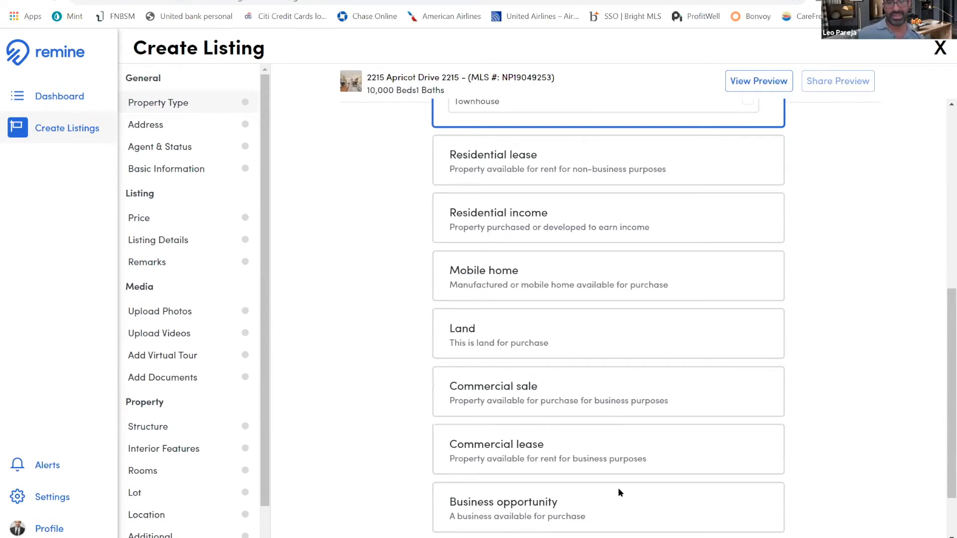
pyautogui.scroll(-2, 618, 488)
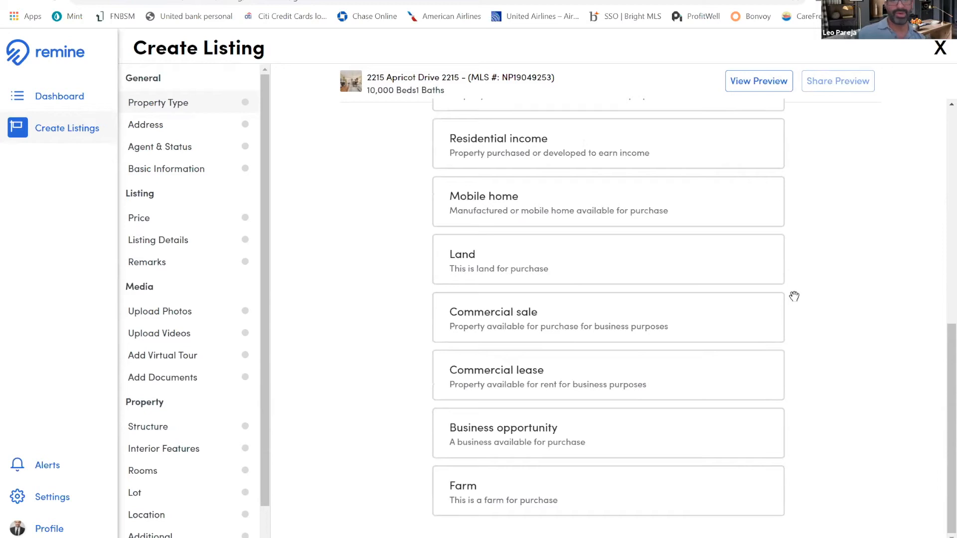
# Advance the Apricot Drive listing from its property type through address, agent and basic information to the listing price confirmation
pyautogui.click(748, 248)
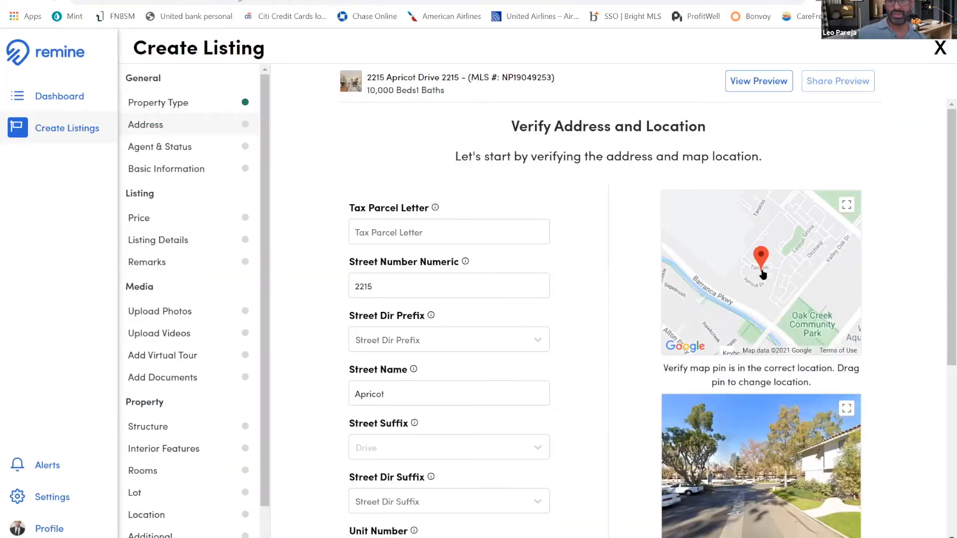
pyautogui.scroll(-1, 759, 446)
pyautogui.moveTo(795, 438); pyautogui.dragTo(847, 428)
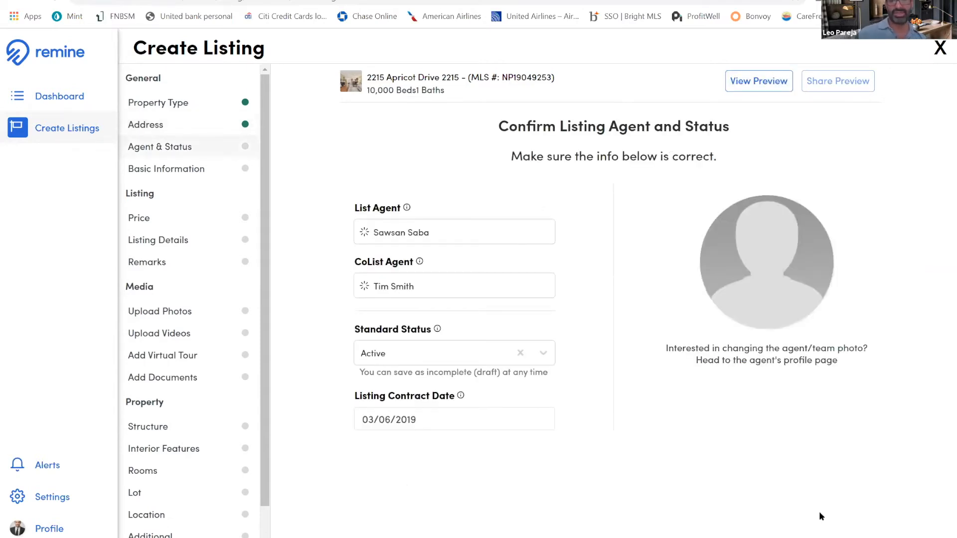
pyautogui.click(829, 537)
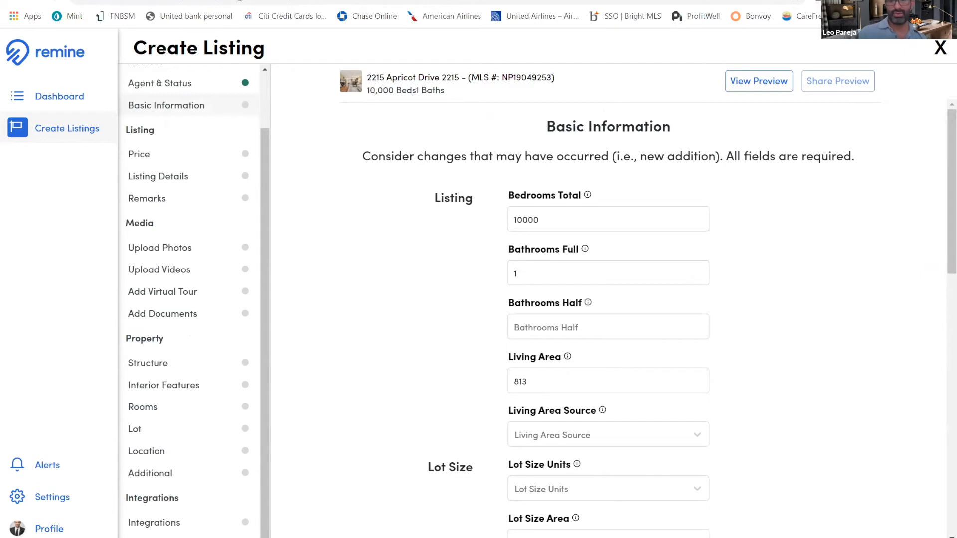
pyautogui.rightClick(824, 361)
pyautogui.click(690, 274)
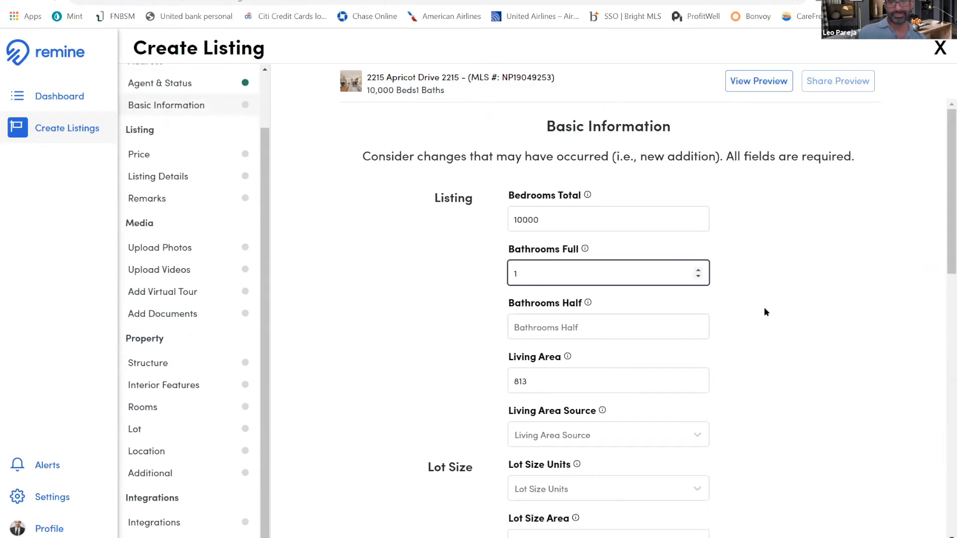
pyautogui.press('Return')
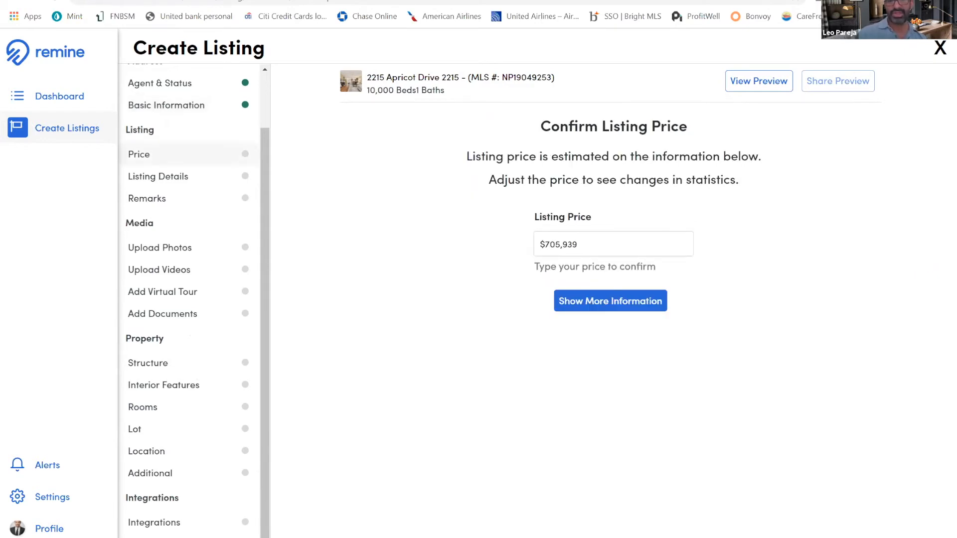
# Confirm the Apricot Drive listing price and review the compensation and contract fields in the listing details
pyautogui.press('Return')
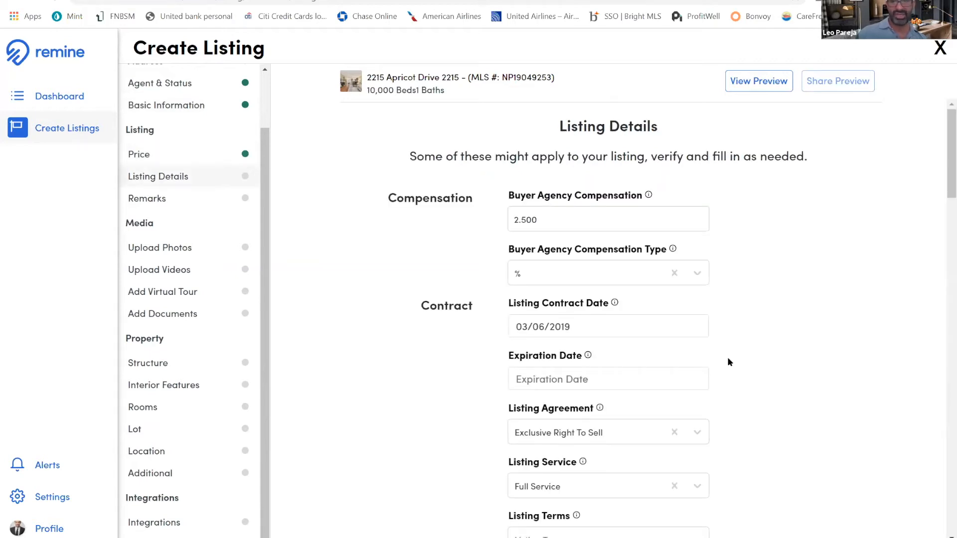
pyautogui.scroll(-3, 728, 362)
pyautogui.scroll(-8, 277, 184)
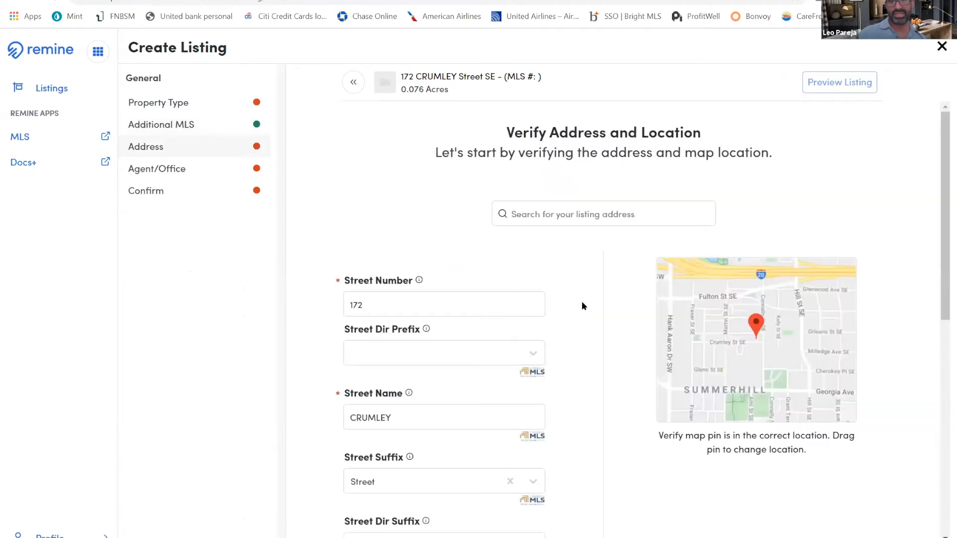
pyautogui.scroll(-5, 581, 304)
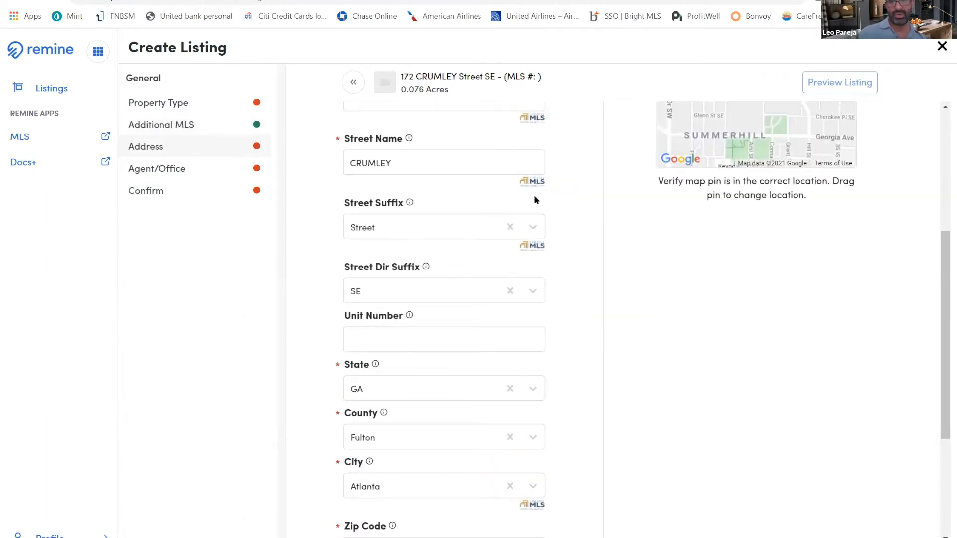
pyautogui.scroll(1, 534, 195)
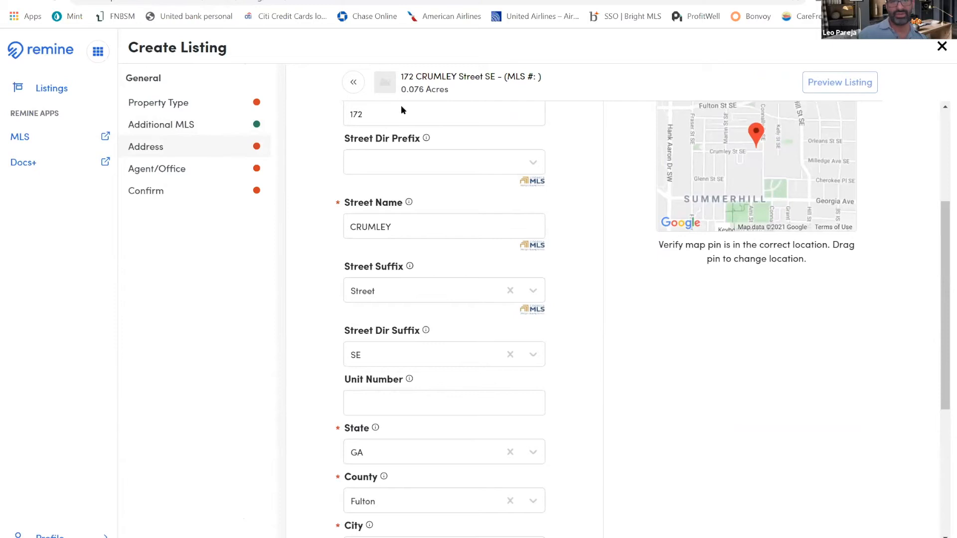
pyautogui.scroll(-4, 349, 125)
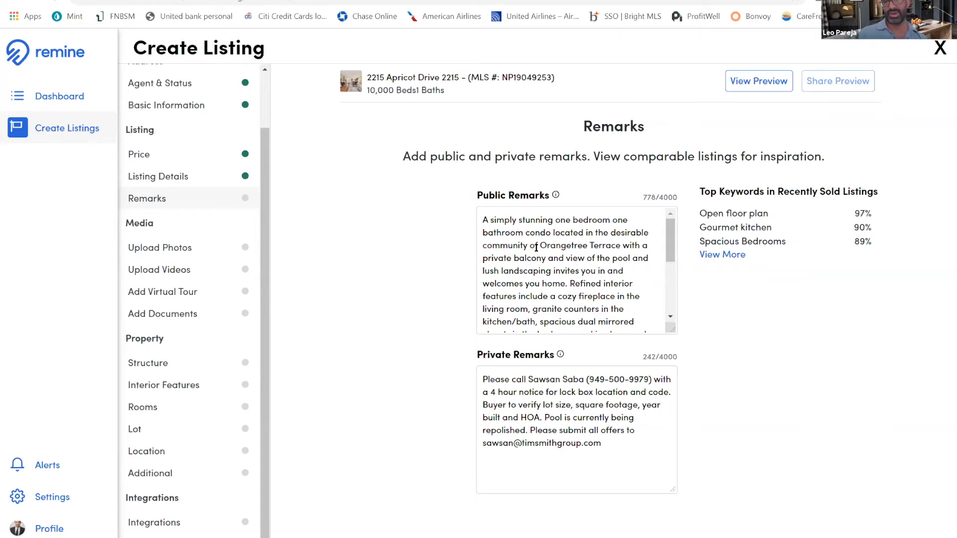
# Continue from the Apricot Drive remarks to the listing photos and open the first photo's brightness, contrast and saturation controls
pyautogui.click(824, 499)
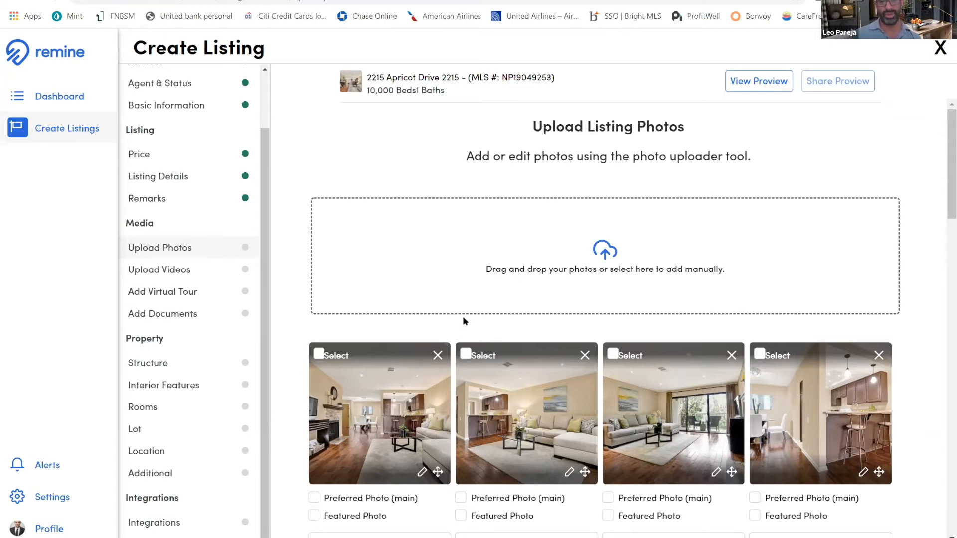
pyautogui.scroll(-5, 458, 309)
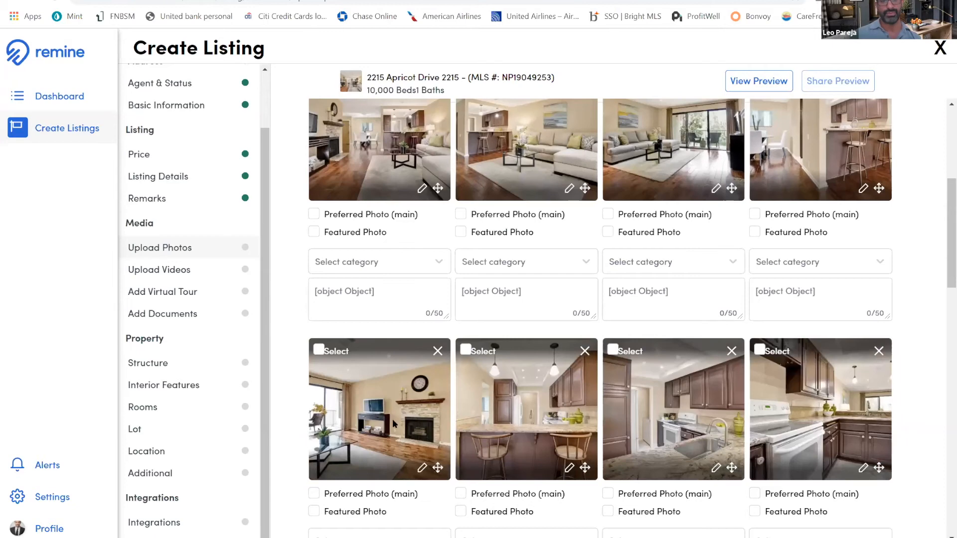
pyautogui.scroll(5, 473, 236)
pyautogui.click(422, 471)
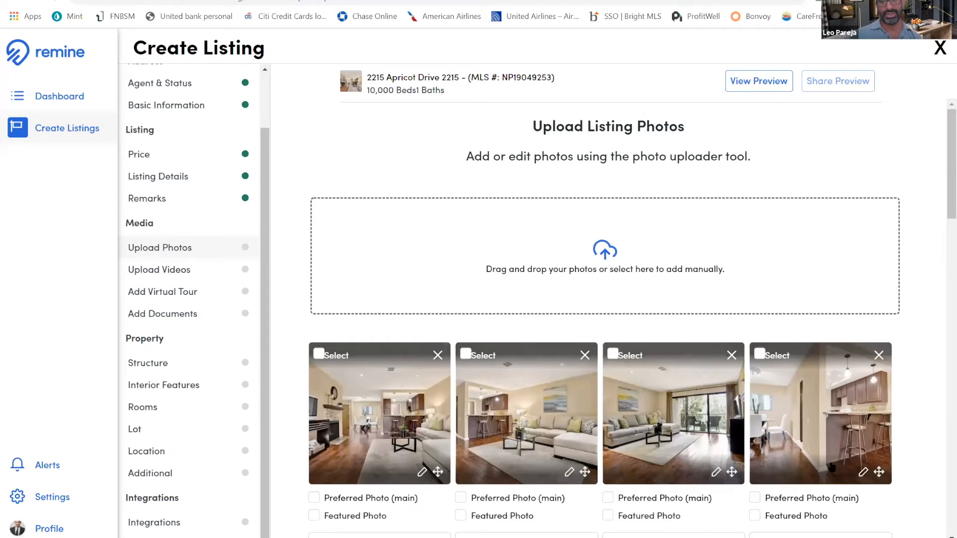
# Try to move the second listing photo to another position, and review the remaining photos with their categories and captions
pyautogui.moveTo(584, 472); pyautogui.dragTo(587, 345)
pyautogui.rightClick(587, 345)
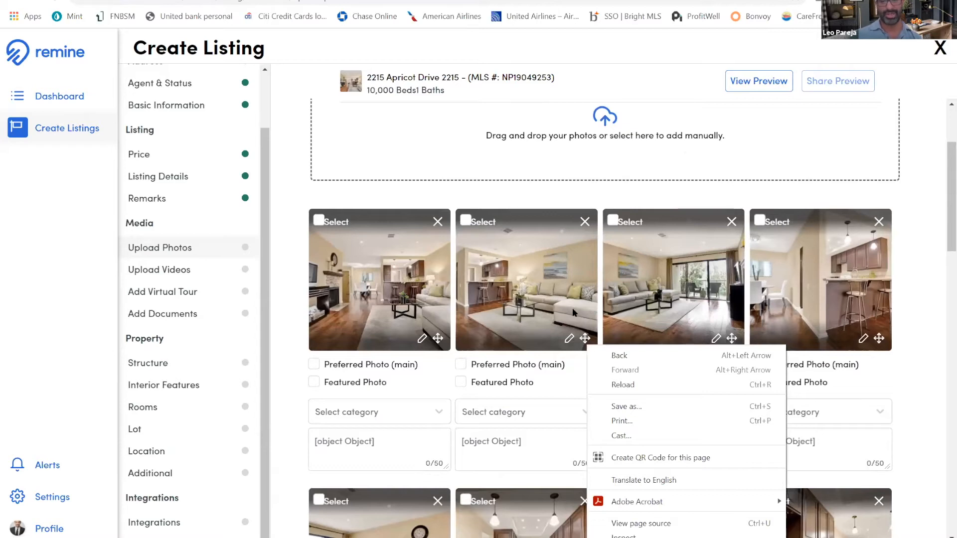
pyautogui.scroll(-8, 573, 312)
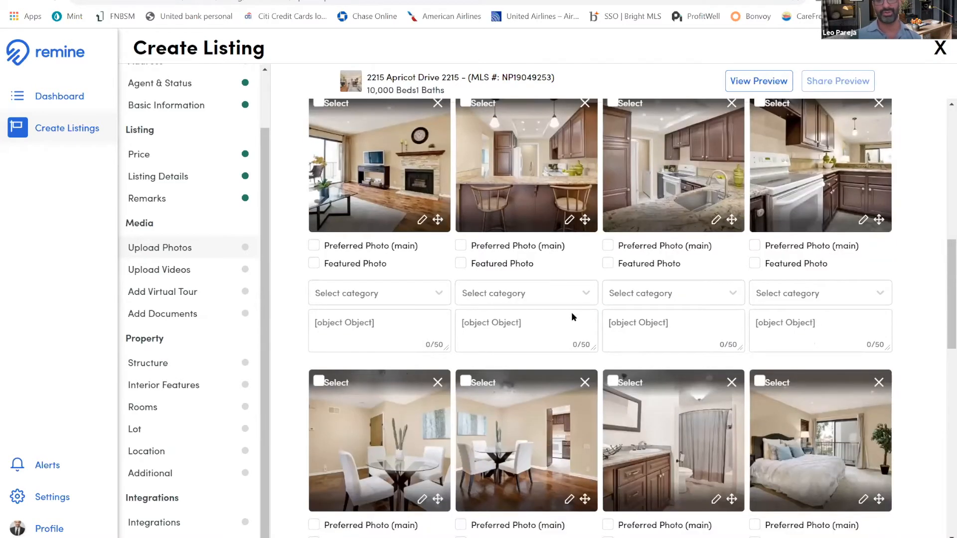
pyautogui.scroll(-9, 572, 309)
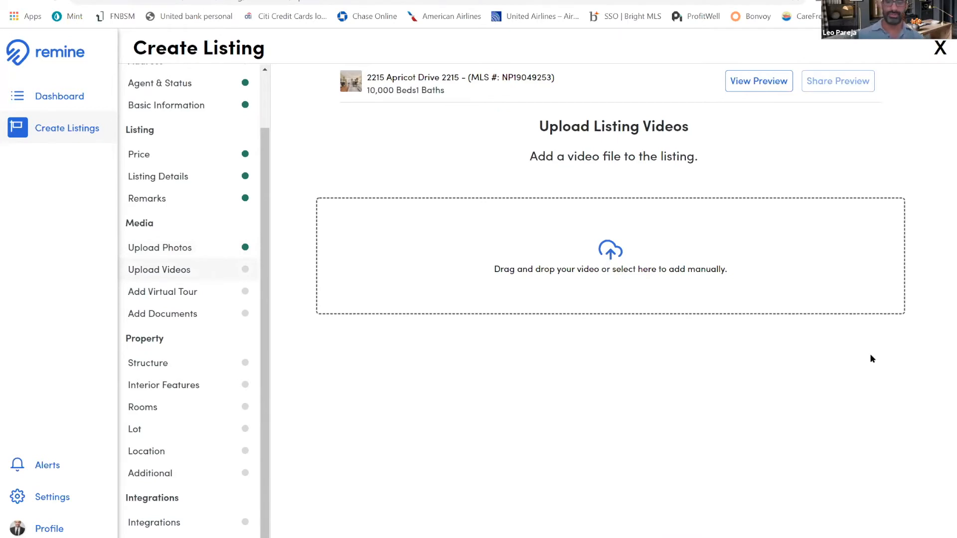
# Advance the Apricot Drive listing past videos, virtual tour and documents to the property structure form
pyautogui.click(853, 534)
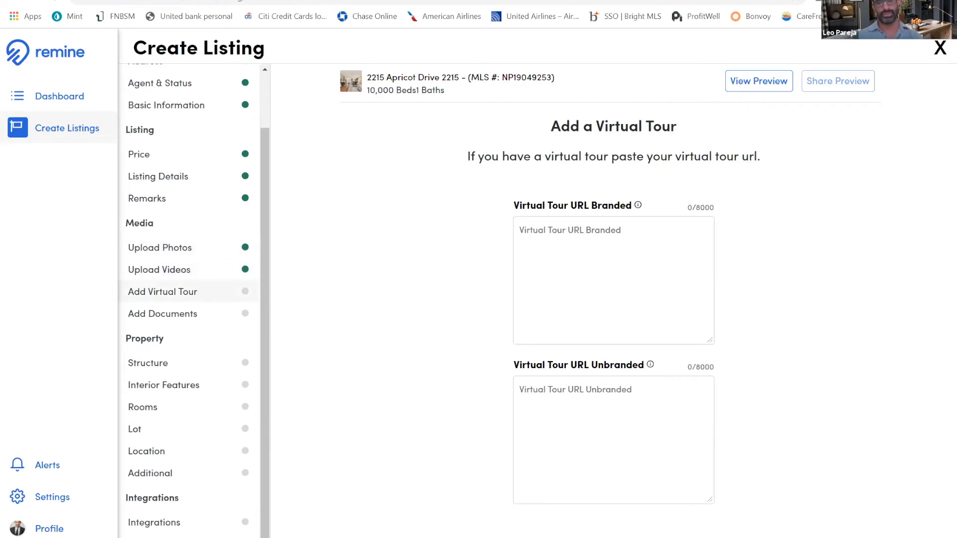
pyautogui.click(851, 534)
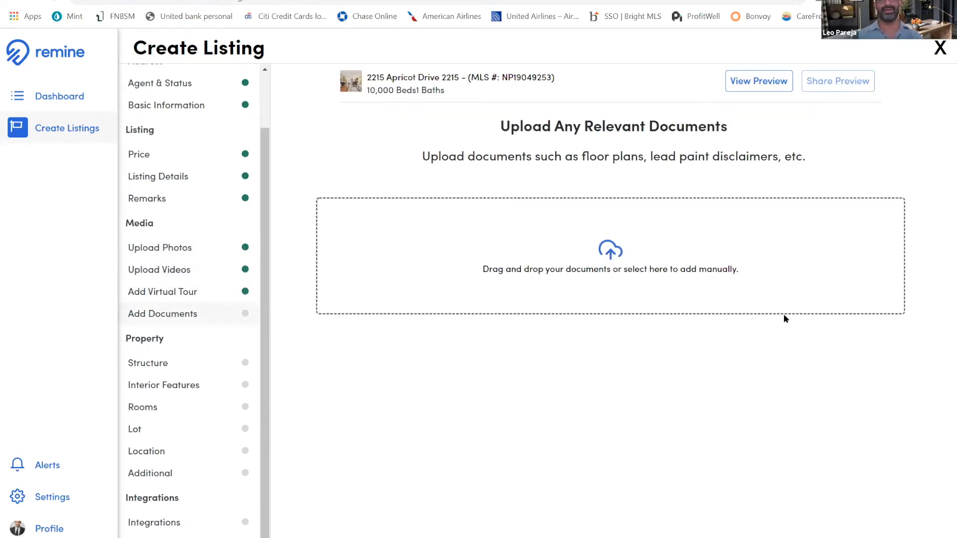
pyautogui.click(852, 534)
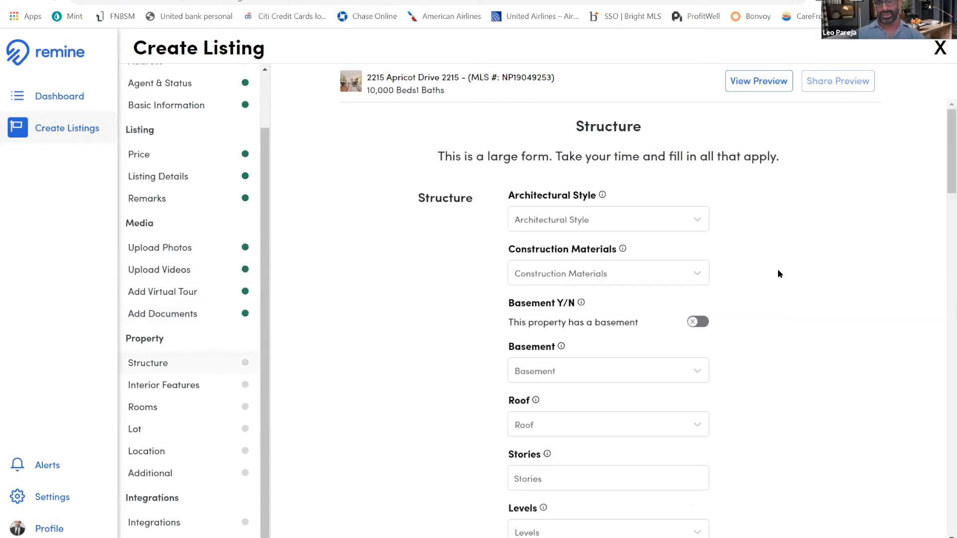
# Review the structure fields and continue through the interior features to the property's rooms
pyautogui.scroll(-20, 779, 274)
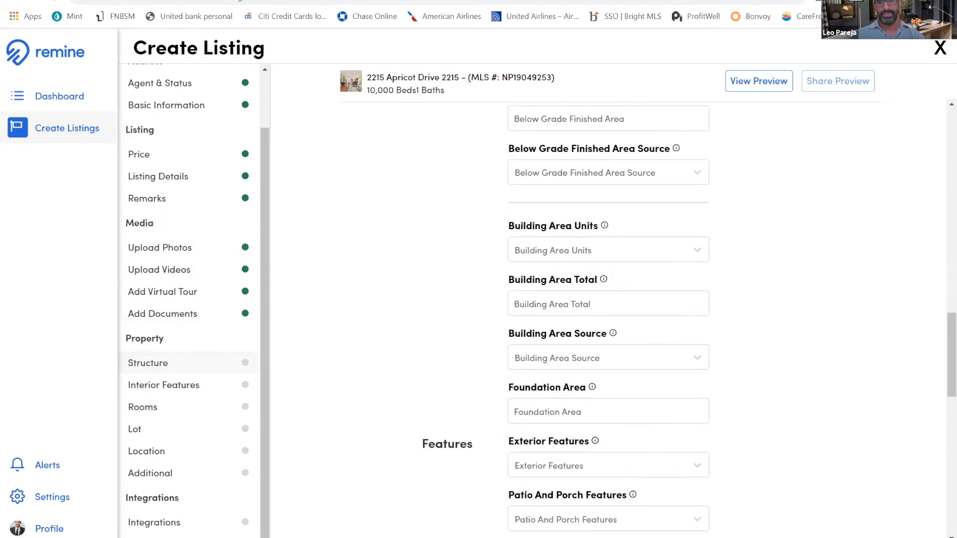
pyautogui.click(852, 536)
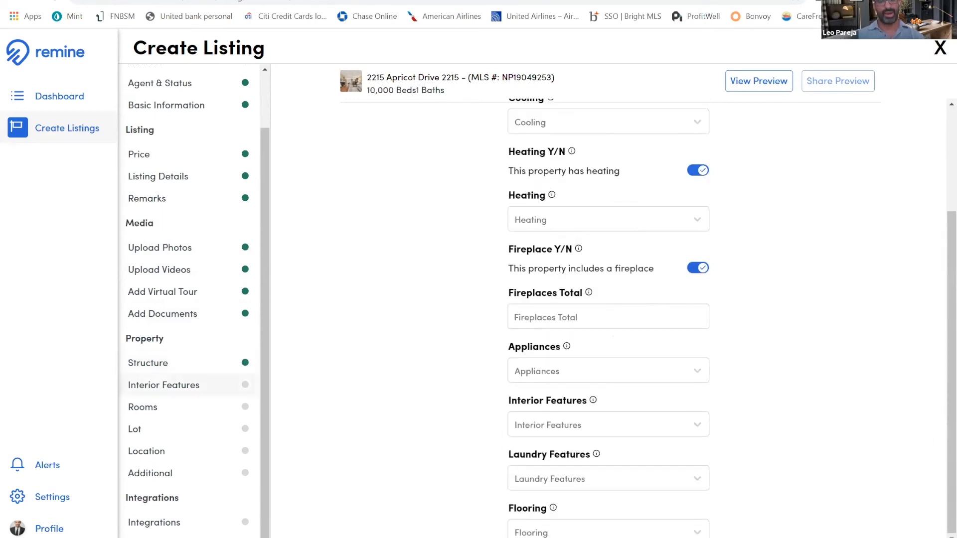
pyautogui.click(853, 535)
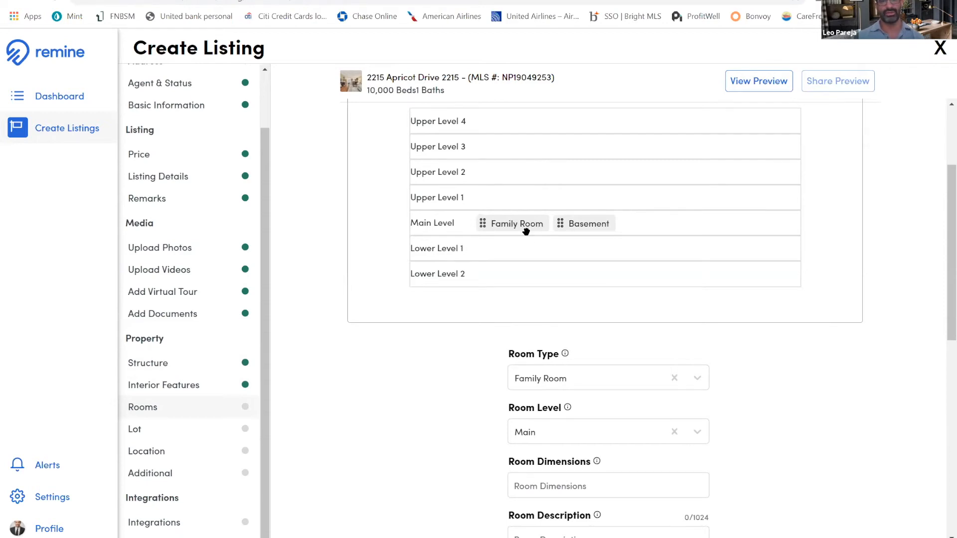
# Advance the listing from rooms through the lot, location and additional property information
pyautogui.click(833, 523)
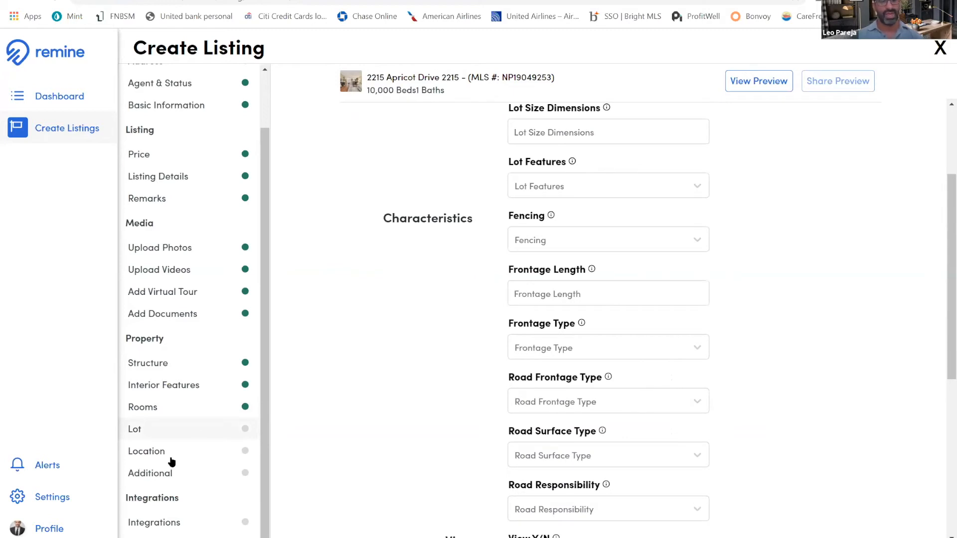
pyautogui.click(837, 533)
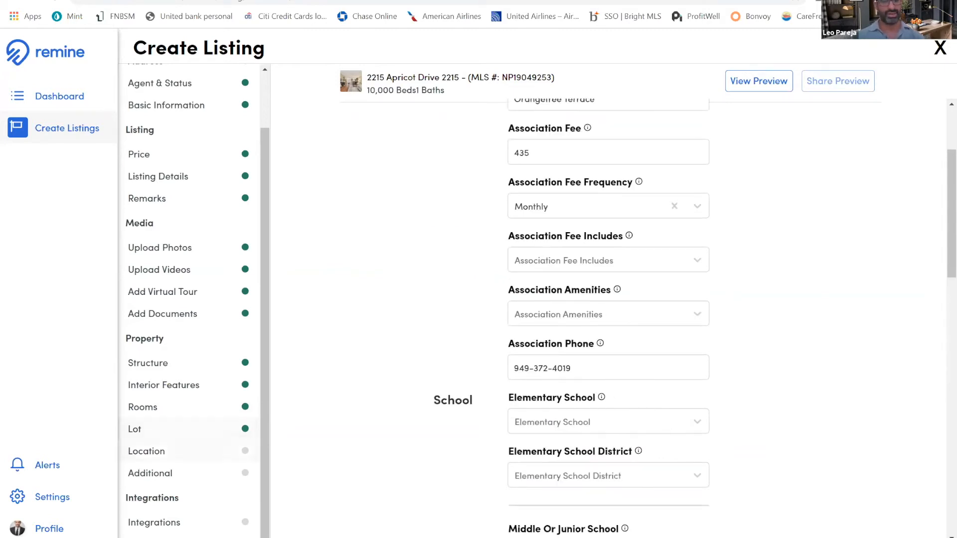
pyautogui.click(837, 533)
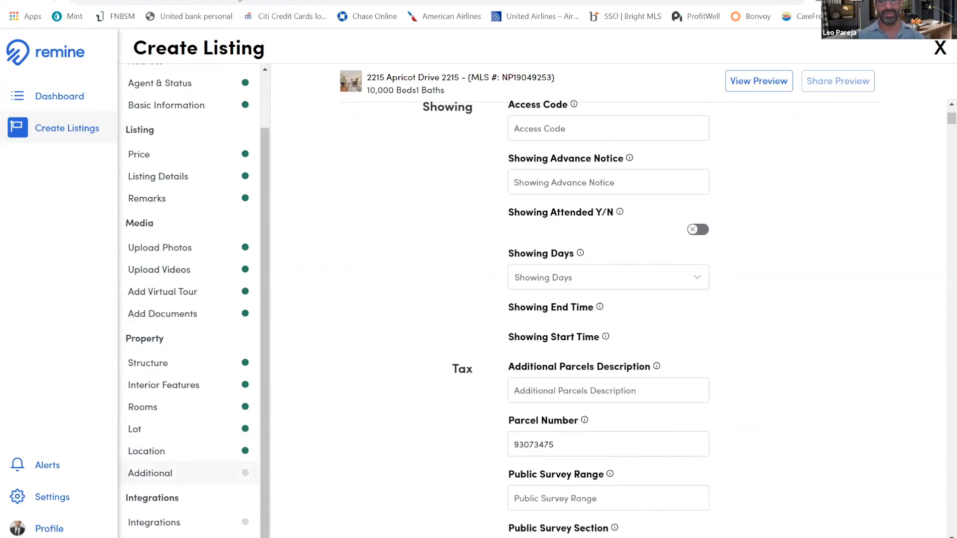
pyautogui.click(864, 529)
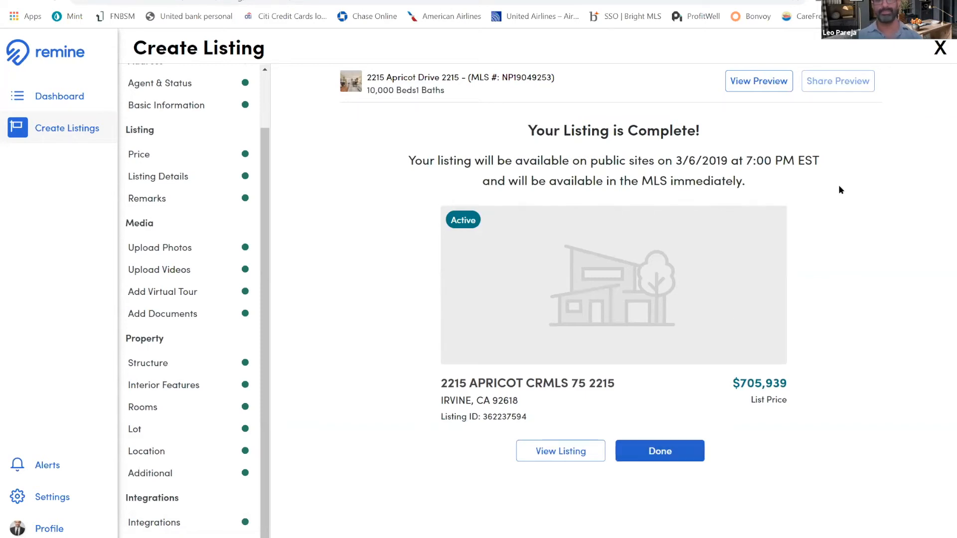
# Reopen the listing's integrations to examine the ShowingTime, Supra and SentriLock options, and go back over the list of form sections
pyautogui.click(160, 524)
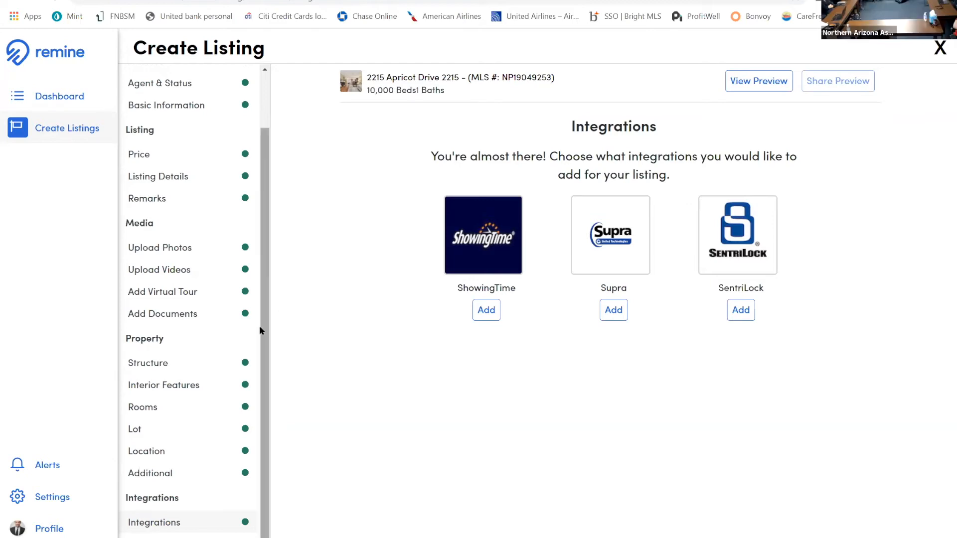
pyautogui.moveTo(262, 329); pyautogui.dragTo(263, 375)
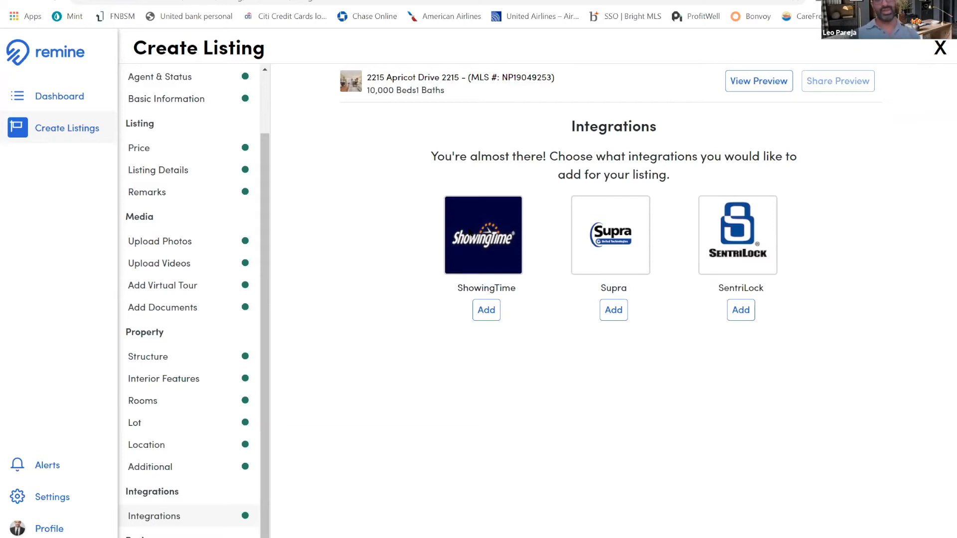
pyautogui.scroll(2, 246, 109)
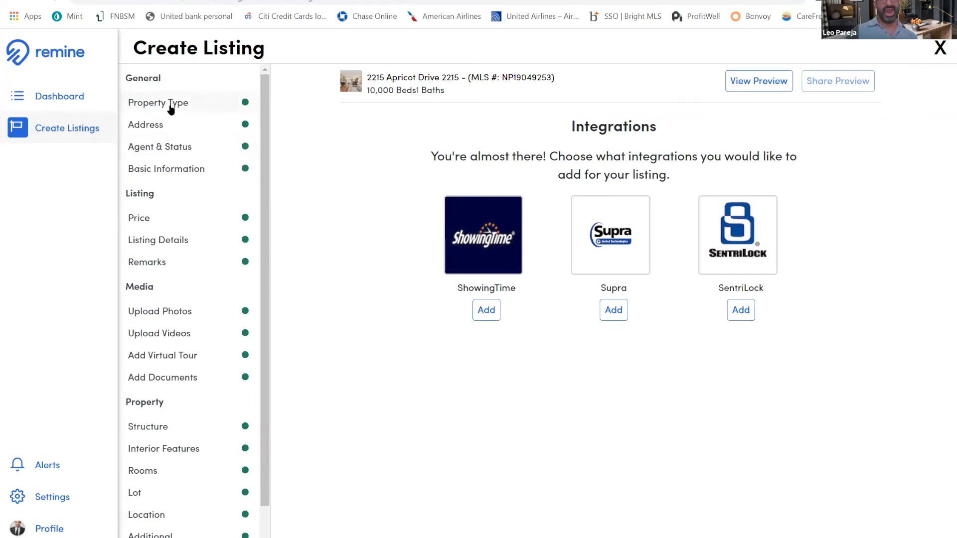
# Return to the Apricot Drive address section and review its fields, map location and street view
pyautogui.click(166, 128)
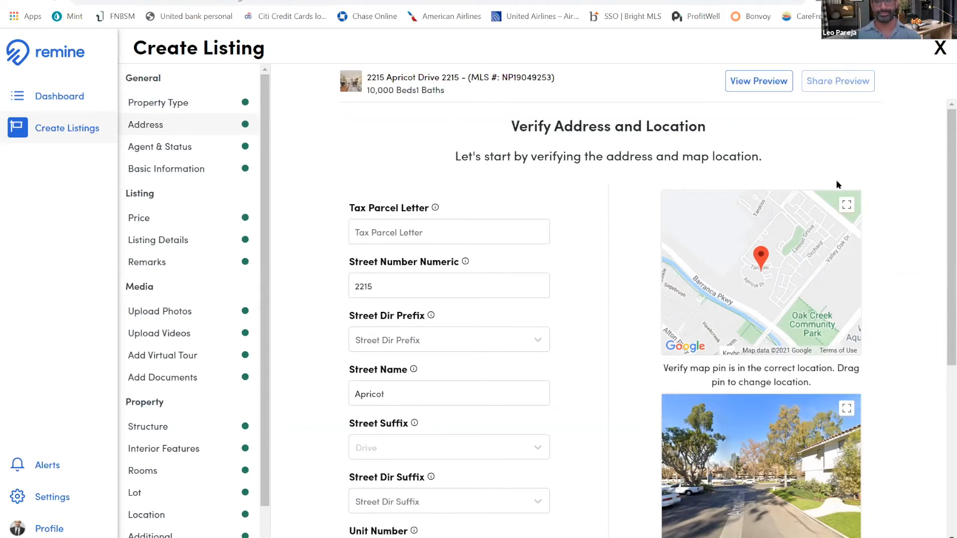
pyautogui.scroll(-6, 630, 316)
pyautogui.scroll(-2, 194, 516)
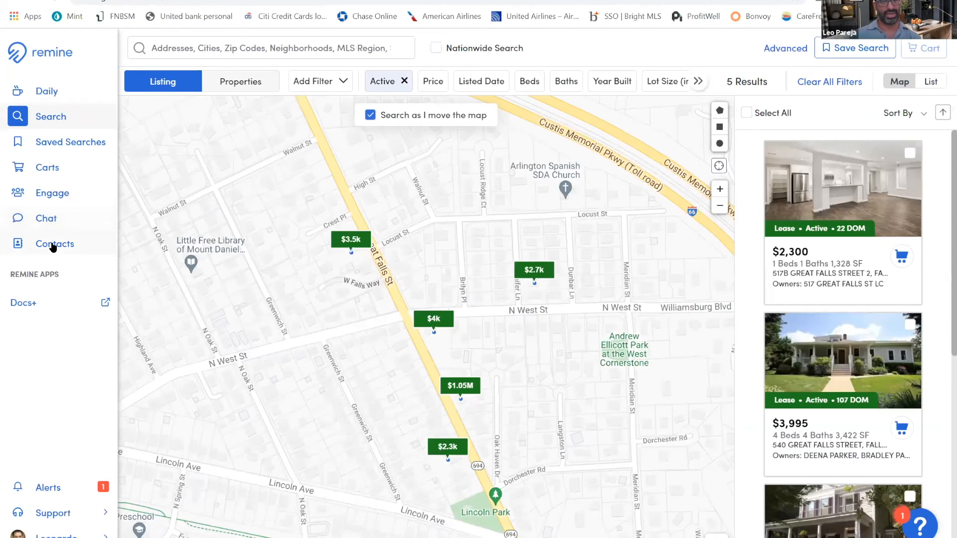
# View the full contacts list in the main Remine platform and return to the Apricot Drive listing form
pyautogui.click(50, 244)
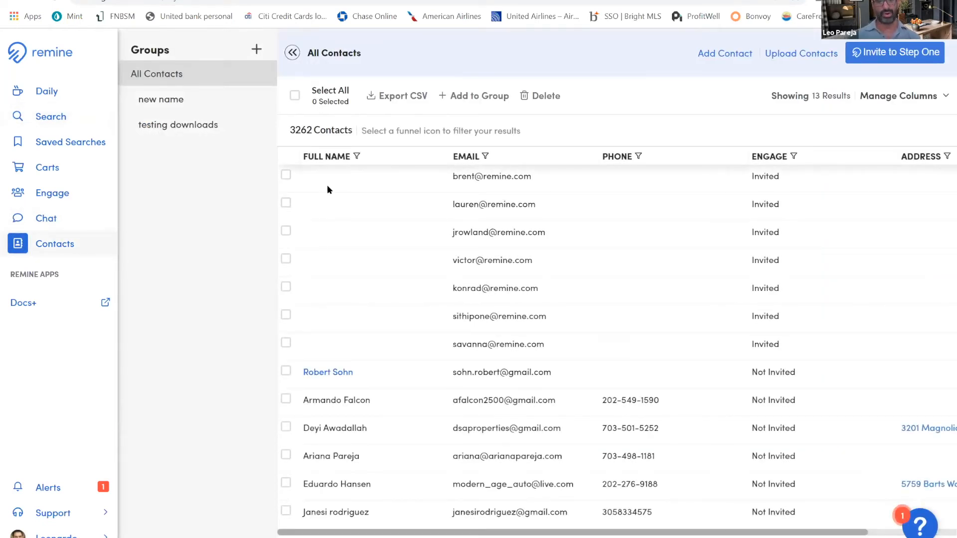
pyautogui.click(287, 1)
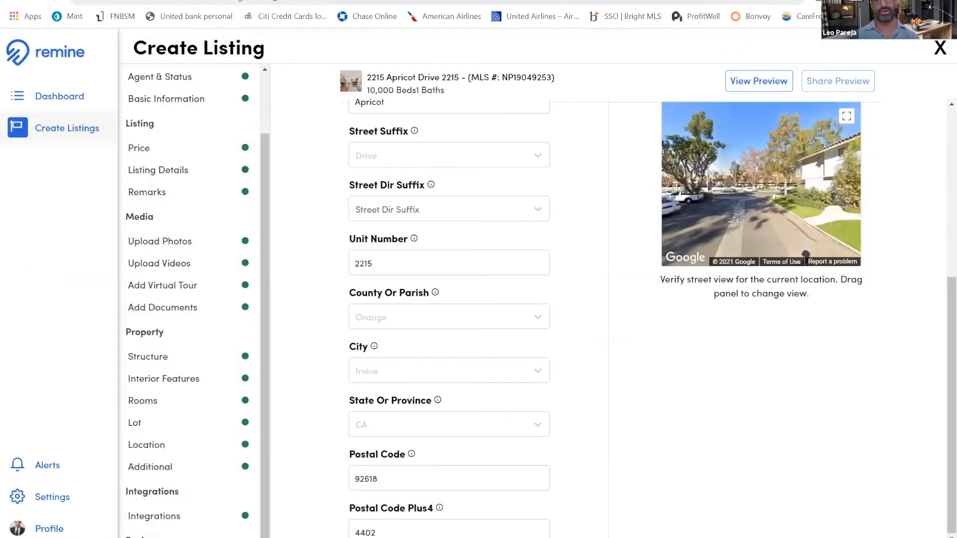